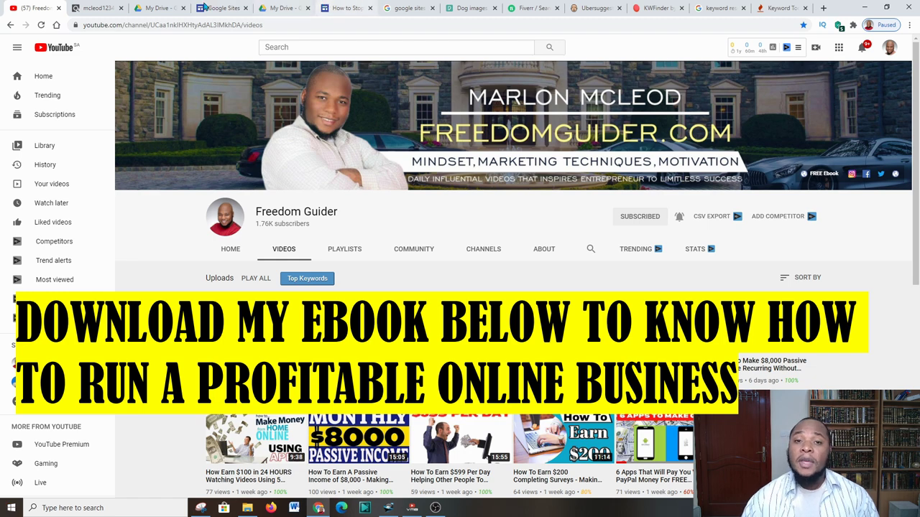
- Switch to the ClickBank marketplace and list the Animal Care & Pets products under the Home & Garden category
click(100, 6)
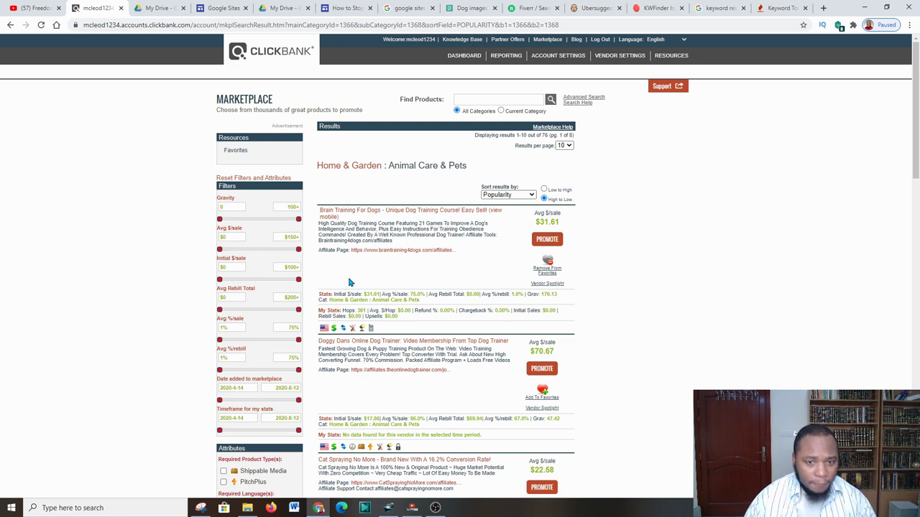
scroll(283, 304, down, 15)
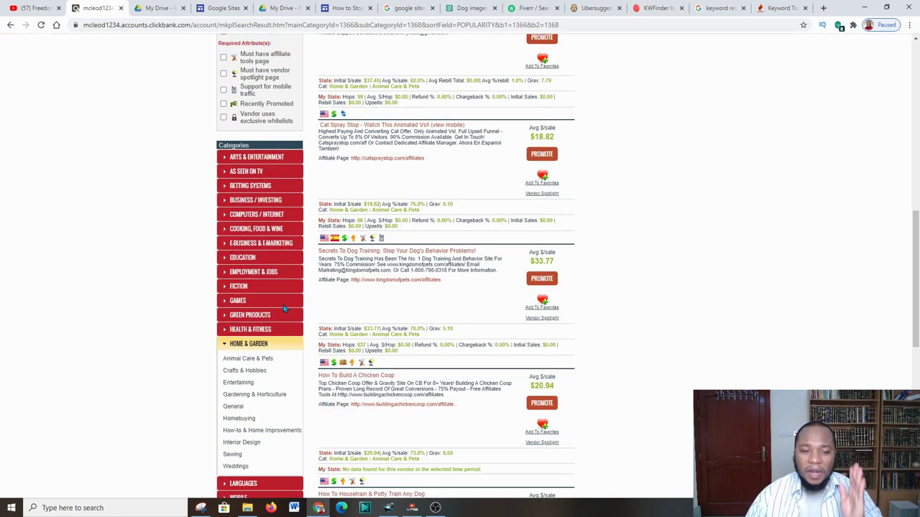
click(225, 154)
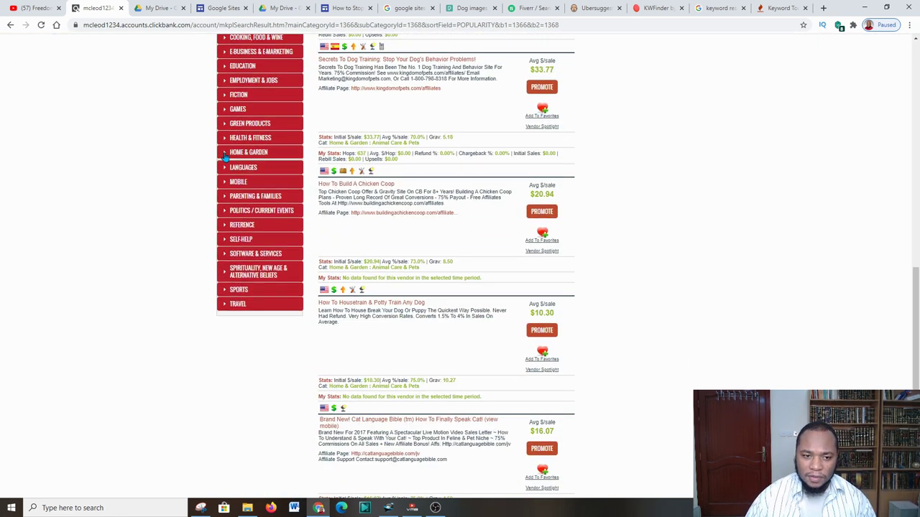
scroll(316, 287, up, 3)
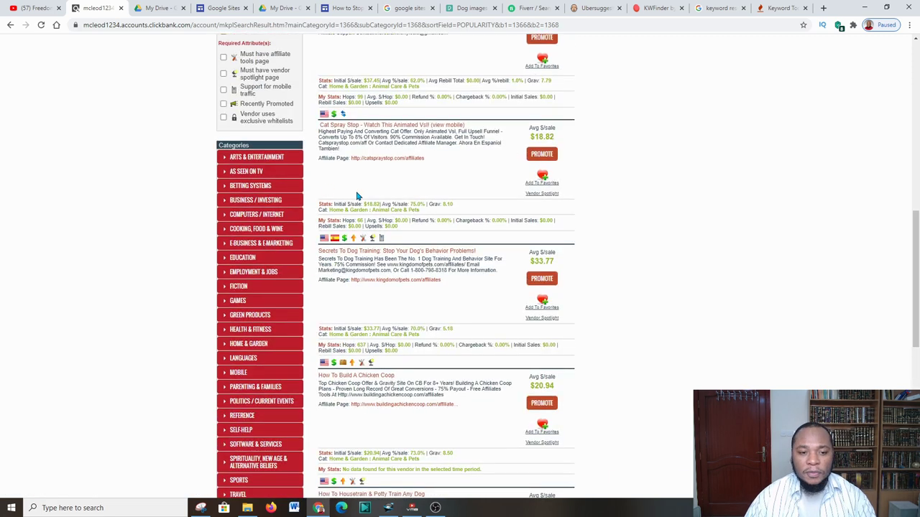
scroll(241, 240, down, 2)
scroll(242, 231, up, 2)
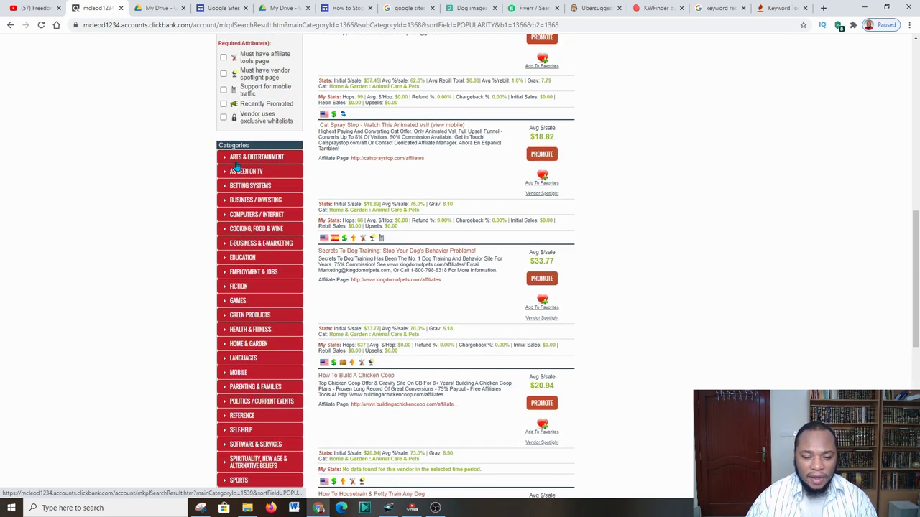
scroll(258, 238, down, 1)
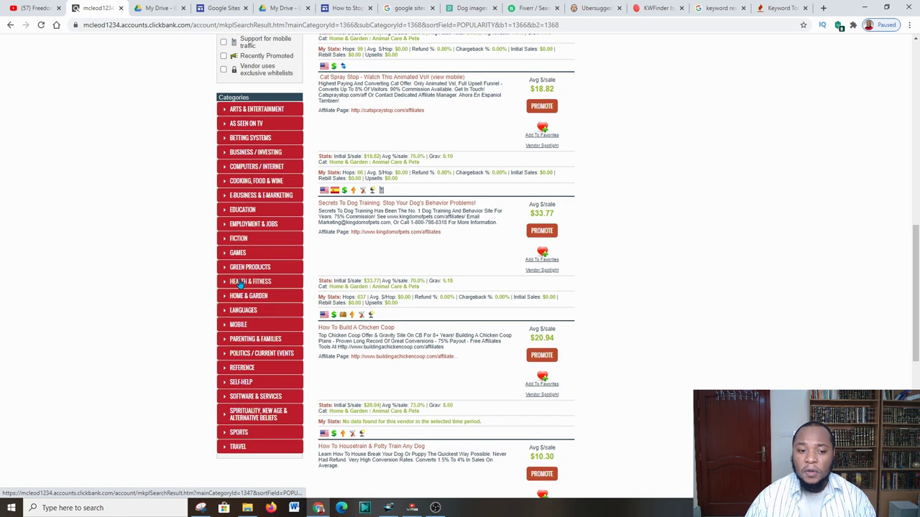
click(223, 300)
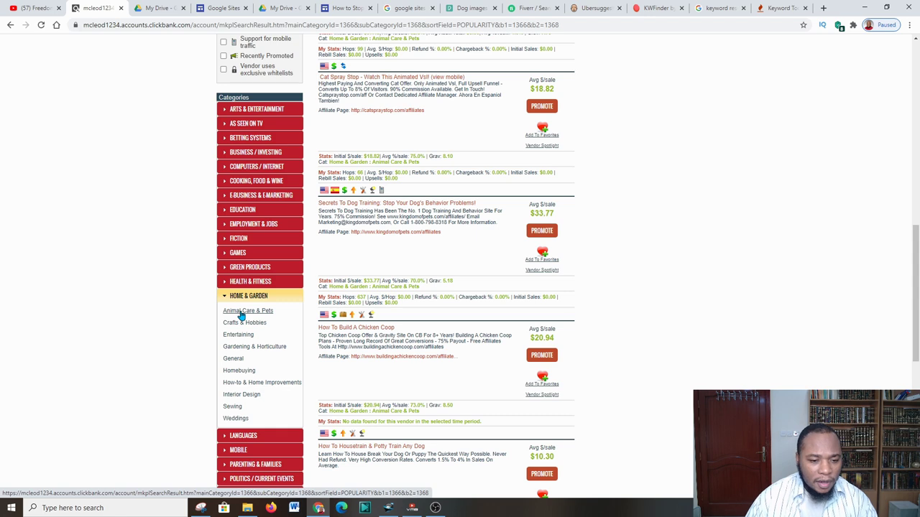
click(241, 313)
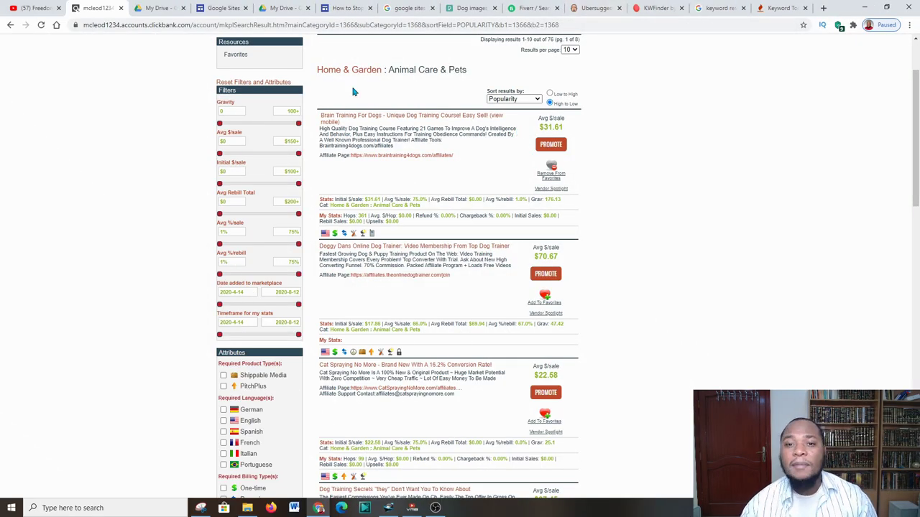
- Switch to the "How to Stop Diarrhea in Dogs" site in Google Sites and look through its layout and sections
click(352, 7)
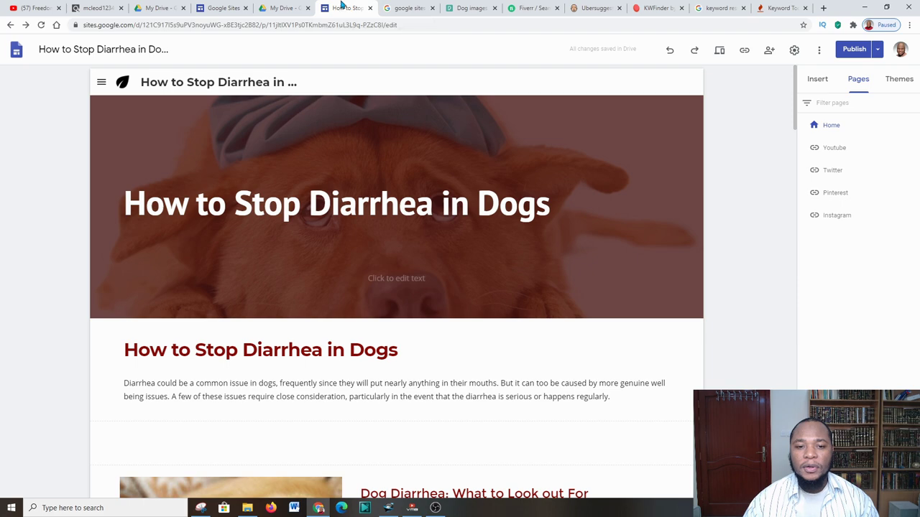
scroll(334, 225, down, 10)
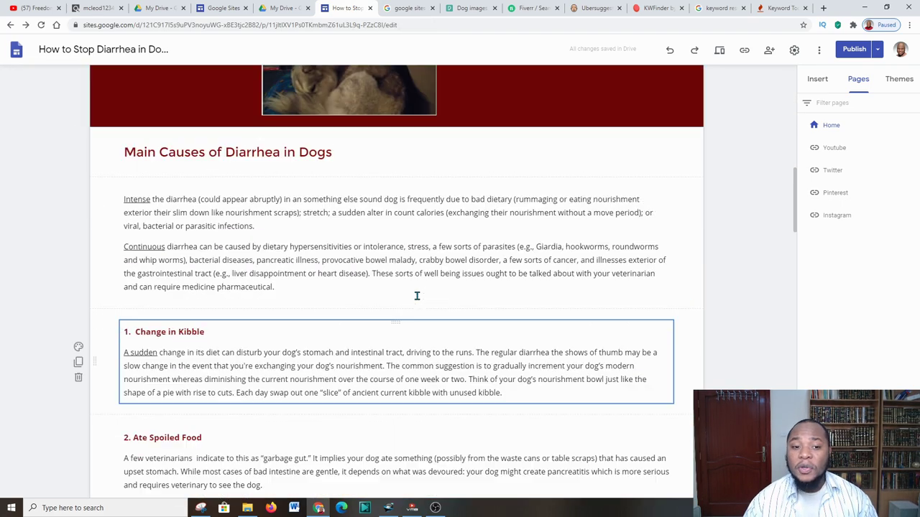
scroll(417, 295, up, 10)
- Return to the ClickBank results and open the Brain Training For Dogs sales page in a new tab
click(97, 7)
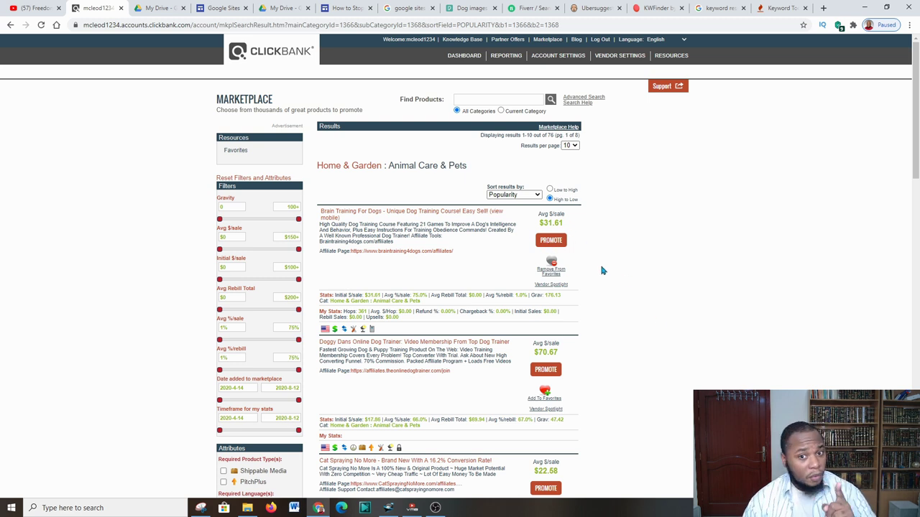
right_click(329, 214)
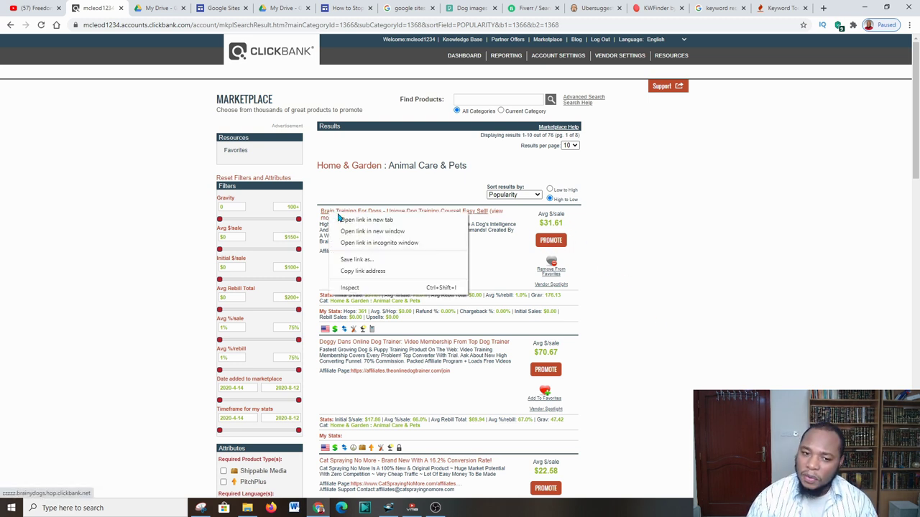
click(345, 219)
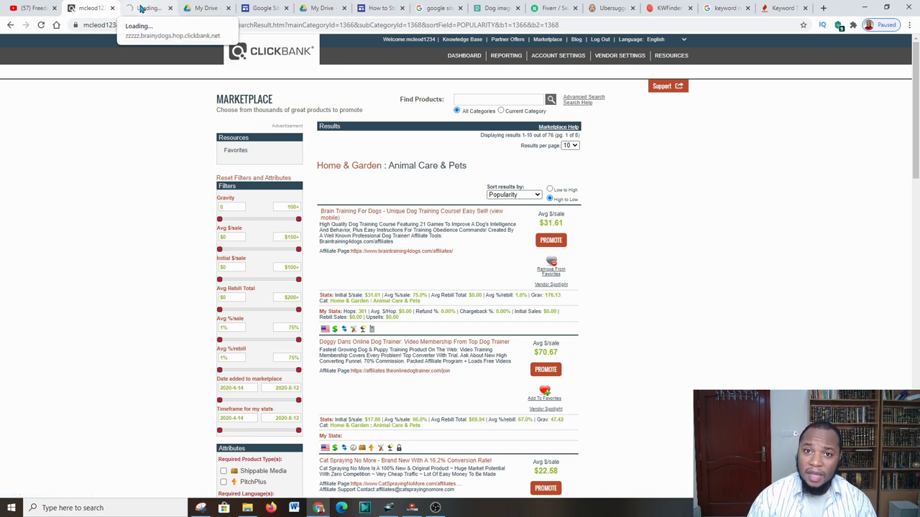
click(142, 8)
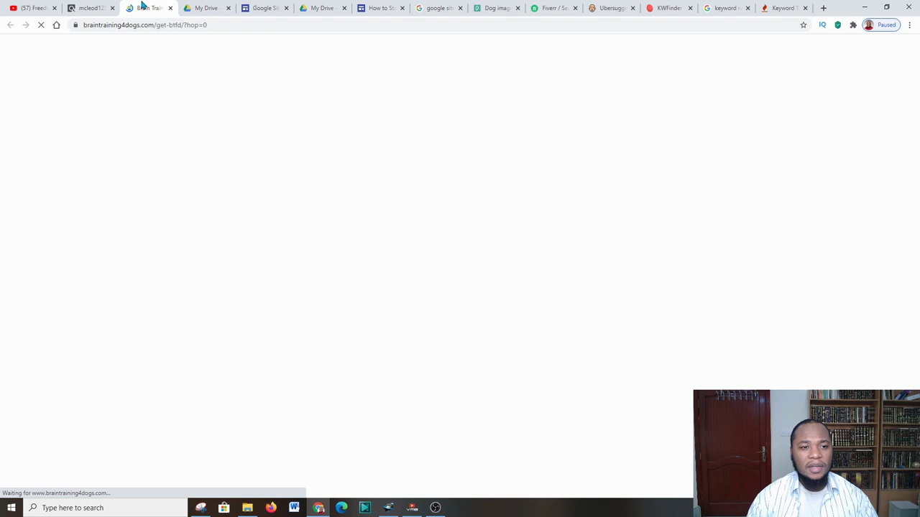
- Examine the Brain Training For Dogs sales page, including its list of dog problems, testimonials and training science section
scroll(425, 224, down, 9)
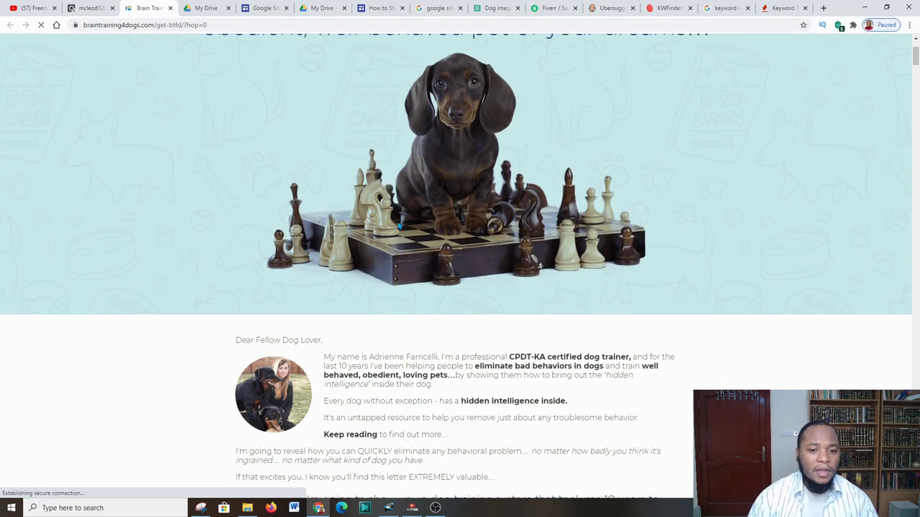
scroll(433, 260, down, 12)
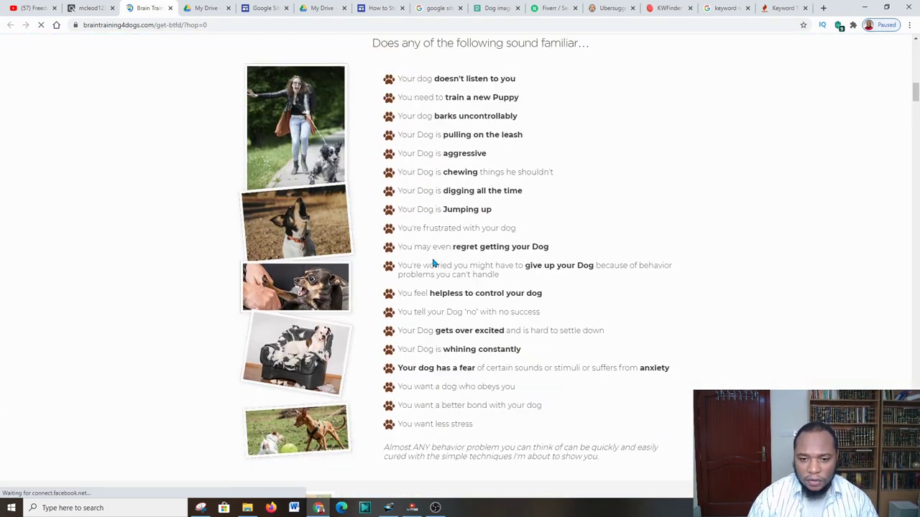
scroll(436, 260, down, 8)
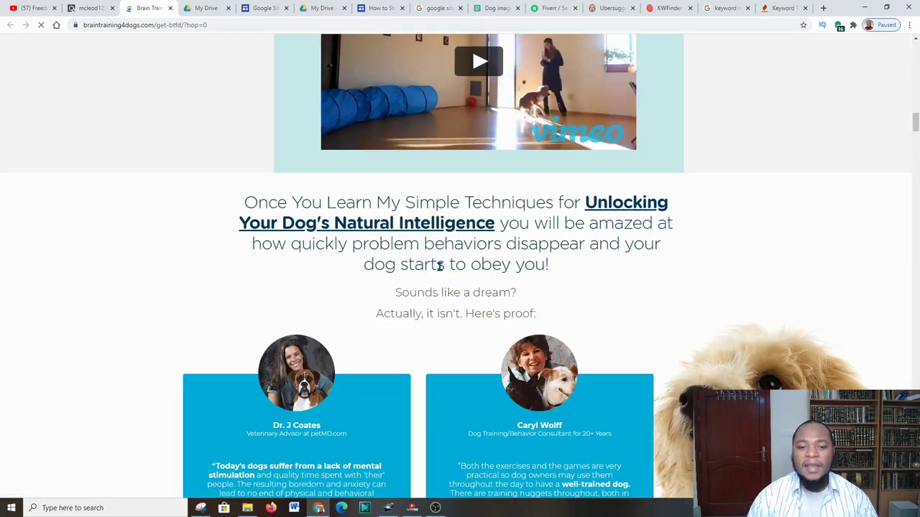
scroll(402, 337, down, 2)
scroll(394, 359, up, 3)
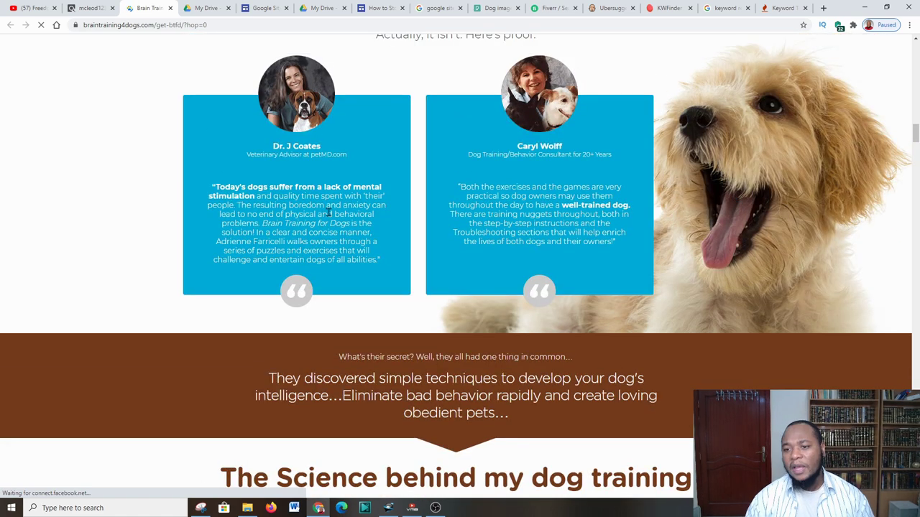
scroll(416, 230, down, 6)
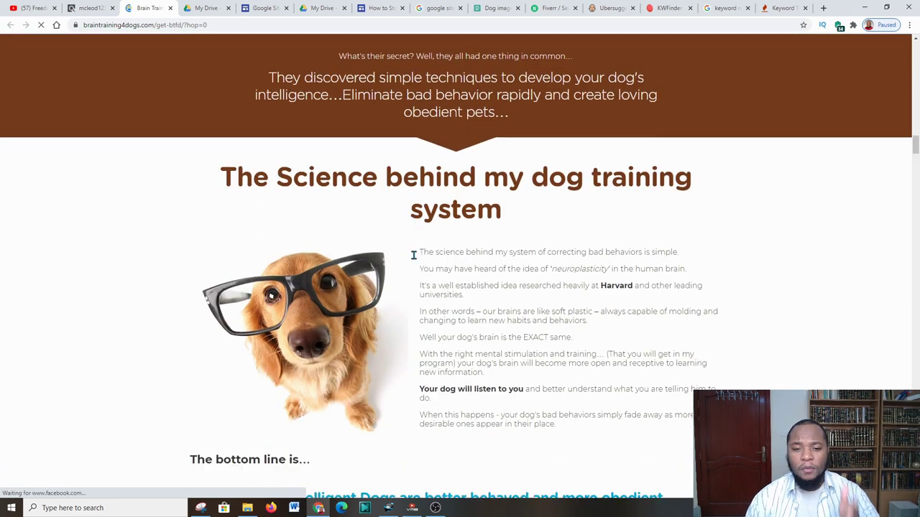
scroll(422, 282, down, 2)
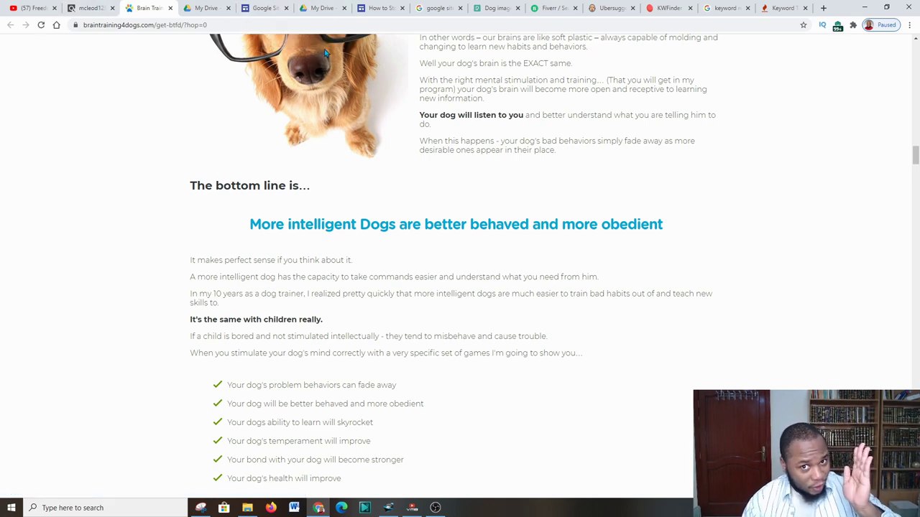
scroll(803, 94, up, 6)
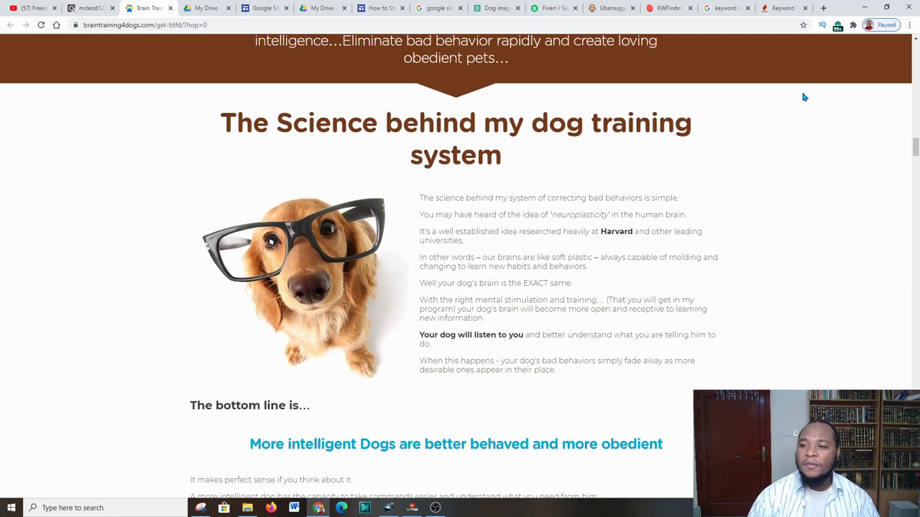
- Open the Brain Training For Dogs affiliate page from the ClickBank listing and review its market statistics and joining instructions
click(91, 8)
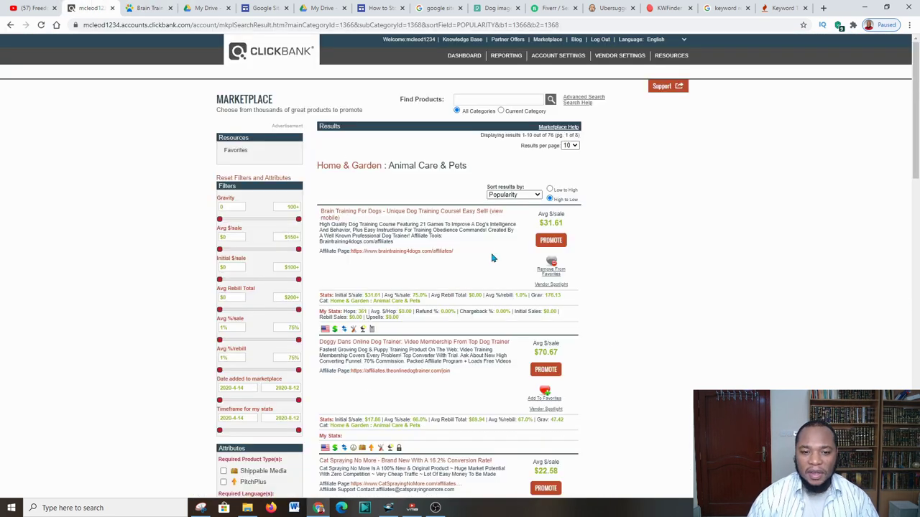
scroll(492, 258, down, 2)
right_click(388, 156)
click(350, 186)
right_click(373, 159)
click(403, 163)
click(193, 8)
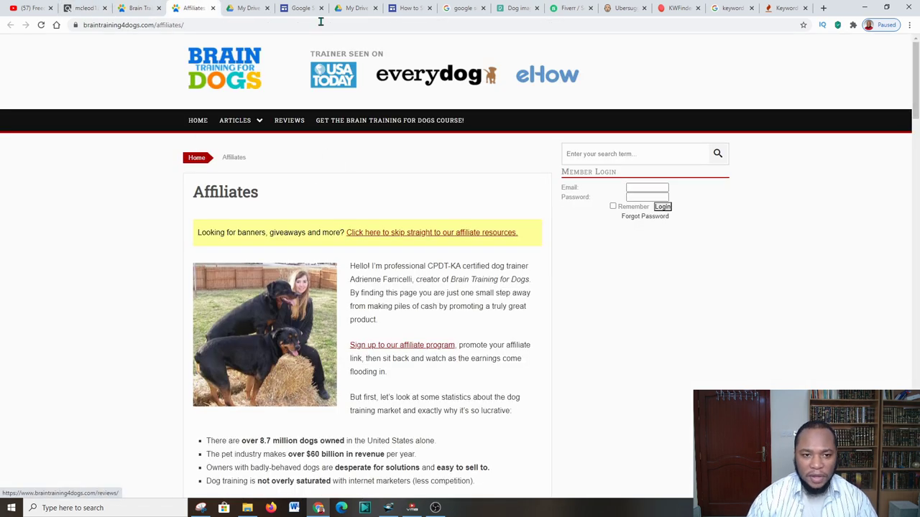
scroll(504, 209, down, 2)
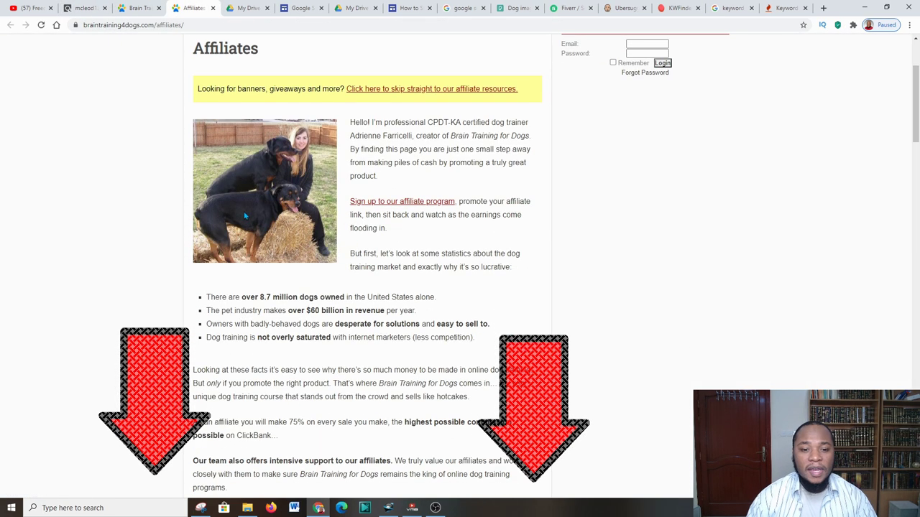
scroll(359, 240, down, 2)
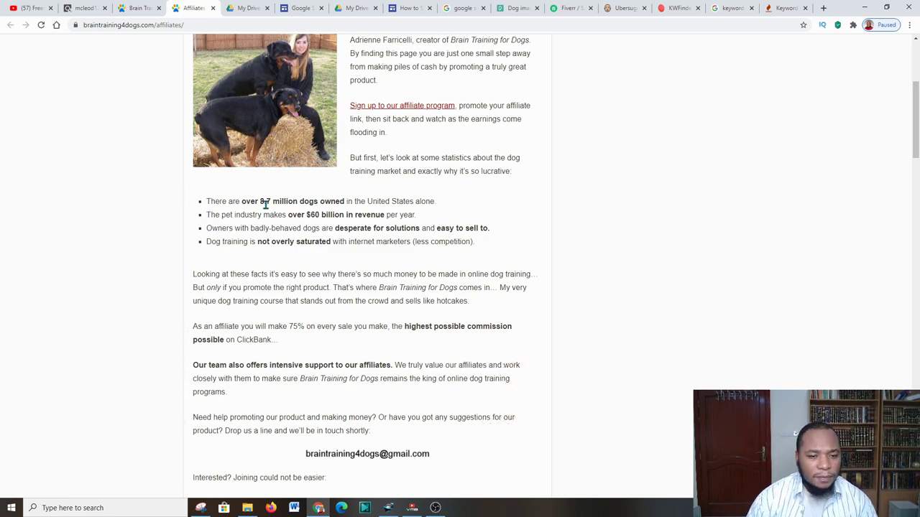
scroll(369, 201, down, 4)
scroll(371, 207, down, 2)
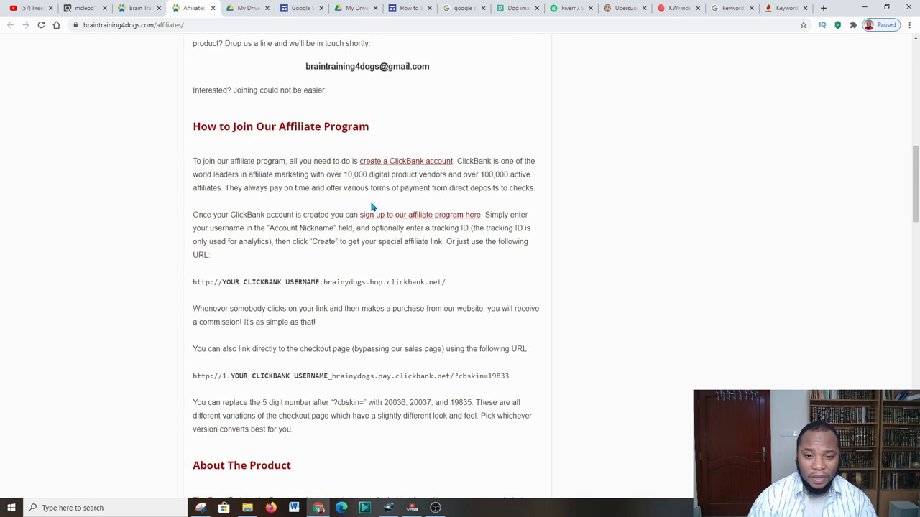
scroll(421, 230, up, 5)
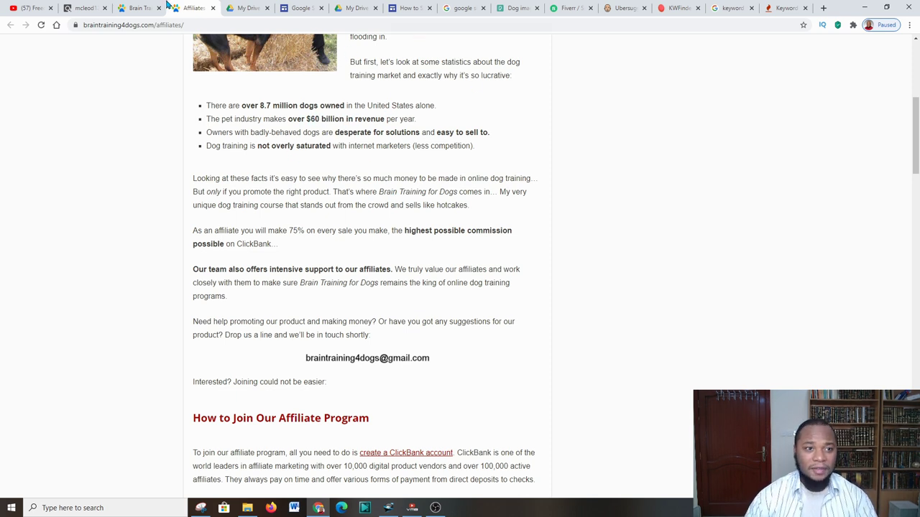
- Search Google for "google sites" in a new browser tab
click(83, 8)
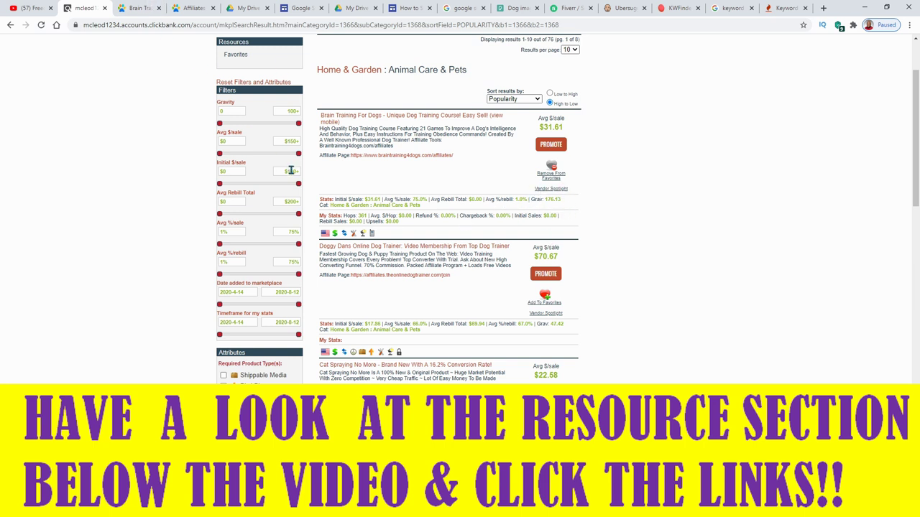
click(784, 8)
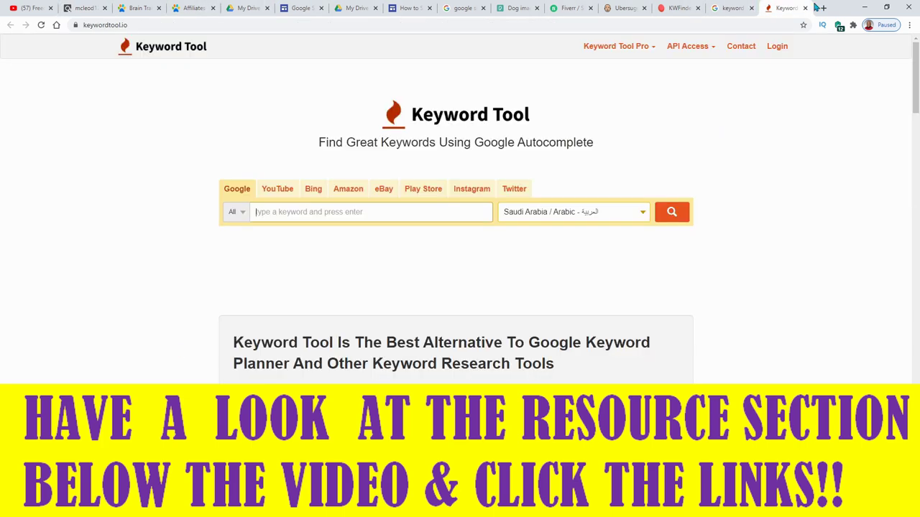
click(824, 8)
click(445, 200)
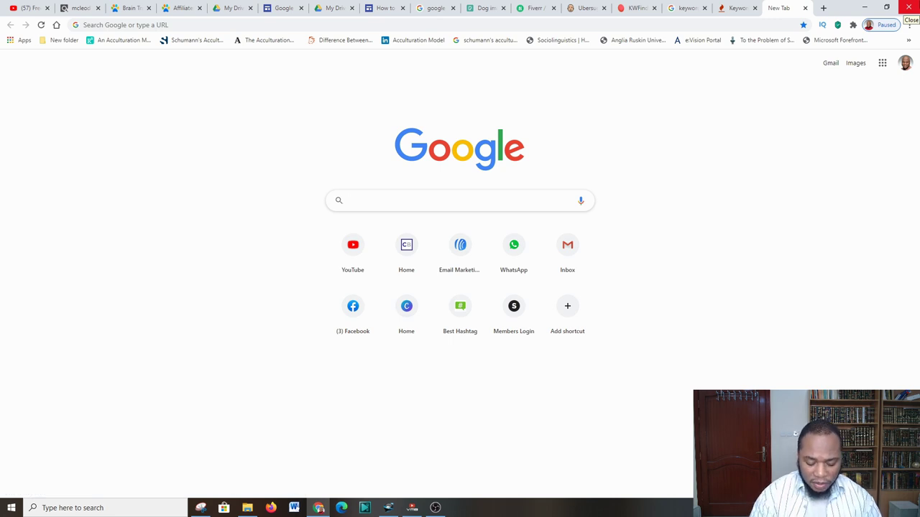
text(gooo)
key(BackSpace)
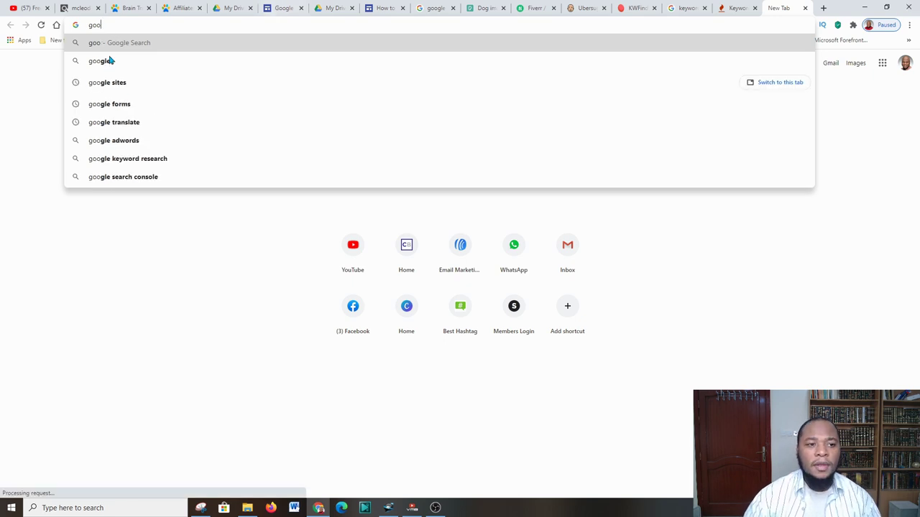
click(135, 88)
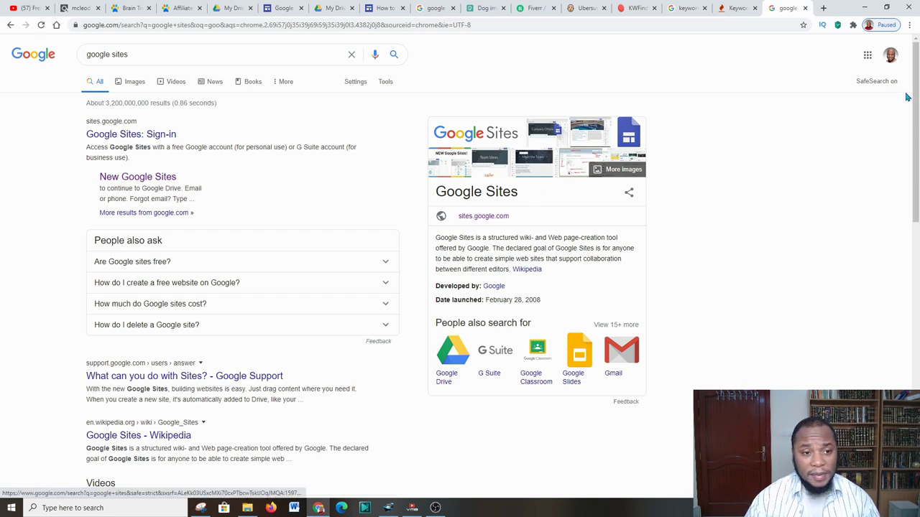
- Open Google Sites from the search results in a new tab and create a new site from the Restaurant template
right_click(114, 135)
click(118, 140)
key(ctrl+Tab)
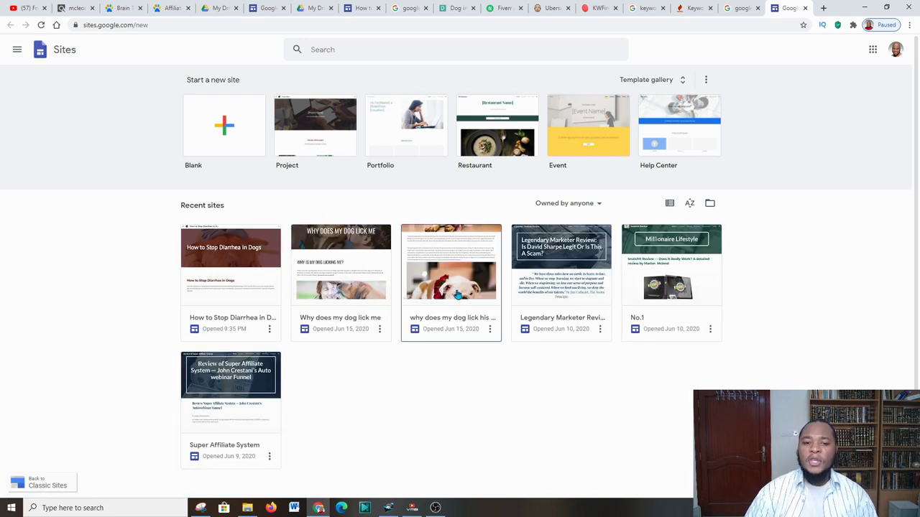
click(381, 268)
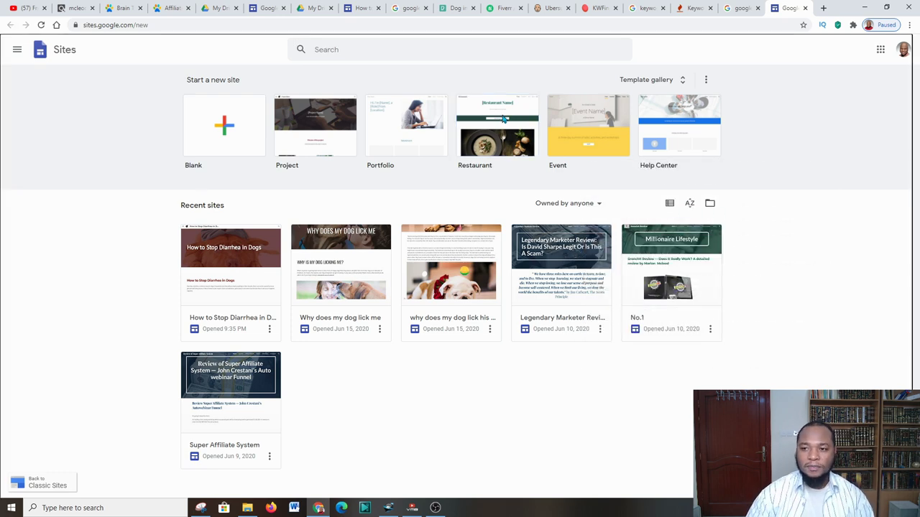
click(481, 161)
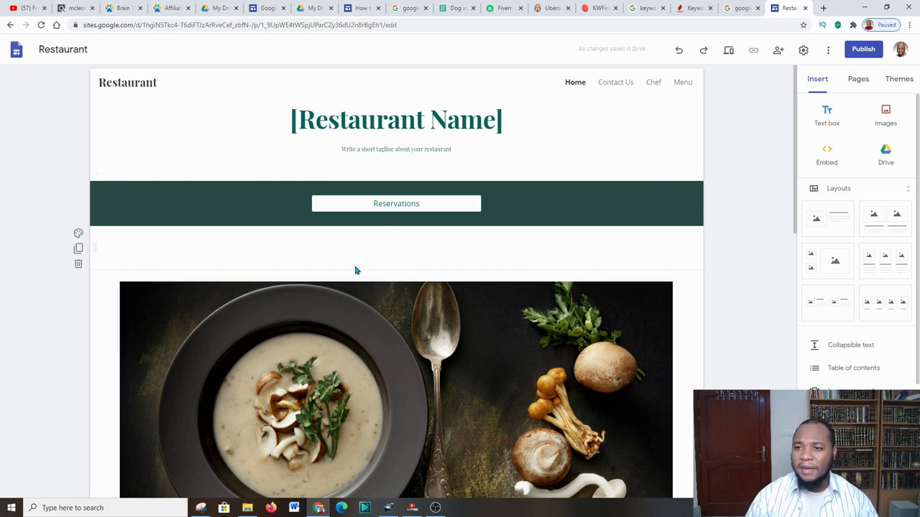
- Examine the new Restaurant site's web address and the template sections on its home page
click(326, 251)
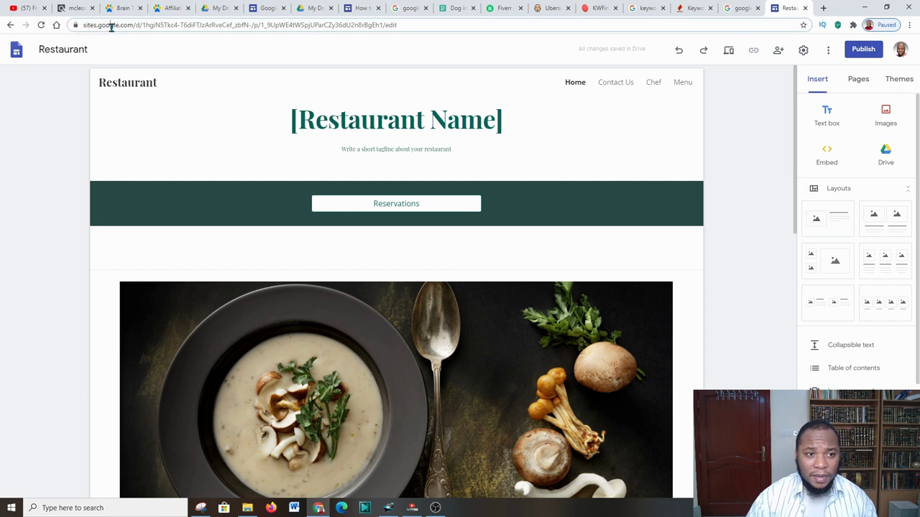
click(85, 26)
click(99, 25)
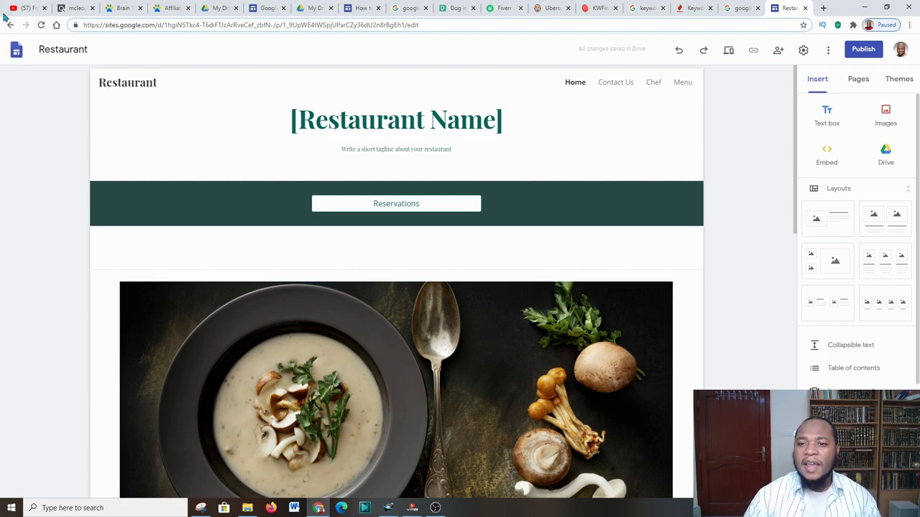
scroll(659, 158, down, 4)
scroll(423, 249, down, 3)
scroll(445, 276, up, 6)
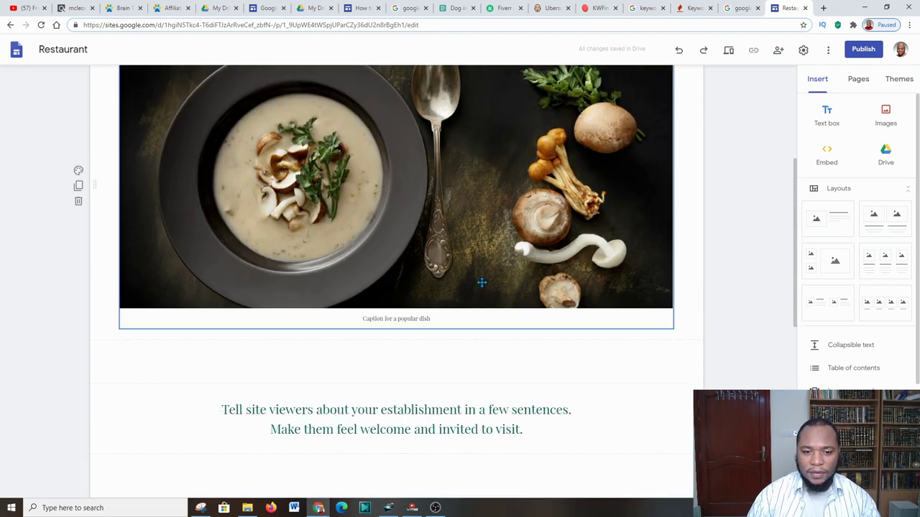
click(302, 326)
scroll(321, 338, down, 2)
scroll(330, 301, up, 2)
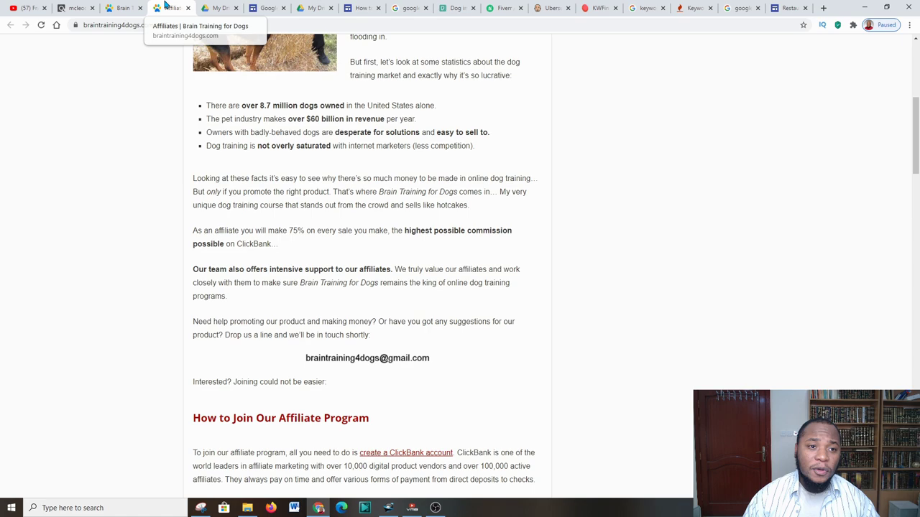
- Review the Brain Training for Dogs affiliate page's joining instructions and its banner, giveaway, email swipe, video and keyword resources
click(171, 7)
scroll(287, 257, down, 9)
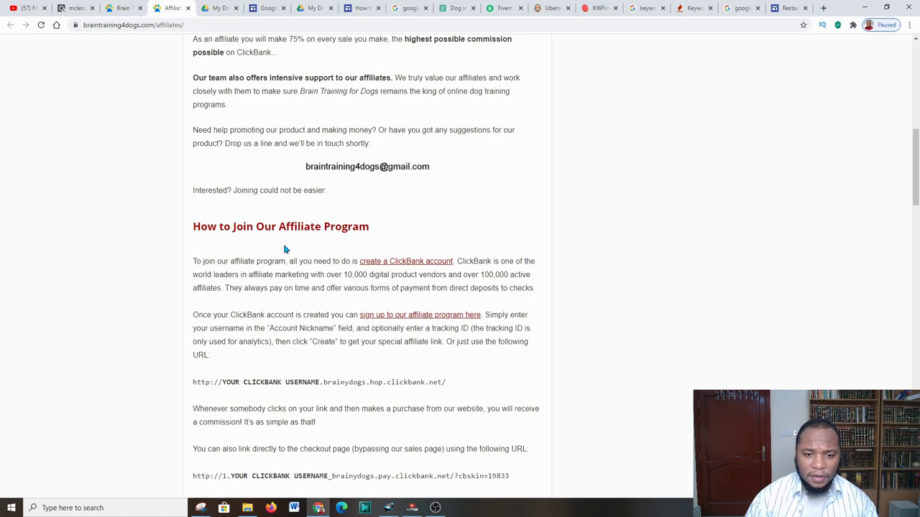
scroll(301, 257, down, 8)
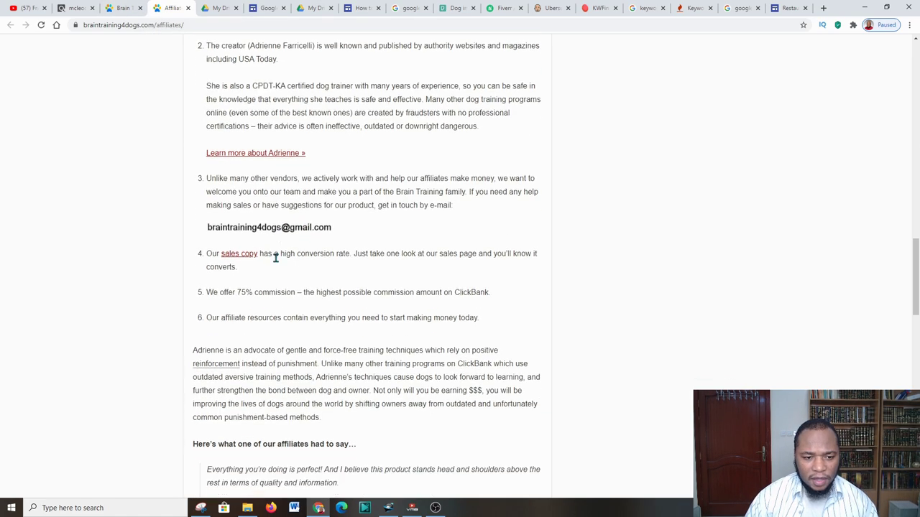
scroll(263, 244, down, 4)
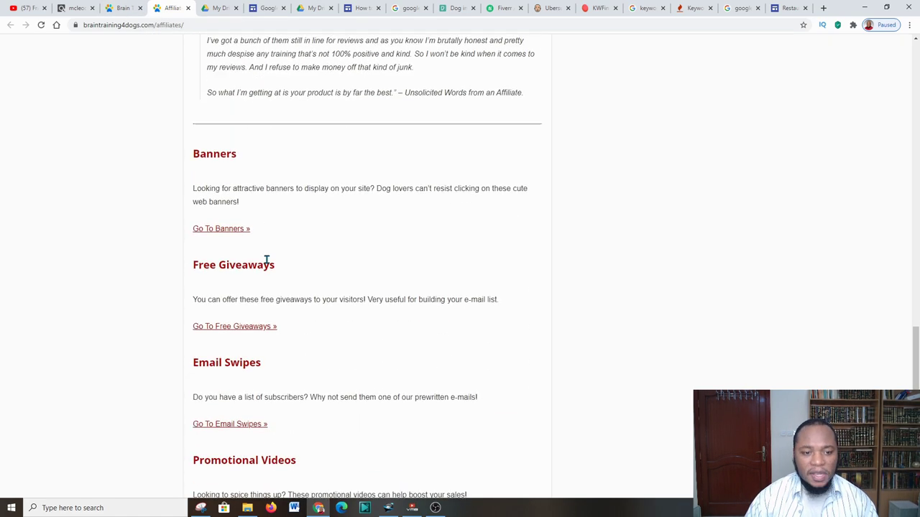
scroll(222, 204, down, 3)
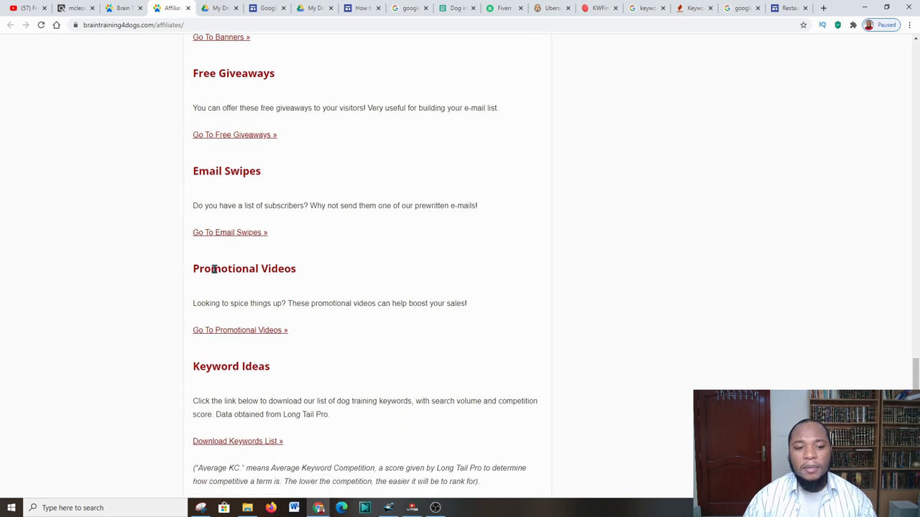
scroll(283, 270, down, 1)
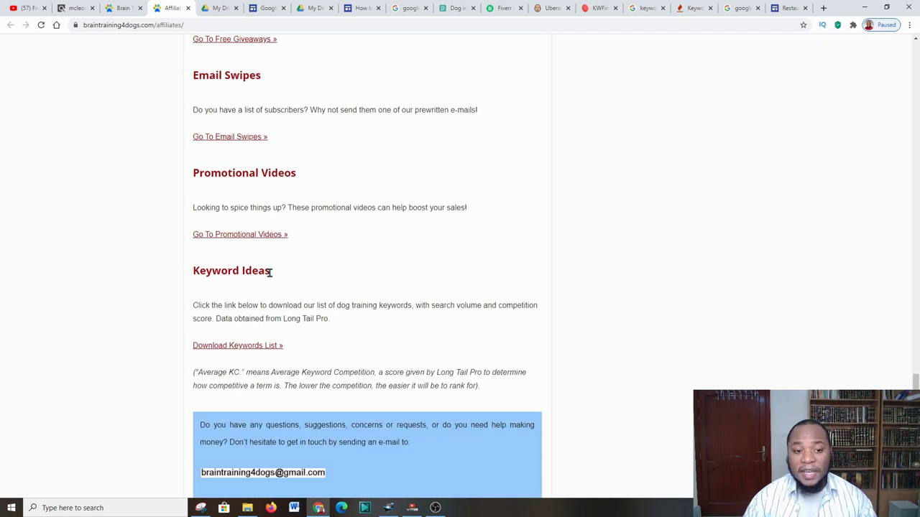
scroll(237, 348, down, 2)
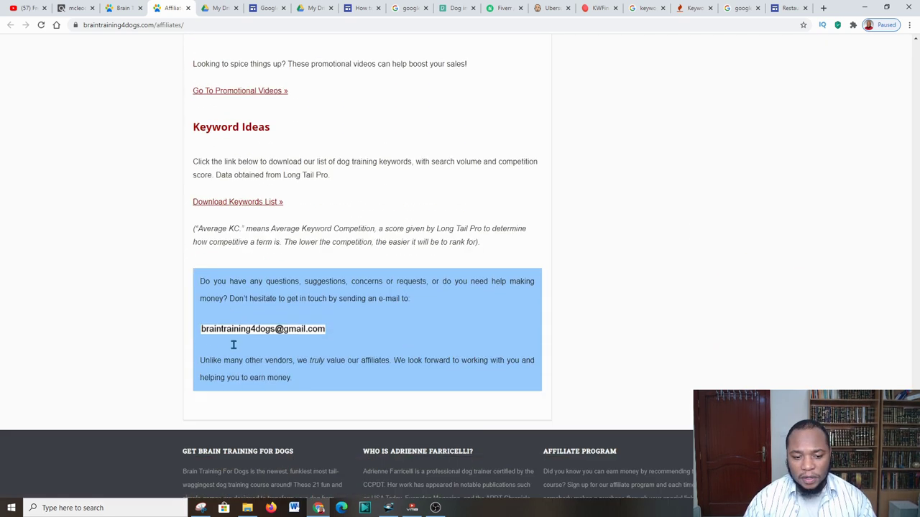
- Download the keywords list from the Keyword Ideas section, open it in Excel and dismiss the Office Activation Wizard
right_click(219, 202)
click(239, 209)
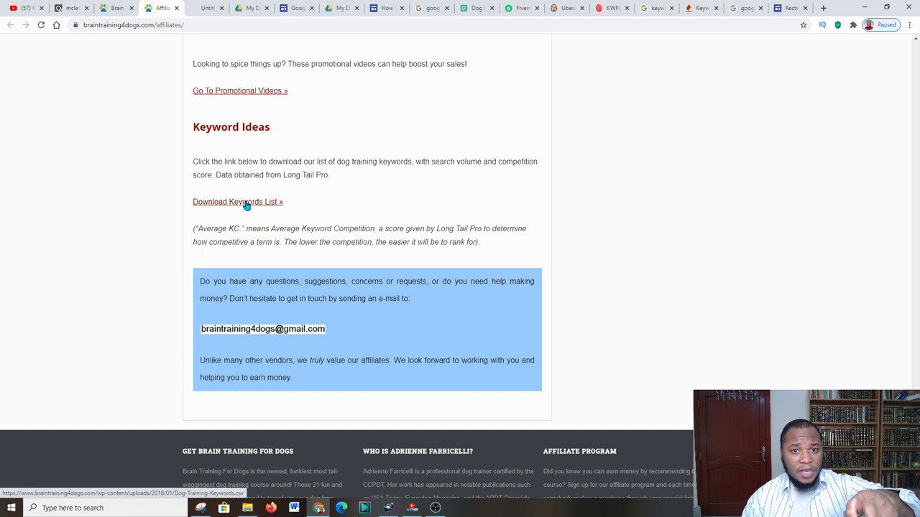
click(41, 493)
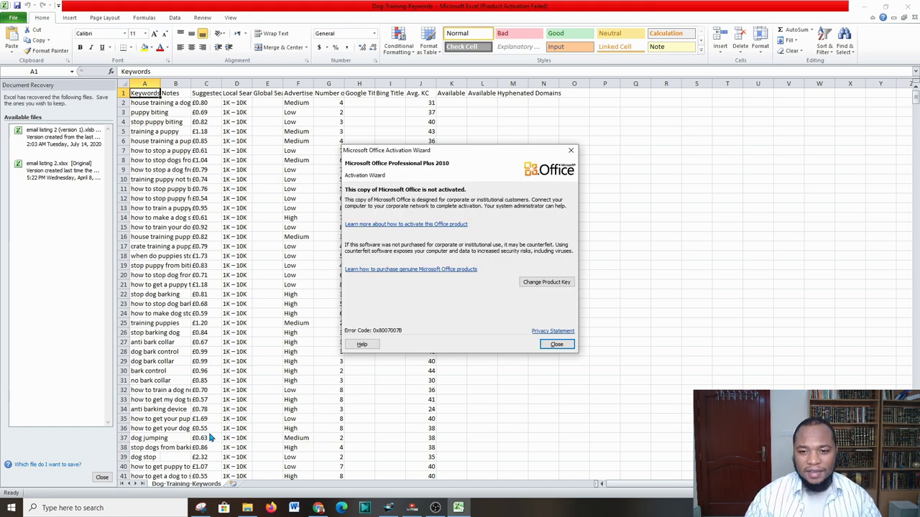
click(570, 150)
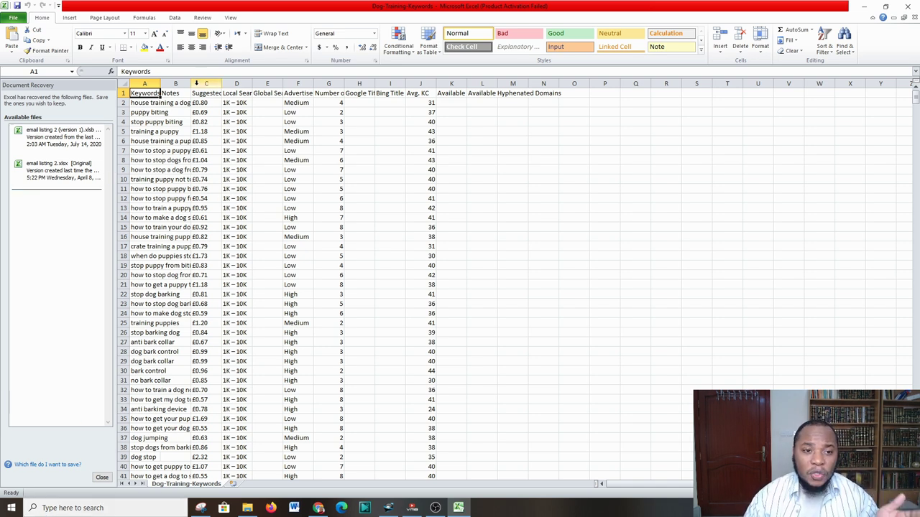
- Widen column B so the keyword phrases are fully readable and go through the dog training keywords in the sheet
drag(190, 84, 273, 79)
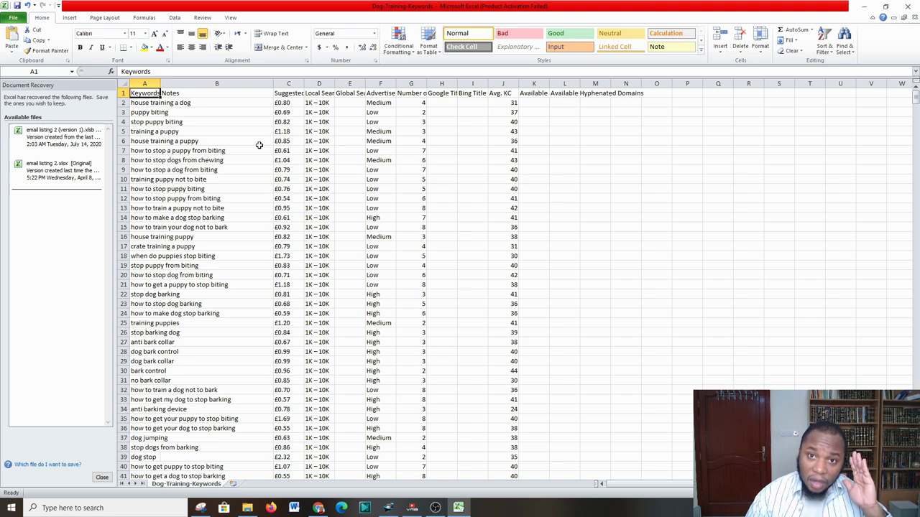
click(164, 122)
click(137, 133)
click(160, 151)
click(163, 161)
click(158, 179)
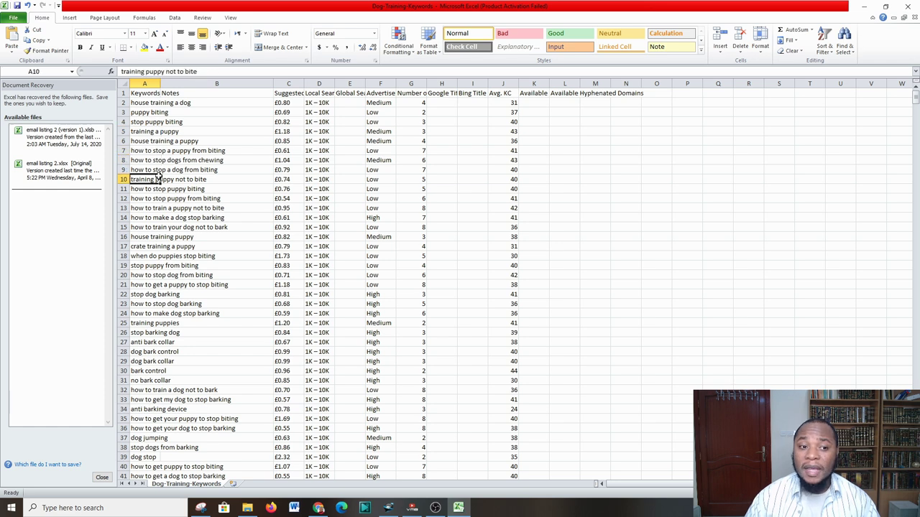
click(162, 199)
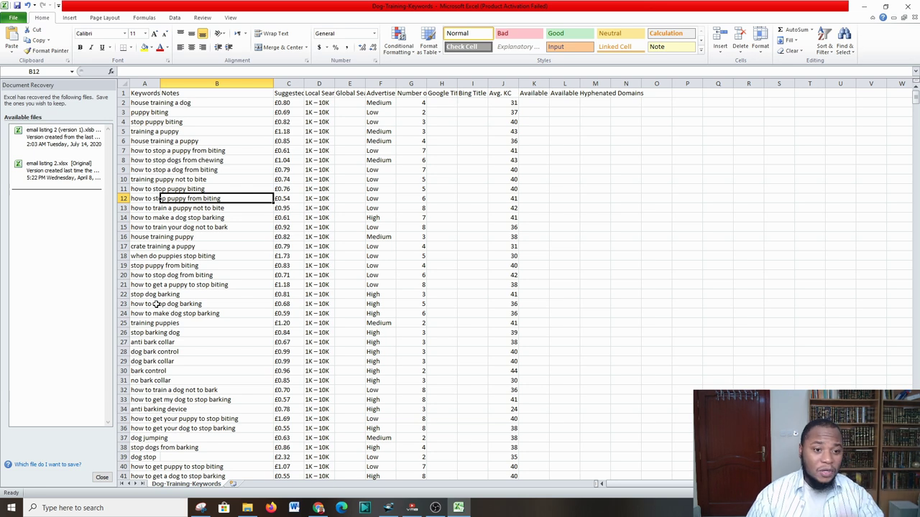
click(167, 278)
click(153, 322)
click(154, 342)
click(156, 369)
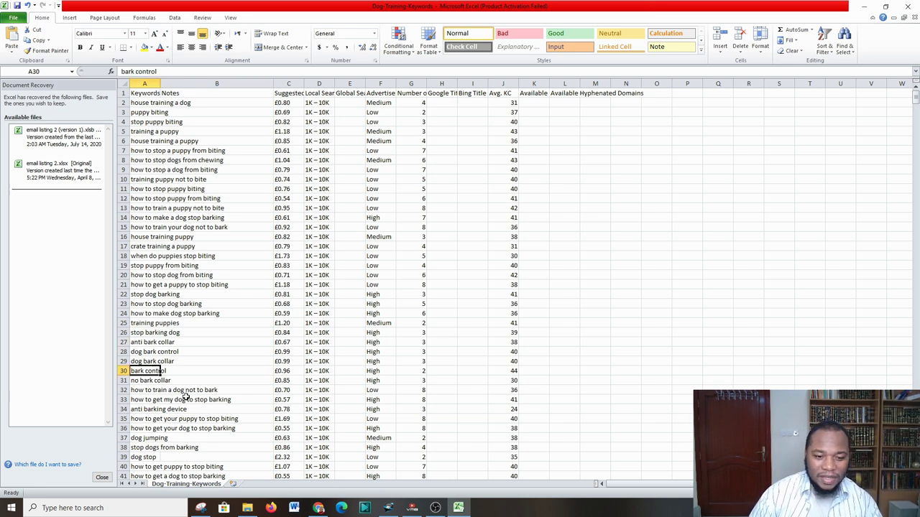
- Switch back to the affiliate page in Chrome and open its Banners page in a new tab
click(319, 507)
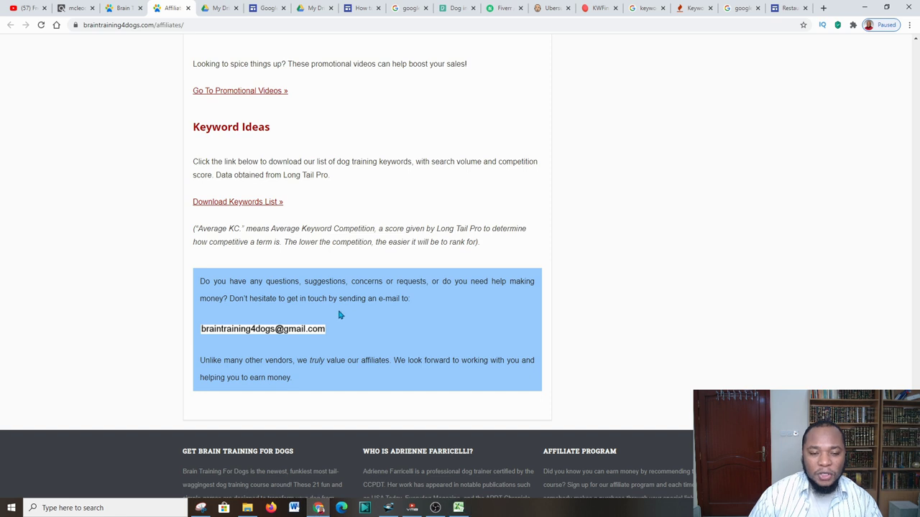
scroll(322, 272, up, 5)
scroll(230, 211, up, 1)
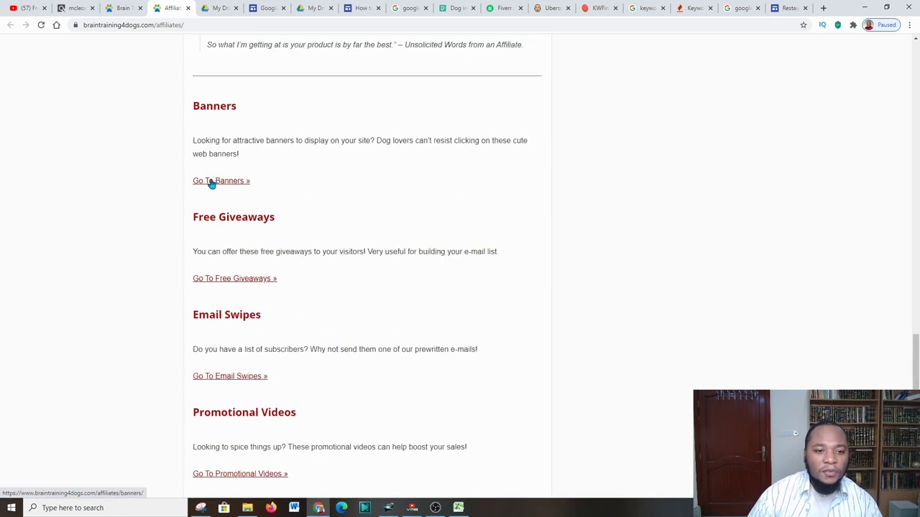
right_click(212, 184)
click(204, 208)
drag(201, 210, 222, 182)
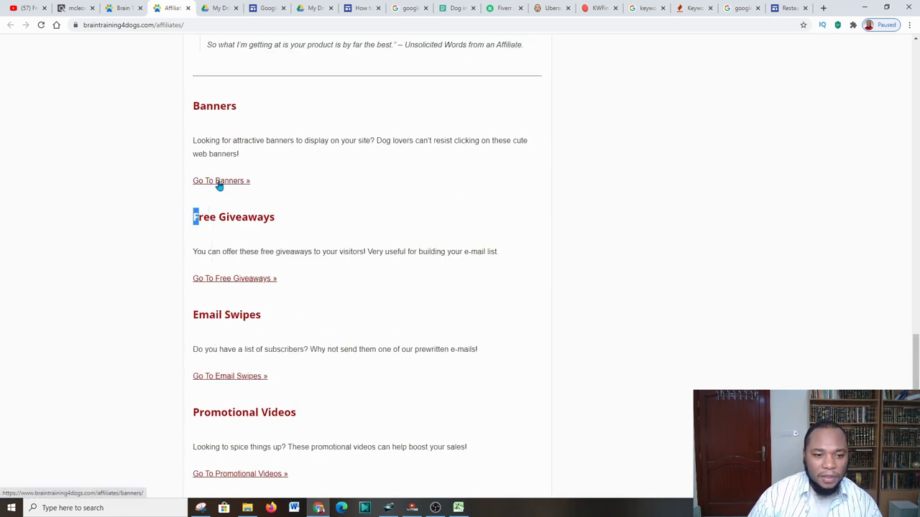
right_click(210, 185)
click(244, 190)
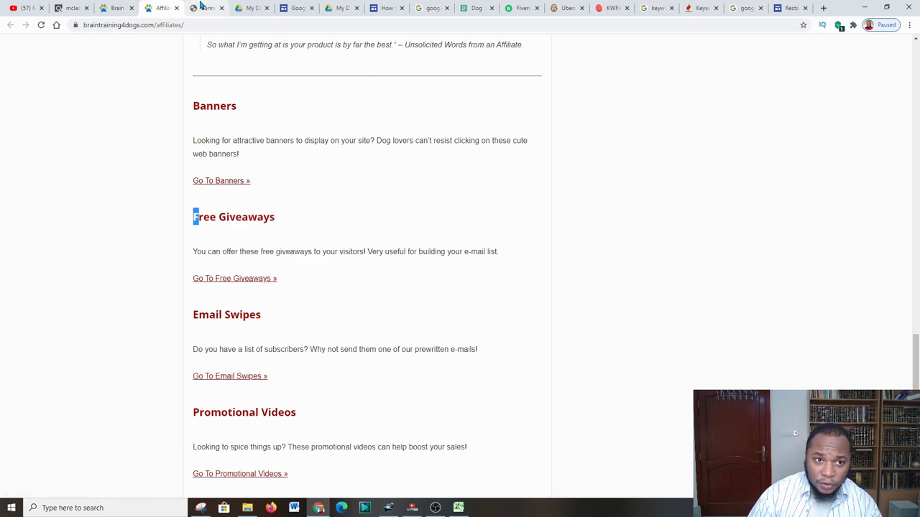
- Reload the Banners page and look through the animated banners and their HTML code
click(205, 8)
click(237, 25)
key(Return)
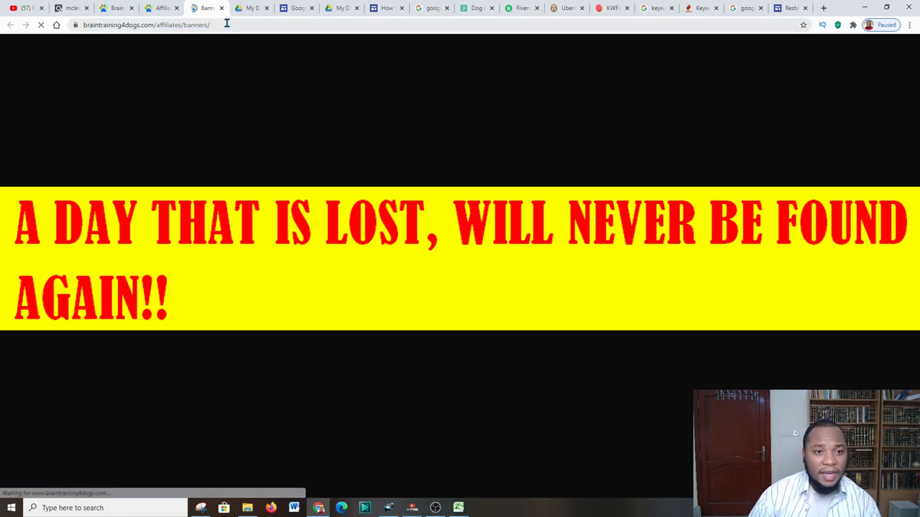
scroll(367, 288, down, 6)
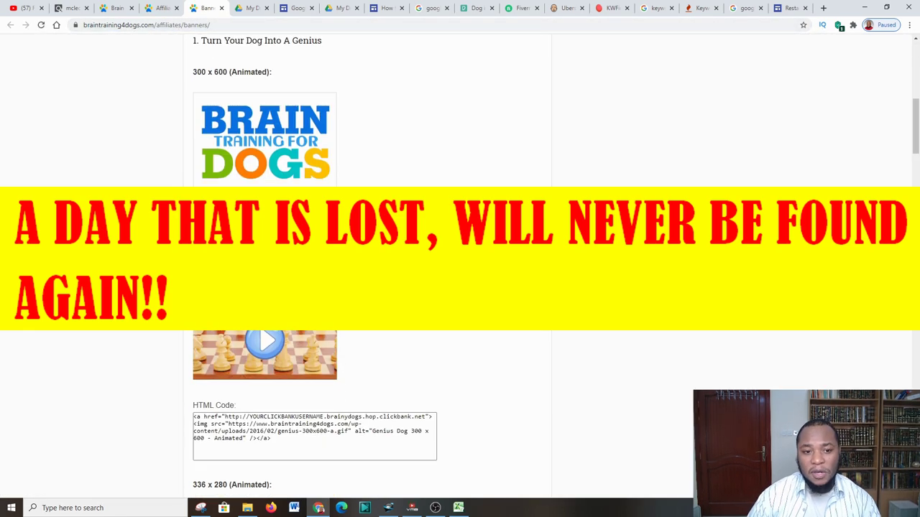
- Switch to the existing "How to Stop Diarrhea in Dogs" site in Google Sites and check its full header title
click(296, 11)
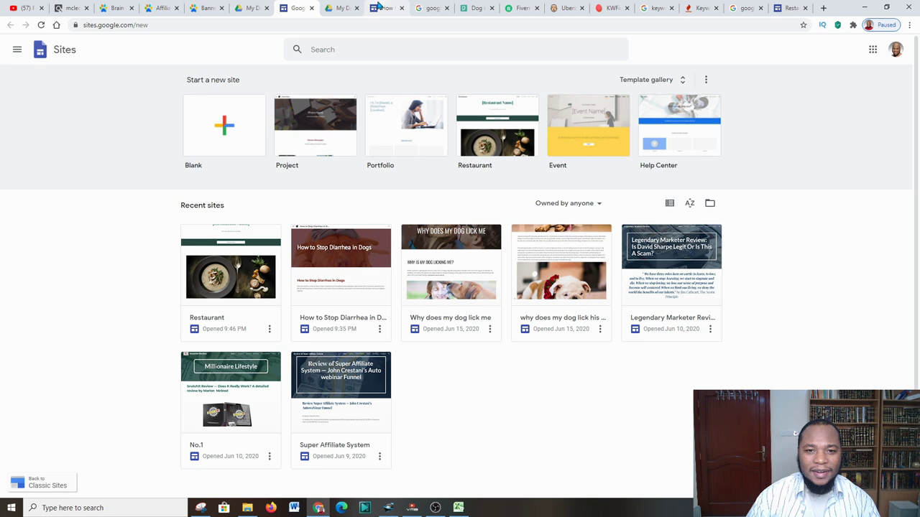
click(381, 8)
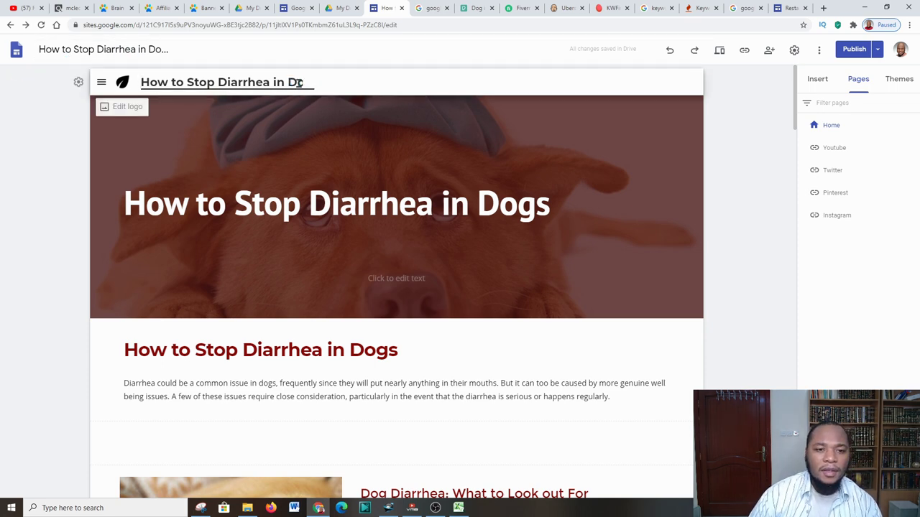
text(gs)
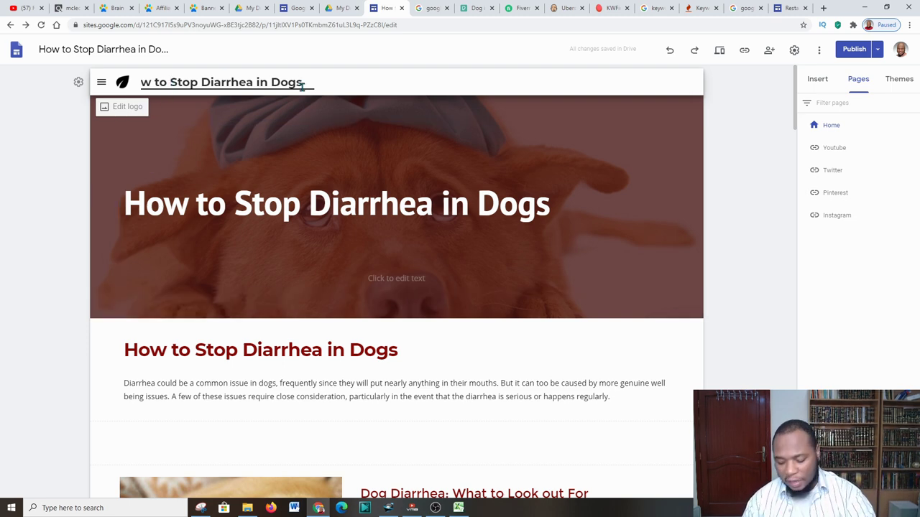
key(Home)
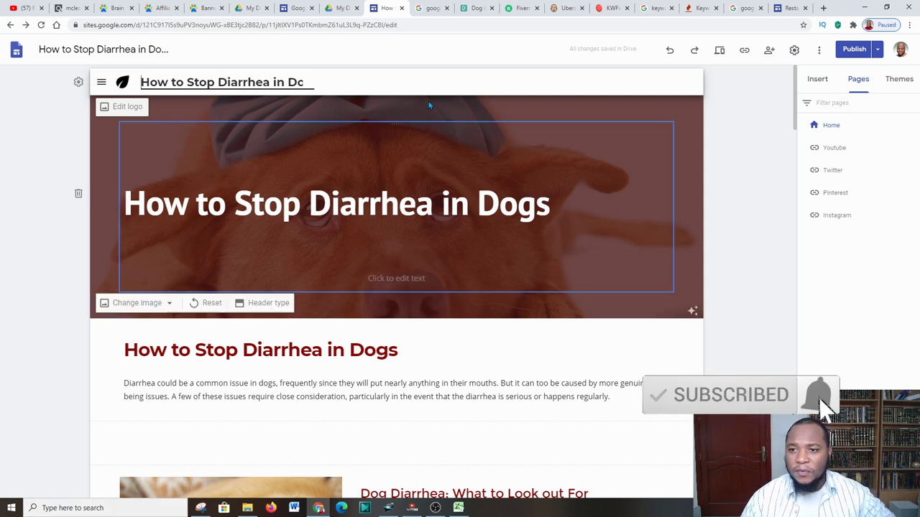
- Review the related keywords for "dog diarrhea" in KWFinder, including their search volumes and keyword difficulty
click(607, 8)
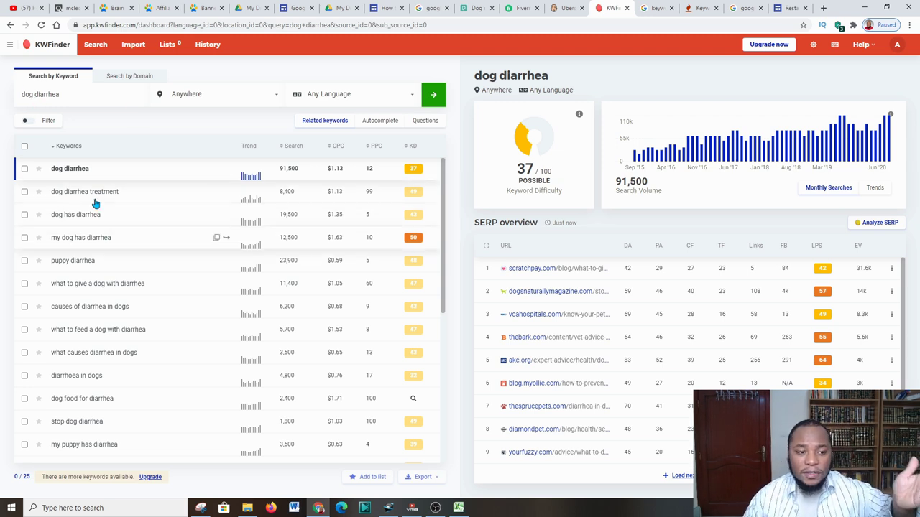
scroll(84, 213, down, 1)
scroll(107, 240, up, 1)
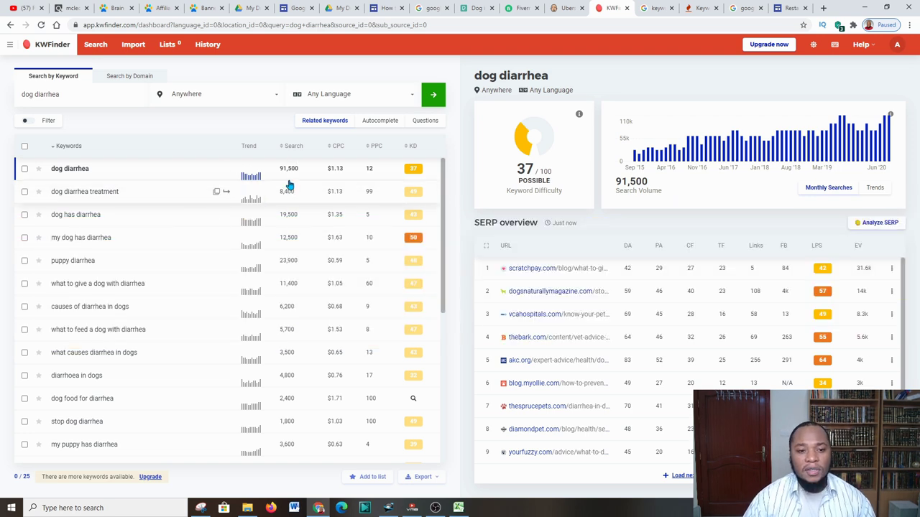
scroll(79, 352, down, 1)
scroll(79, 352, down, 4)
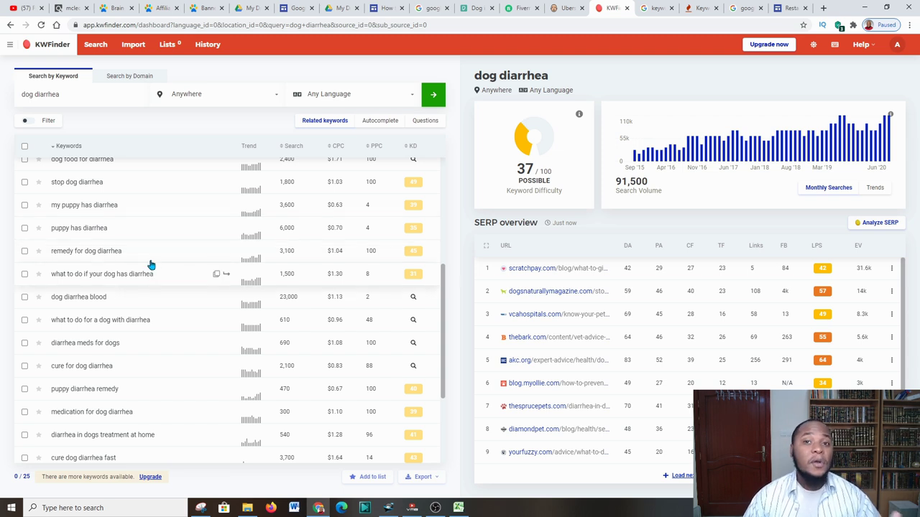
scroll(130, 266, down, 3)
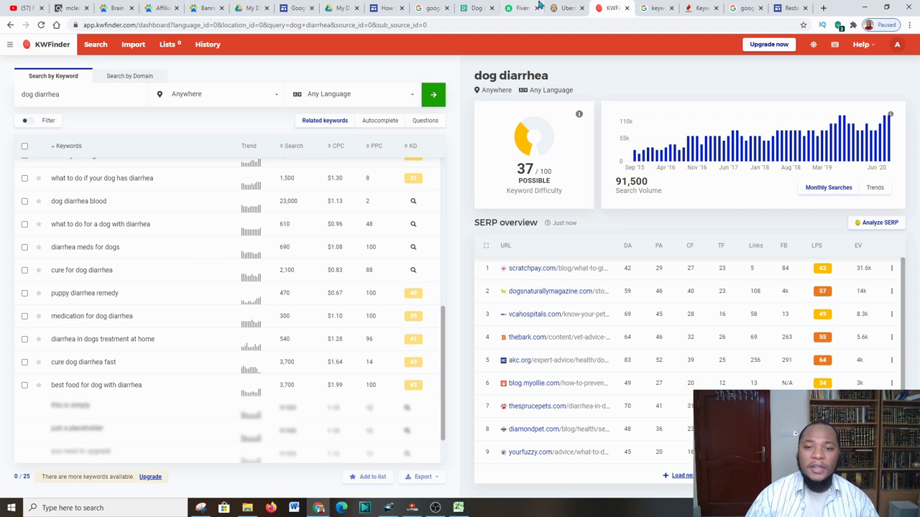
- Return to the dog diarrhea site, copy its header title "How to Stop Diarrhea in Dogs" and glance over the article's opening
click(384, 7)
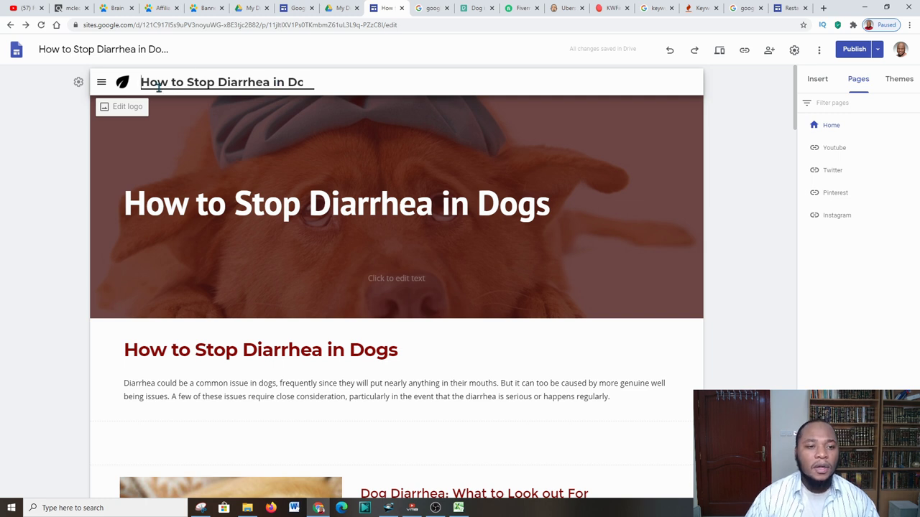
drag(142, 82, 330, 85)
right_click(264, 85)
click(286, 119)
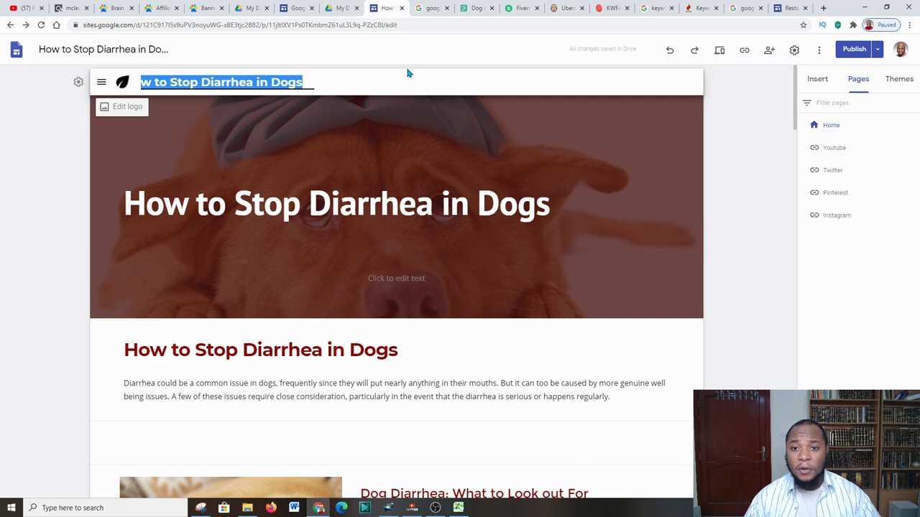
scroll(248, 207, down, 4)
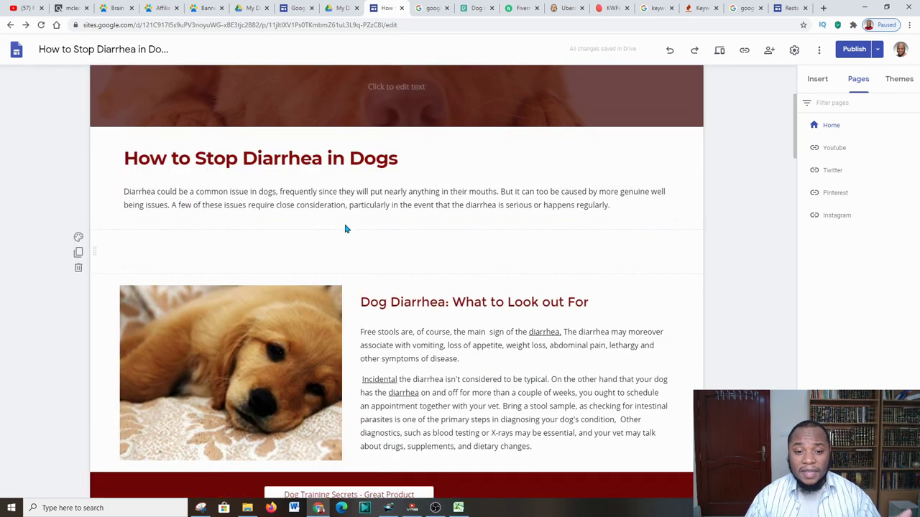
scroll(235, 245, up, 4)
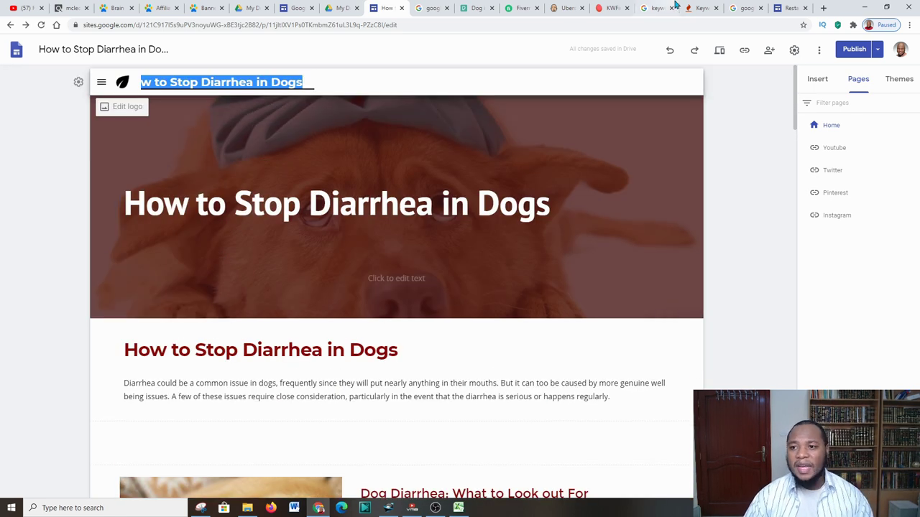
- Open a blank browser tab and look back over the "dog diarrhea" related keywords in KWFinder
click(786, 7)
click(823, 7)
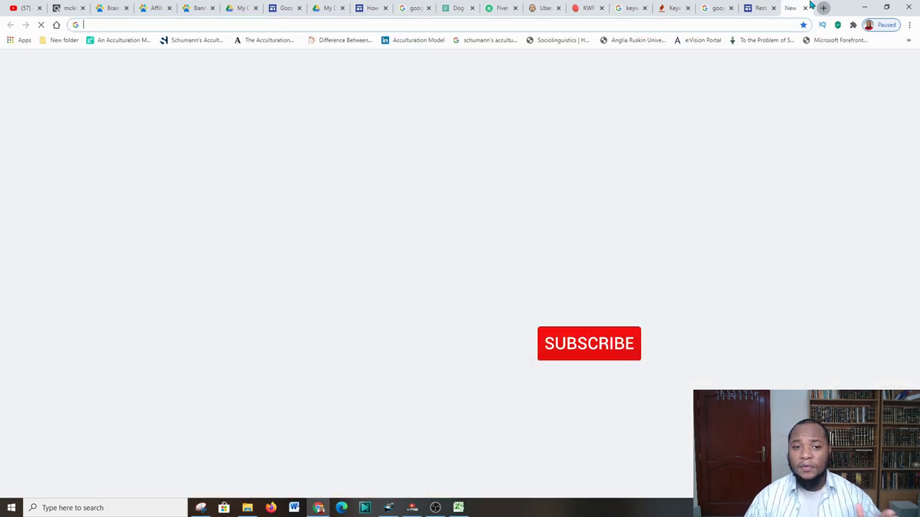
click(662, 7)
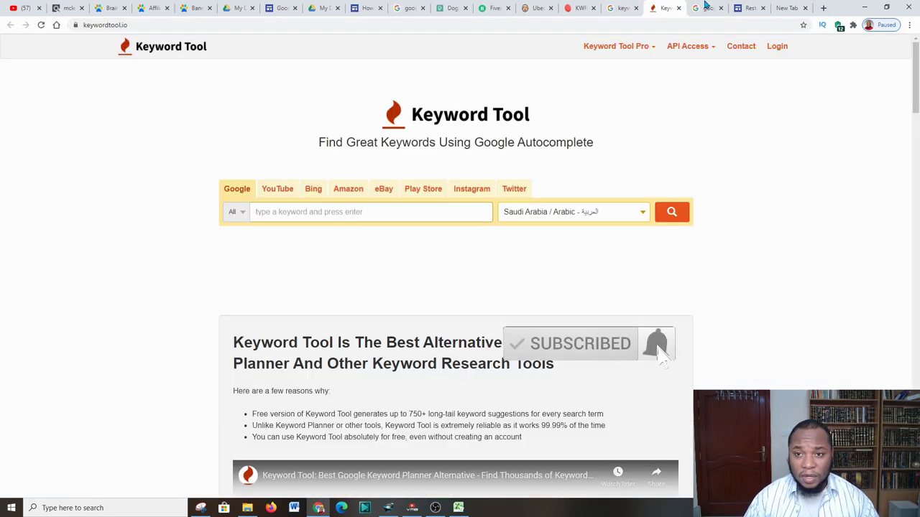
click(623, 7)
click(579, 8)
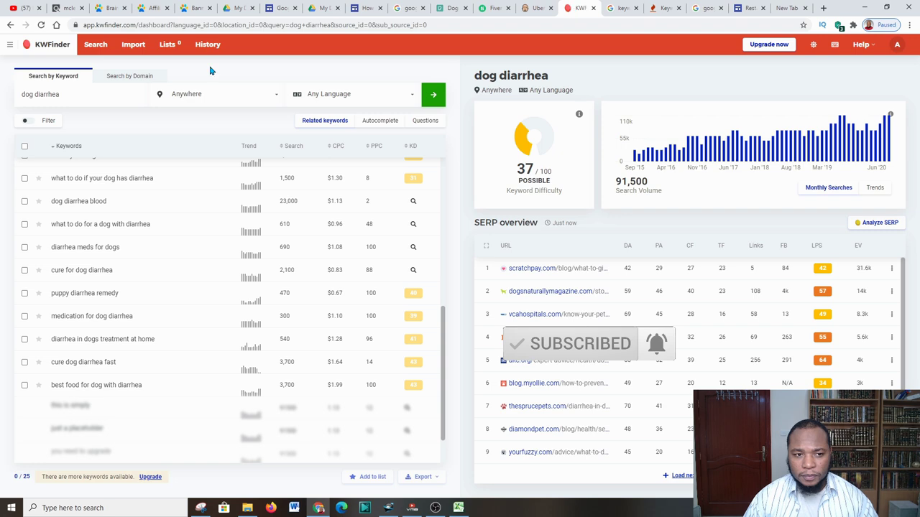
scroll(176, 192, up, 5)
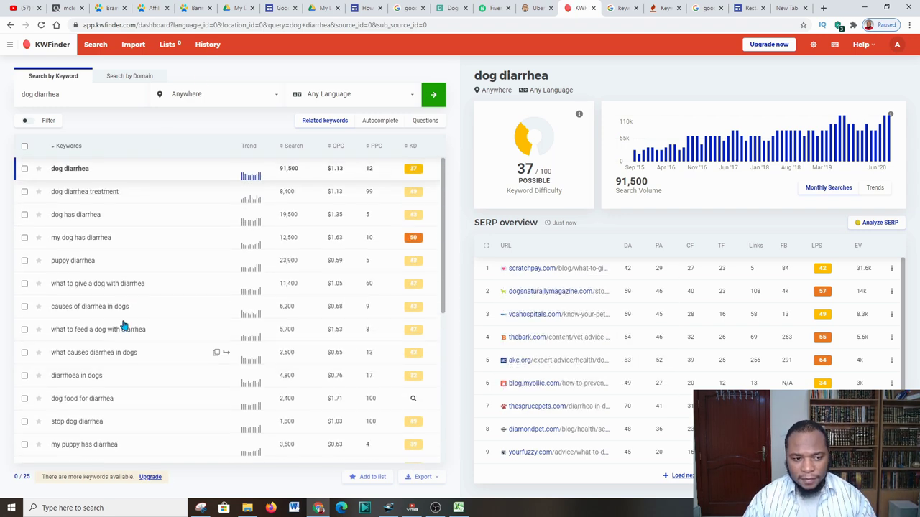
- Search Google for the copied site title "How to Stop Diarrhea in Dogs" in the blank tab
click(823, 8)
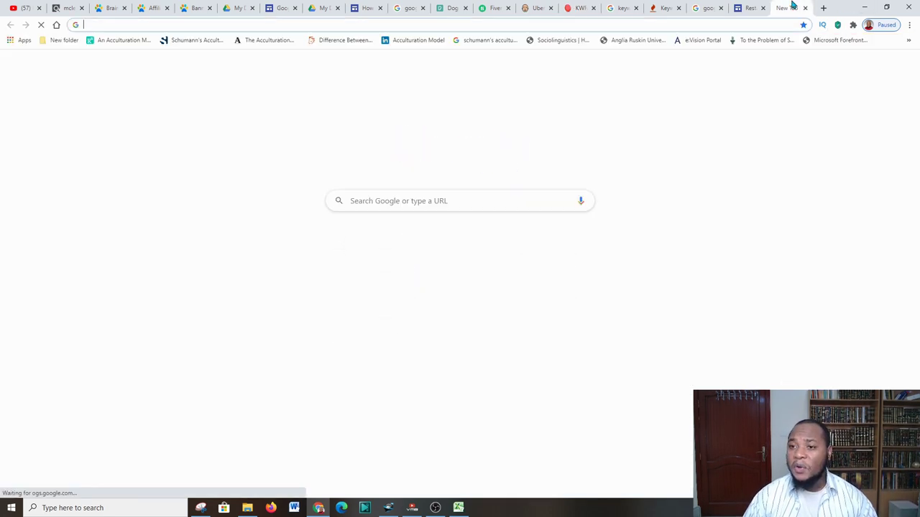
right_click(367, 204)
click(390, 275)
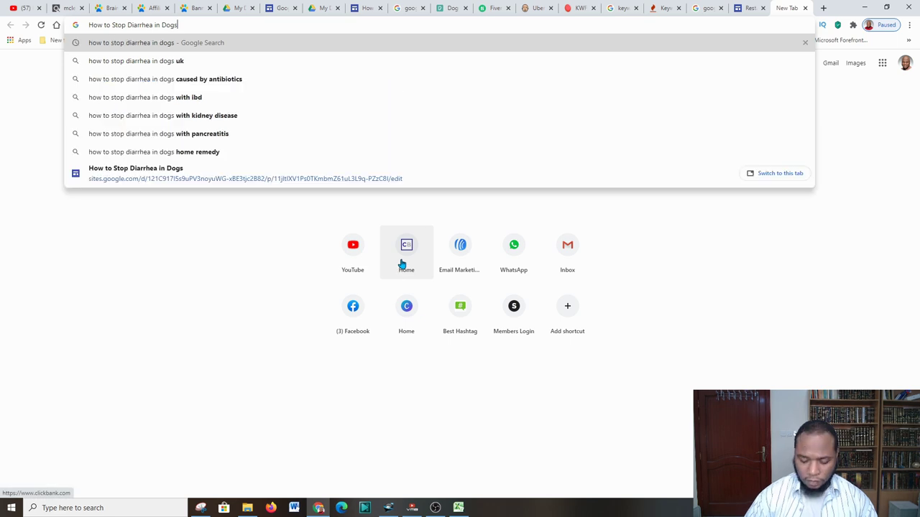
key(Return)
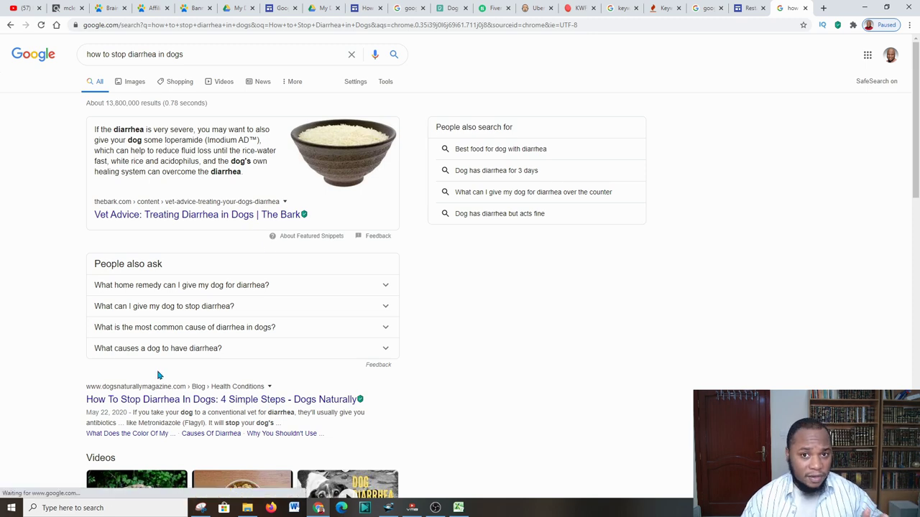
- Return to the dog diarrhea site and examine its introduction, "What to Look out For" section and "Dog Training Secrets - Great Product" promotion
click(367, 8)
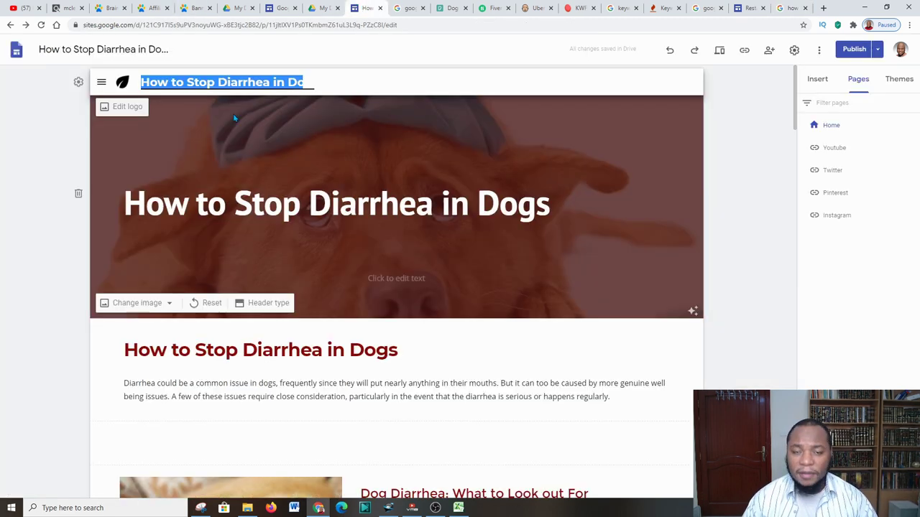
scroll(222, 226, down, 4)
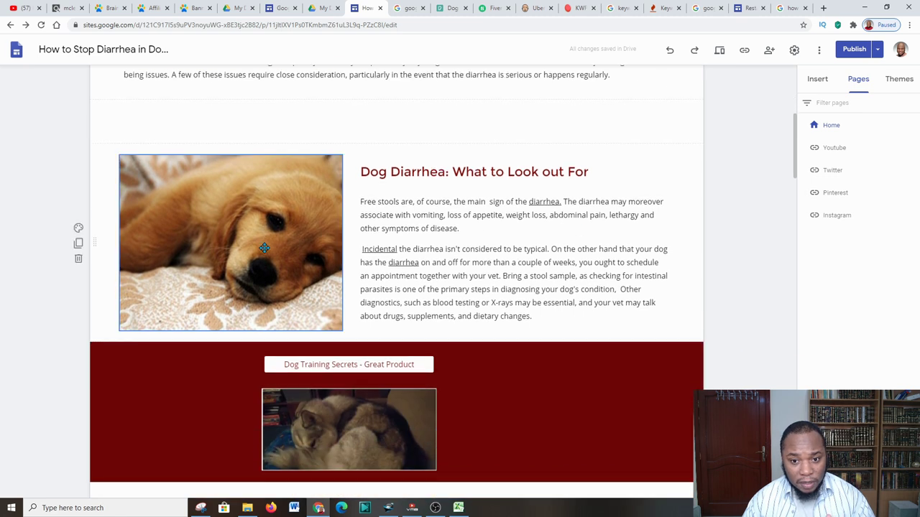
scroll(338, 281, up, 1)
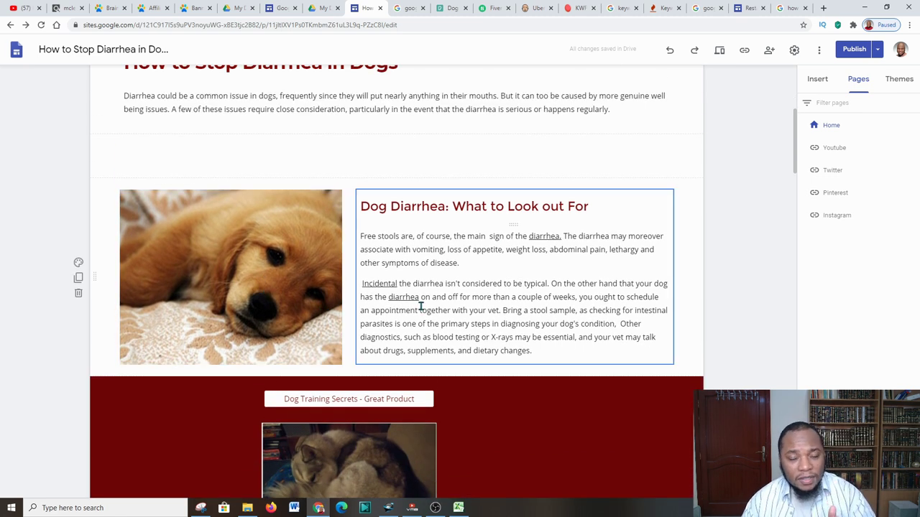
scroll(420, 305, down, 2)
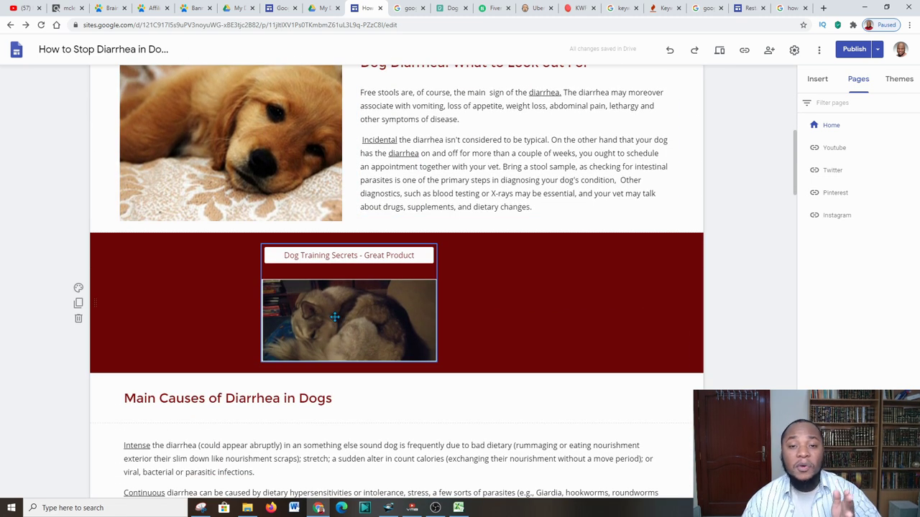
scroll(358, 283, up, 4)
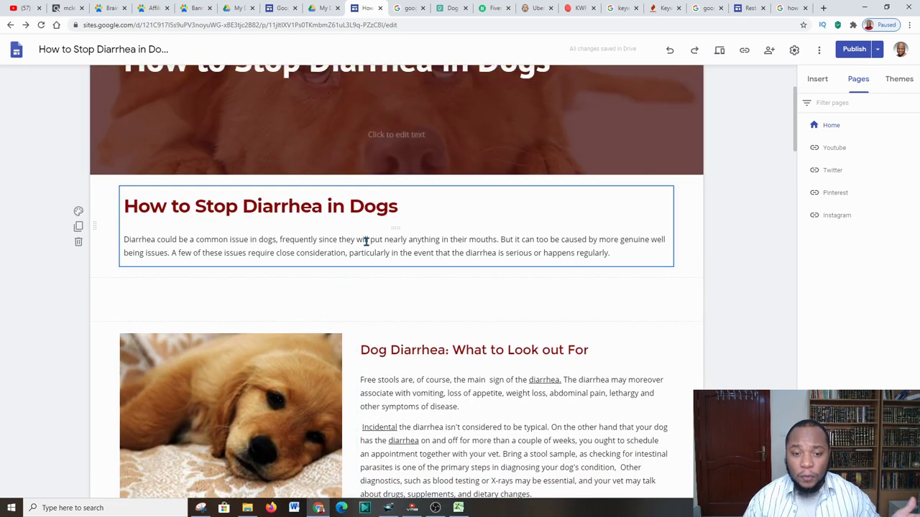
scroll(367, 241, down, 1)
scroll(359, 241, down, 2)
scroll(360, 240, down, 1)
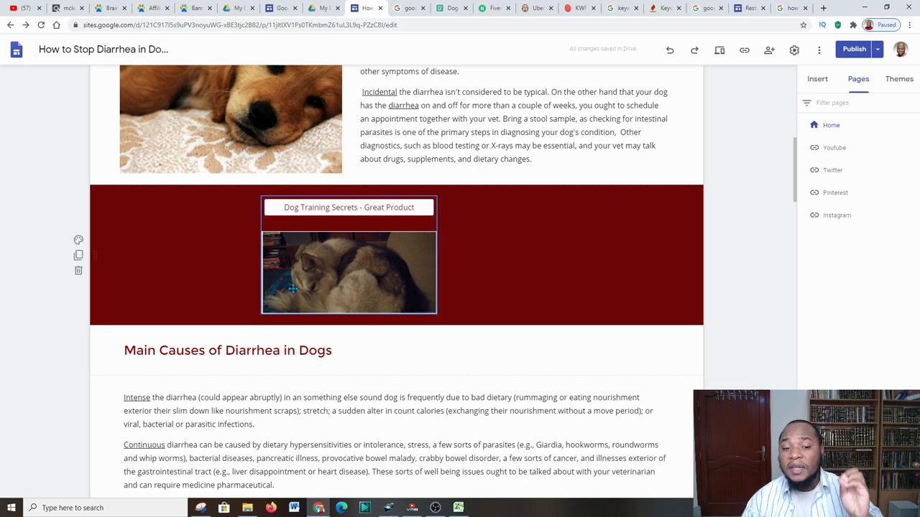
scroll(358, 262, up, 2)
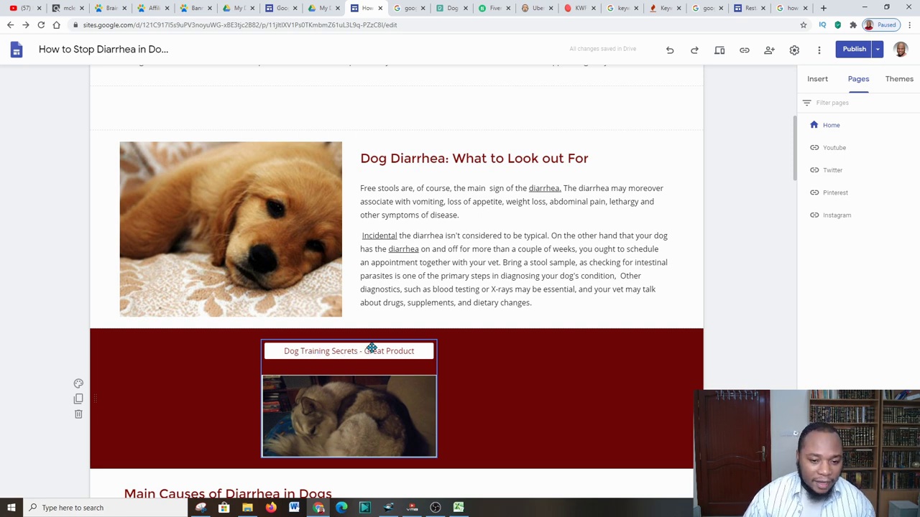
scroll(470, 395, down, 2)
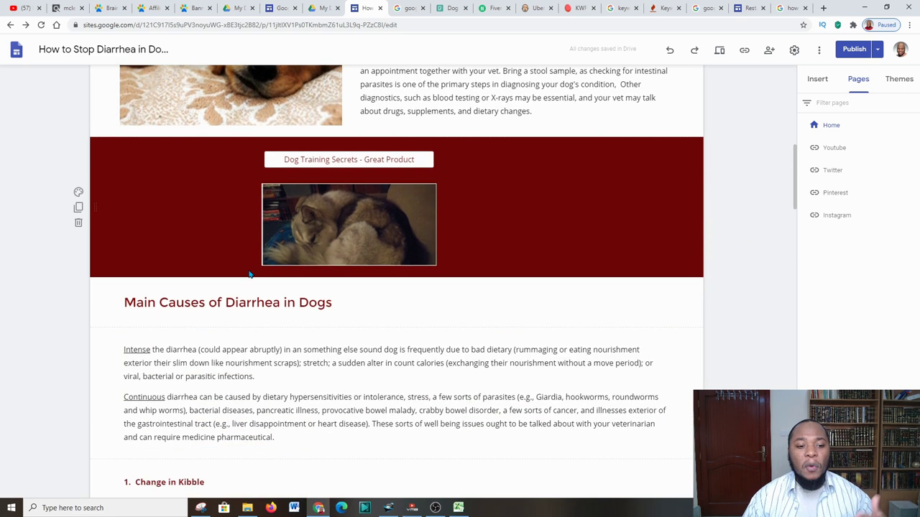
- Review the article's diarrhea causes and check the link behind the "How To Fix Any Bad Dog Behavior" heading
scroll(216, 263, down, 2)
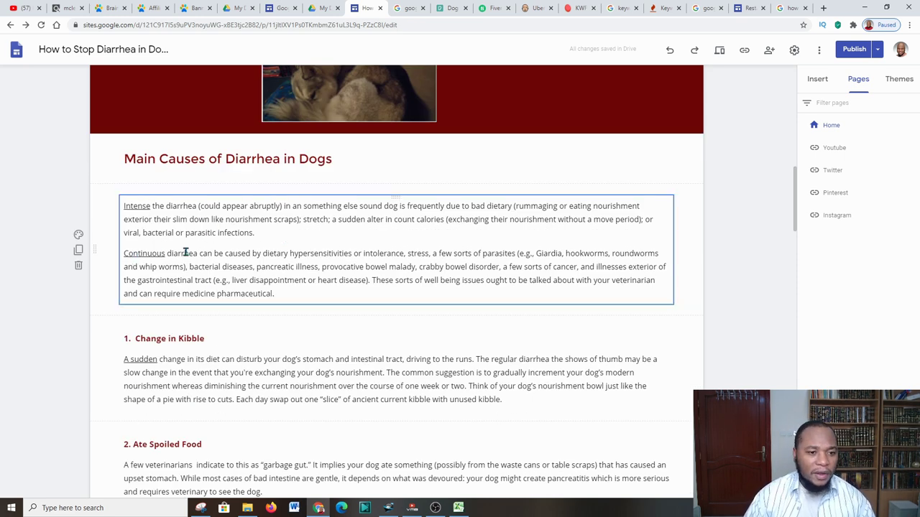
scroll(198, 266, down, 4)
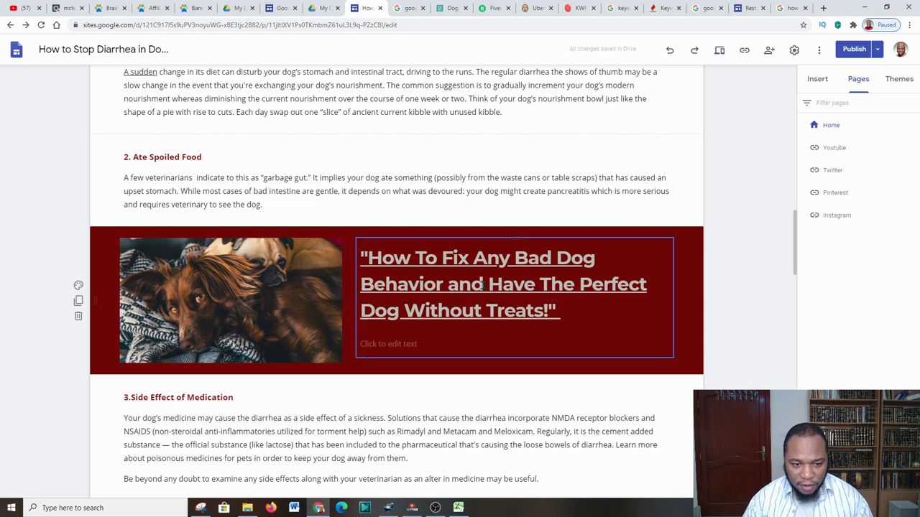
click(409, 285)
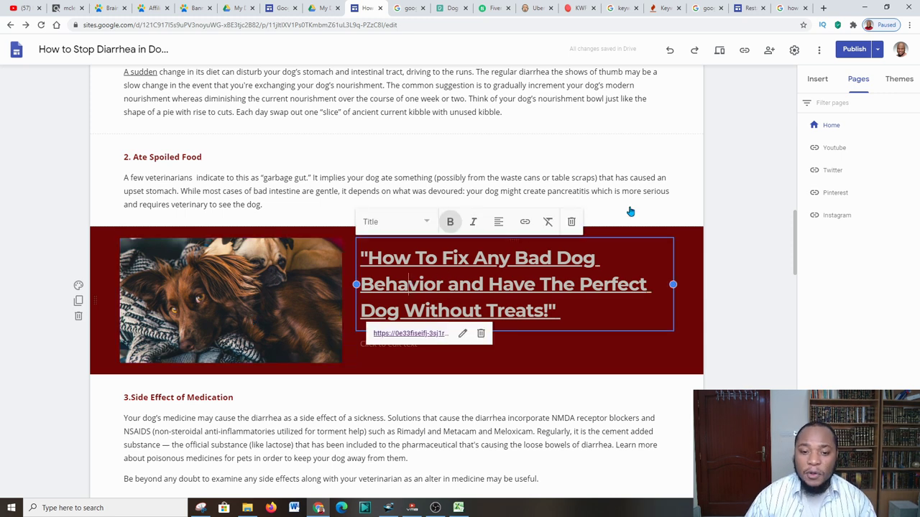
click(727, 164)
scroll(481, 244, up, 4)
scroll(577, 304, up, 6)
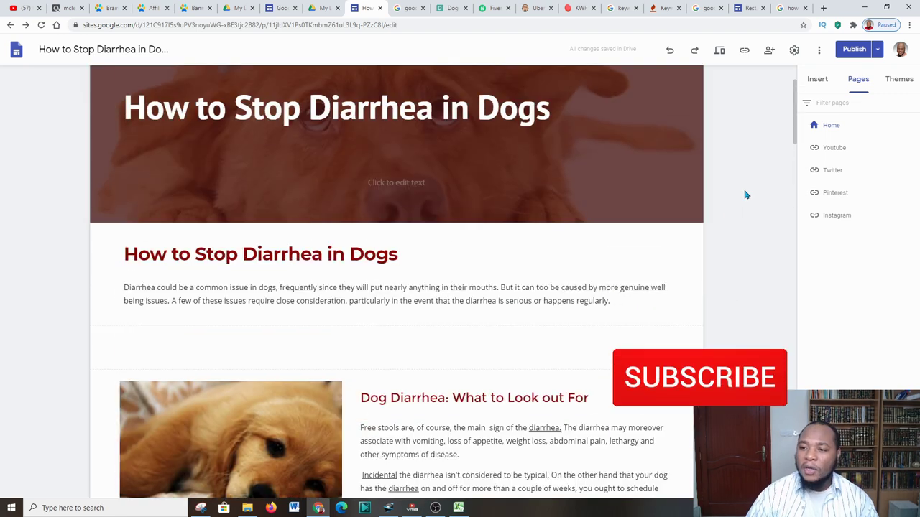
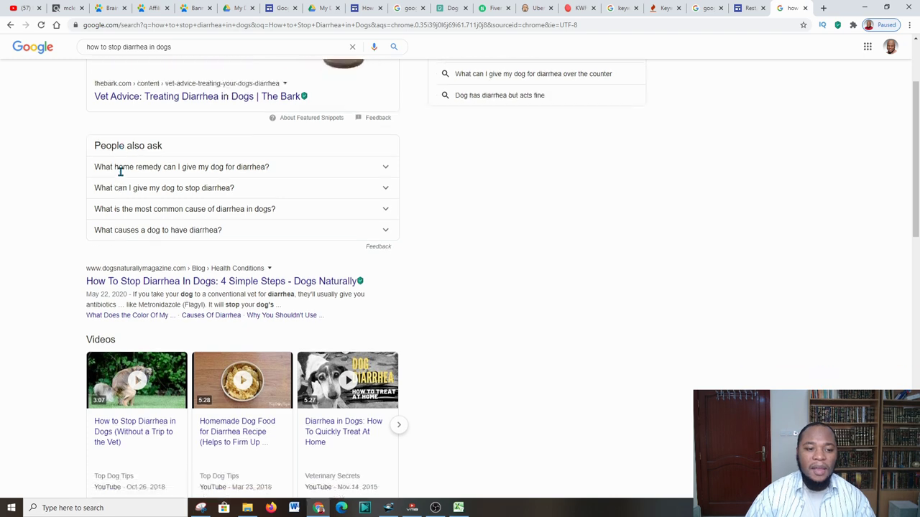
- Open the akc.org and petmd.com dog diarrhea articles from the Google results in separate tabs
scroll(132, 183, down, 3)
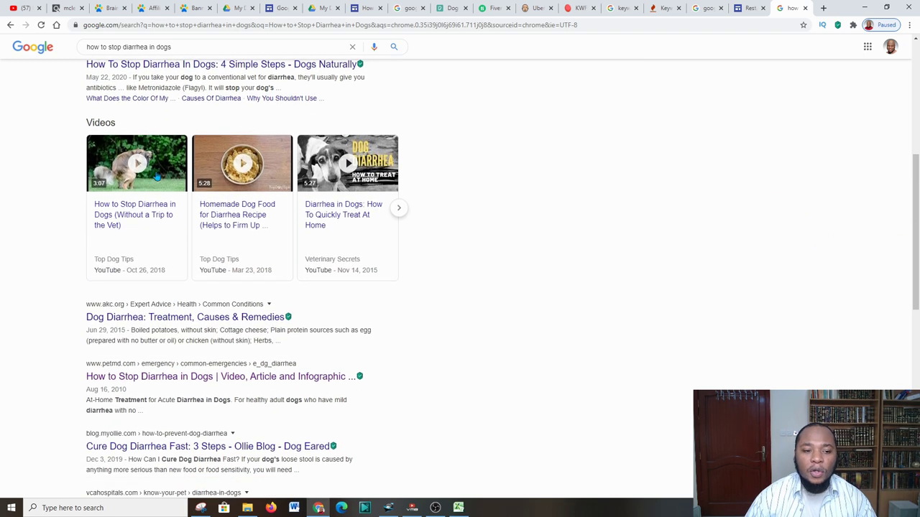
right_click(137, 223)
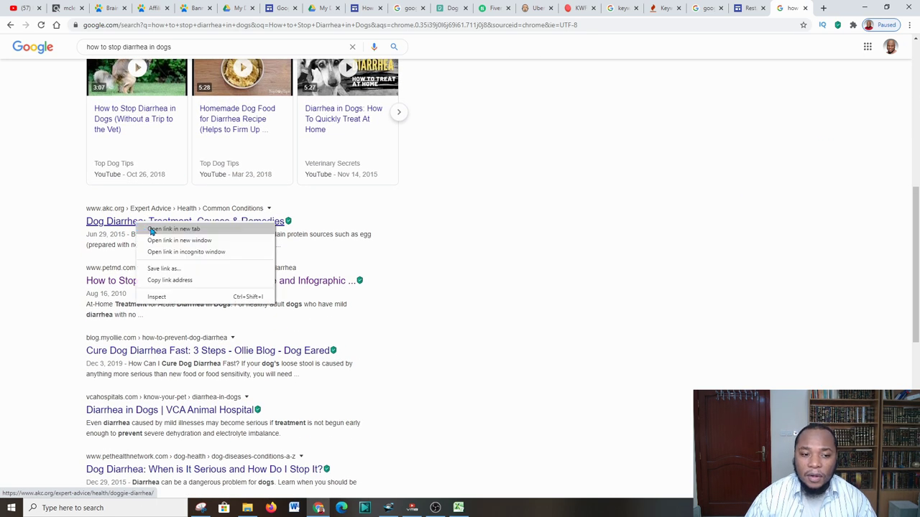
click(173, 228)
click(776, 8)
click(750, 8)
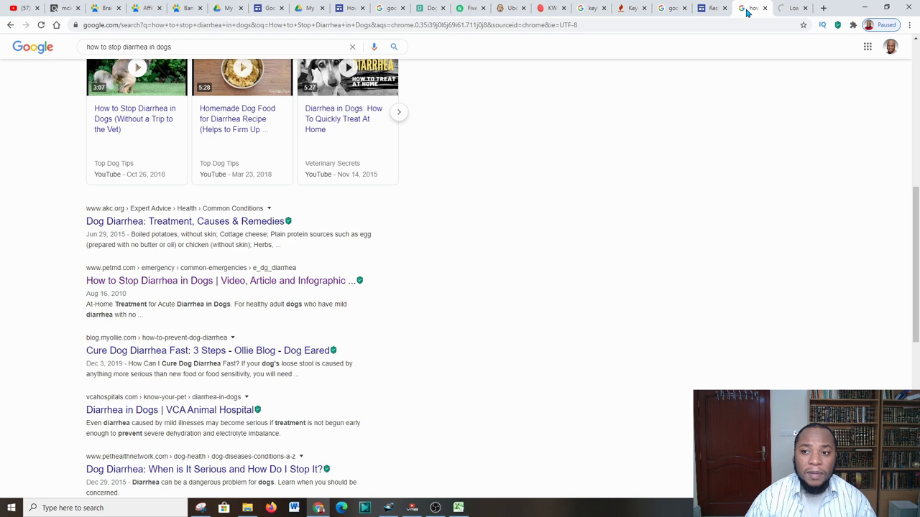
right_click(158, 281)
click(180, 285)
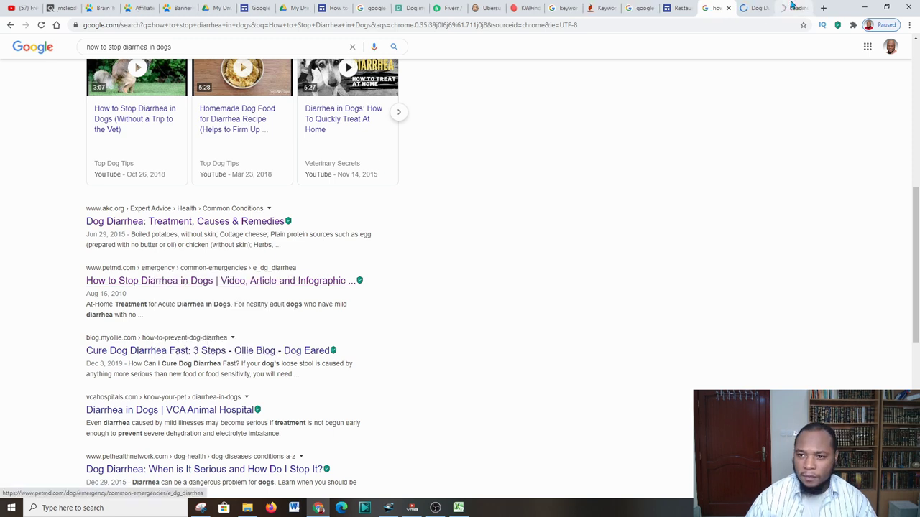
- Look over the Google results for stopping dog diarrhea and the AKC article "A Survival Guide for Dog Diarrhea"
click(756, 8)
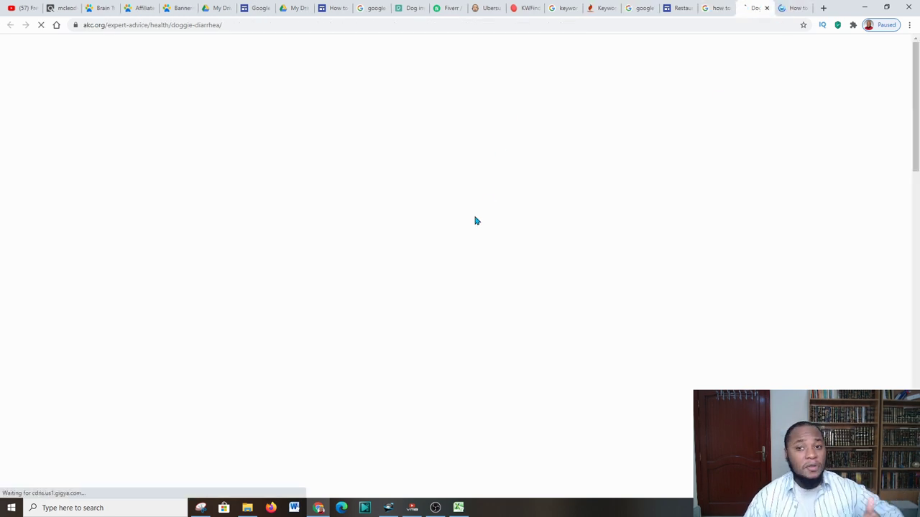
click(733, 10)
scroll(489, 283, up, 5)
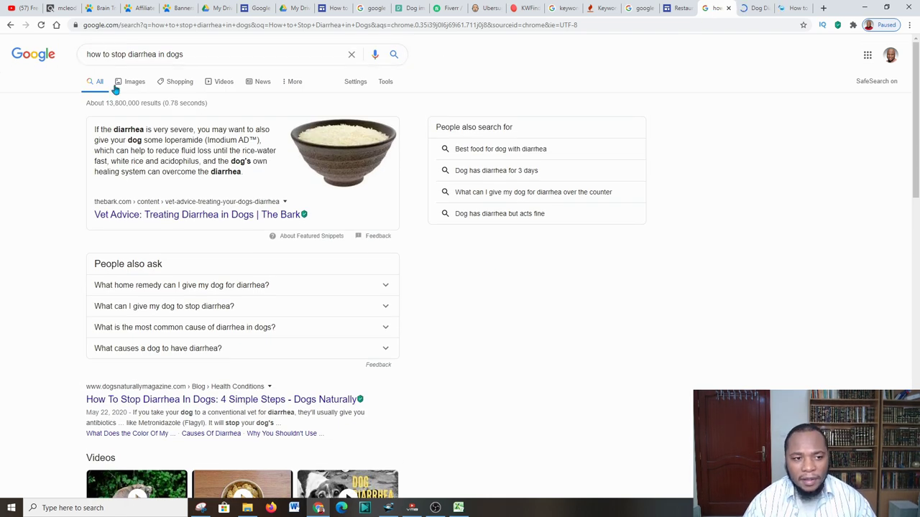
scroll(115, 215, down, 1)
scroll(180, 204, down, 4)
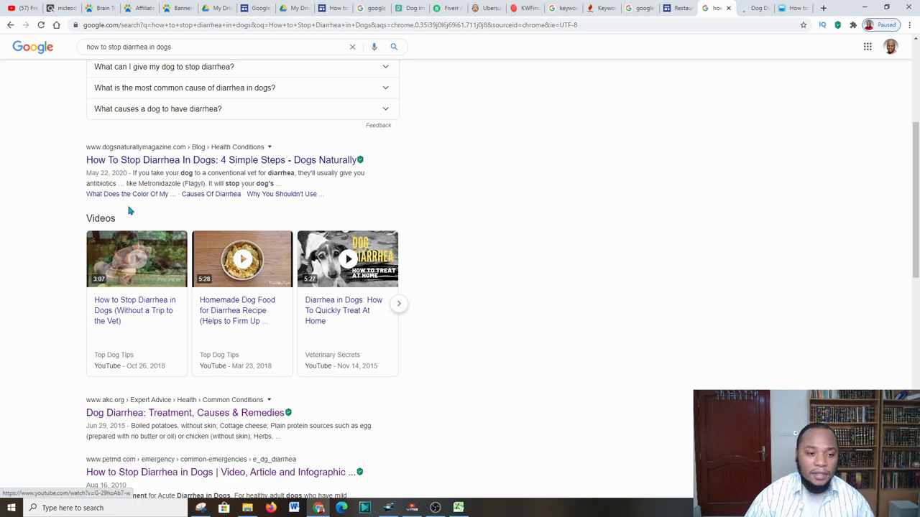
scroll(128, 209, down, 4)
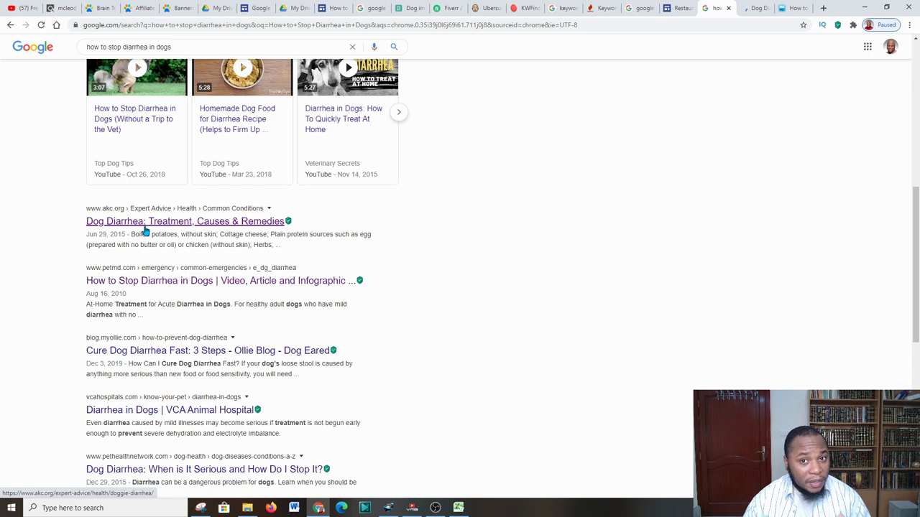
click(753, 8)
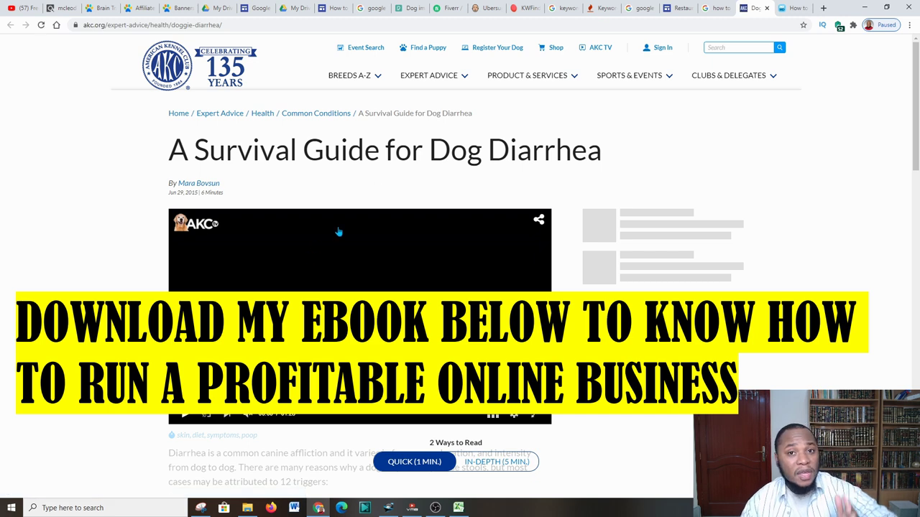
scroll(329, 191, down, 1)
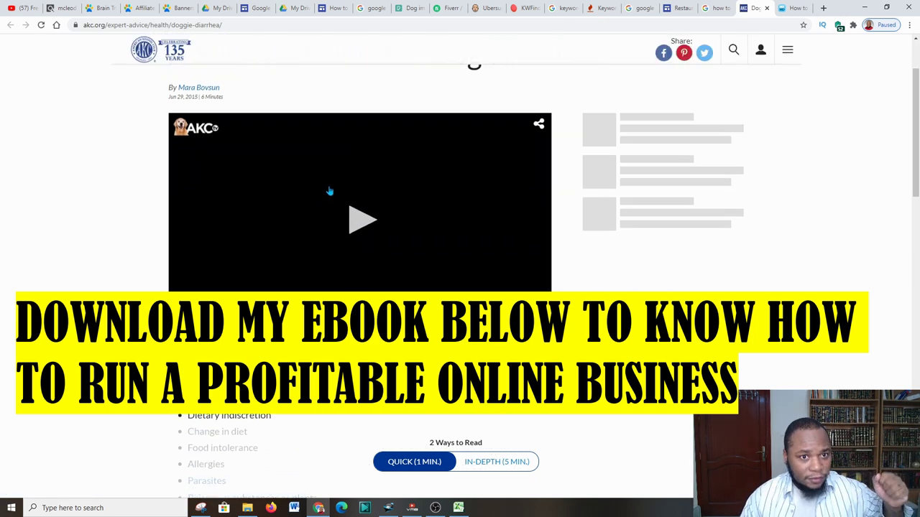
scroll(329, 191, up, 1)
- Review the Brain Training for Dogs sales page up to its main headline and switch to the vendor's affiliate resources page
click(138, 10)
click(102, 10)
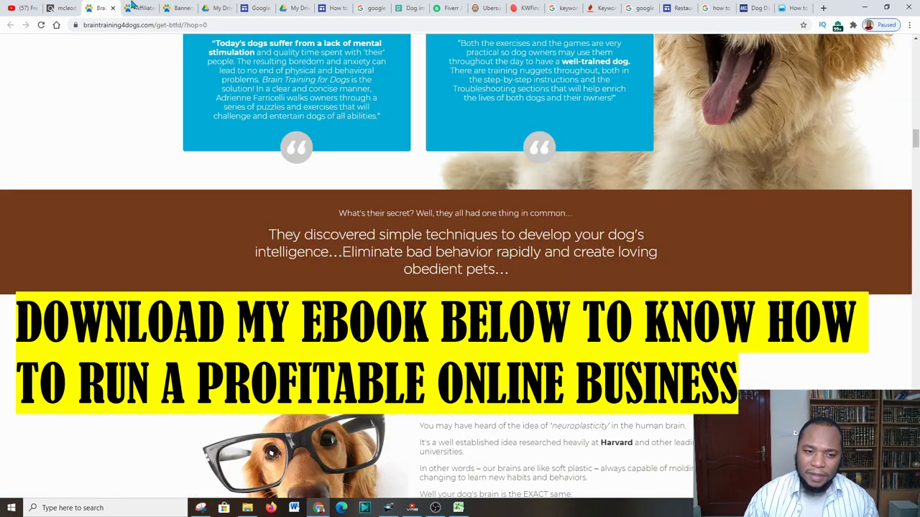
click(142, 7)
click(100, 8)
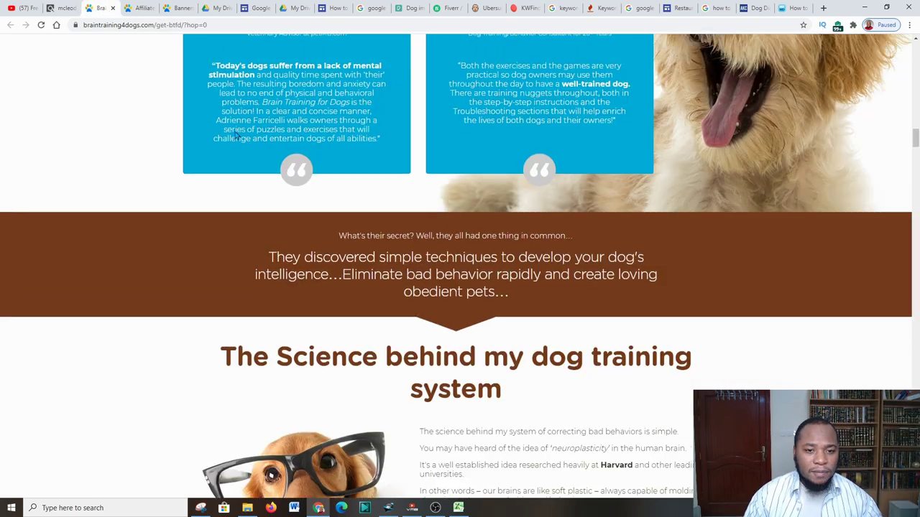
scroll(450, 210, down, 5)
scroll(450, 210, up, 20)
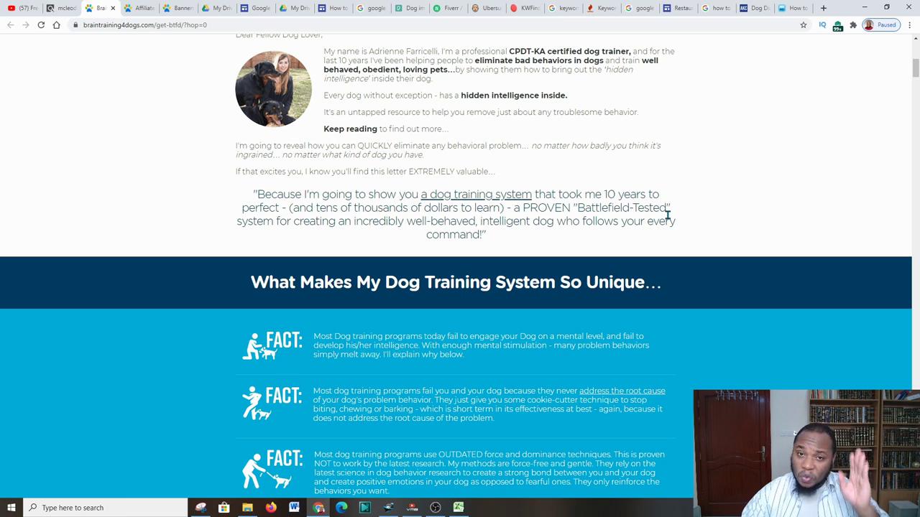
scroll(571, 179, up, 6)
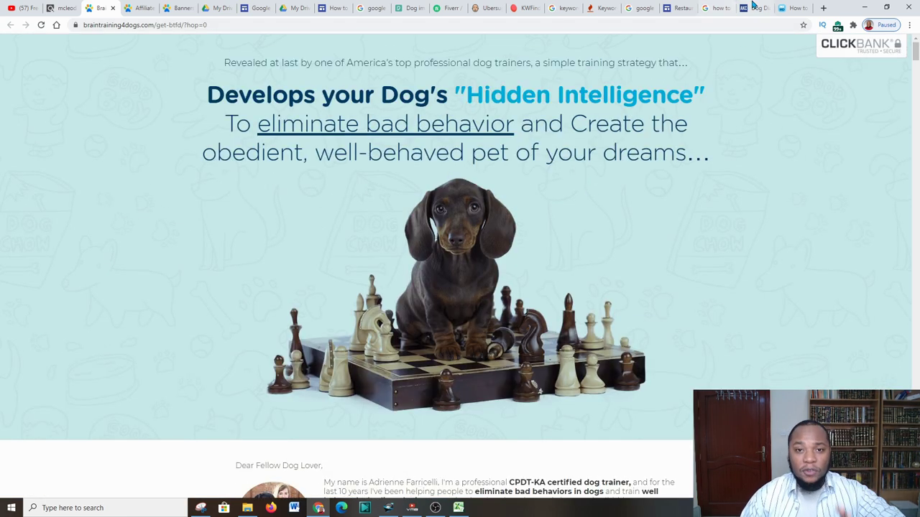
click(141, 8)
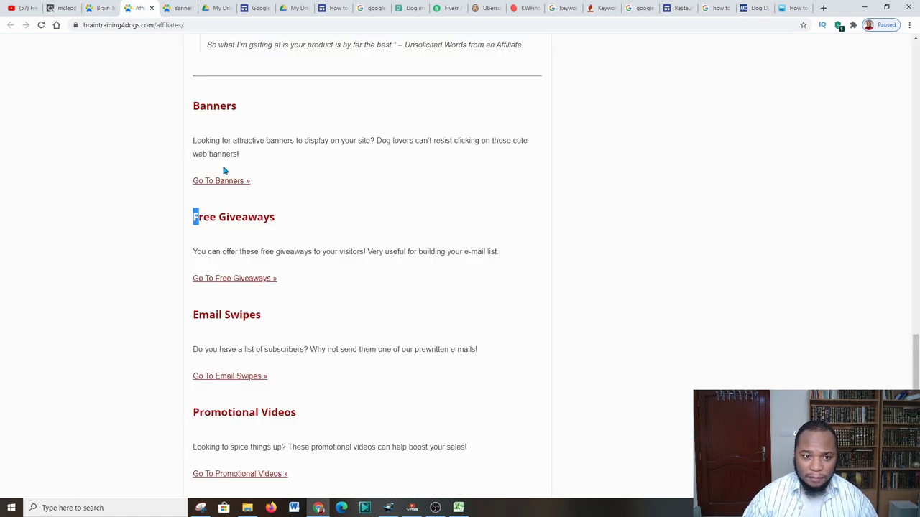
- Look back over the vendor's affiliate resources page and read the petmd.com article's sections on diarrhea causes and immediate care
scroll(291, 201, up, 12)
scroll(295, 207, up, 15)
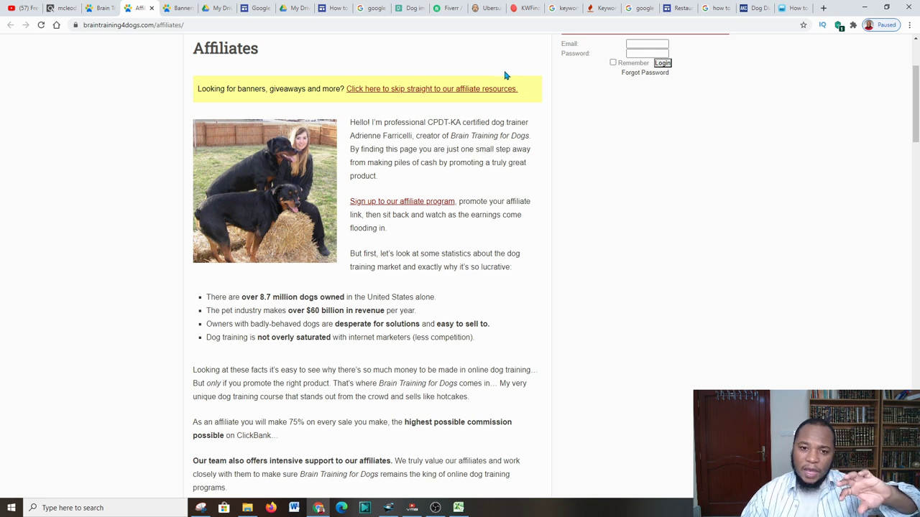
click(790, 8)
scroll(281, 220, down, 6)
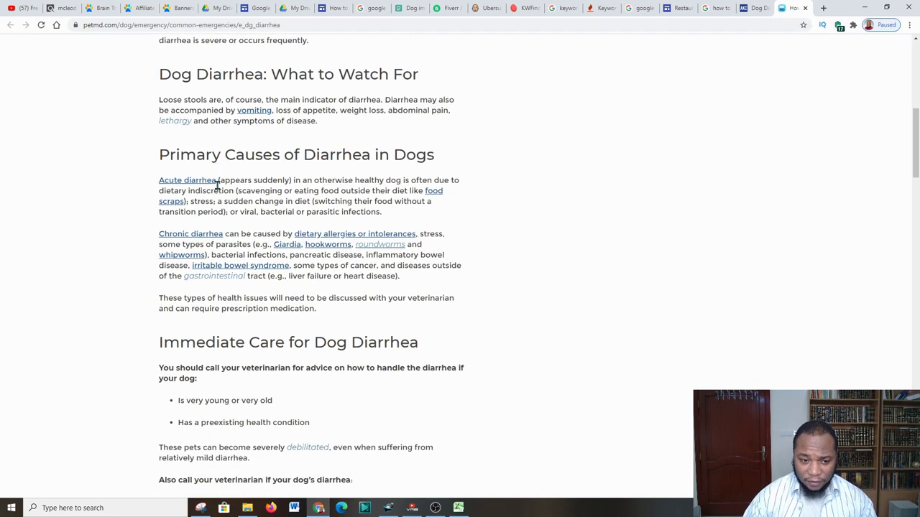
scroll(252, 177, down, 1)
scroll(295, 179, down, 3)
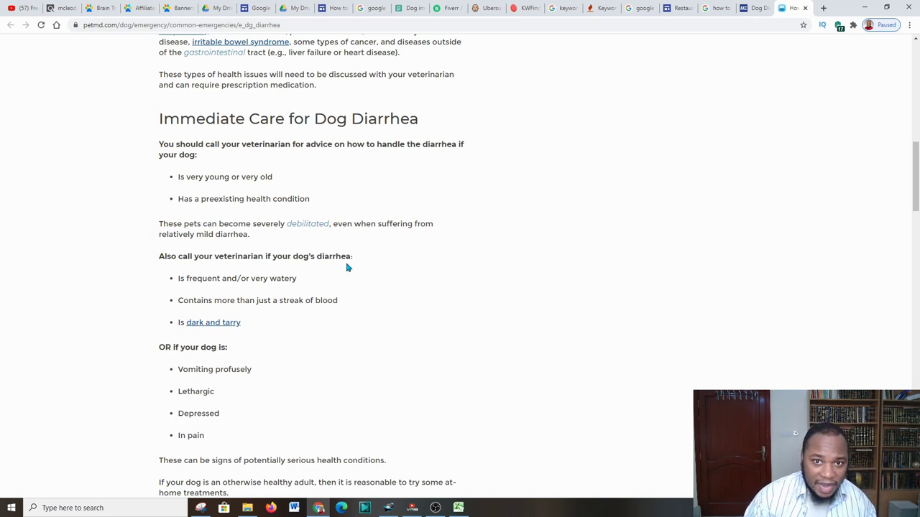
- Compare the "Dog Diarrhea: What to Look out For" section of the Google Sites draft with the petmd.com article
click(260, 8)
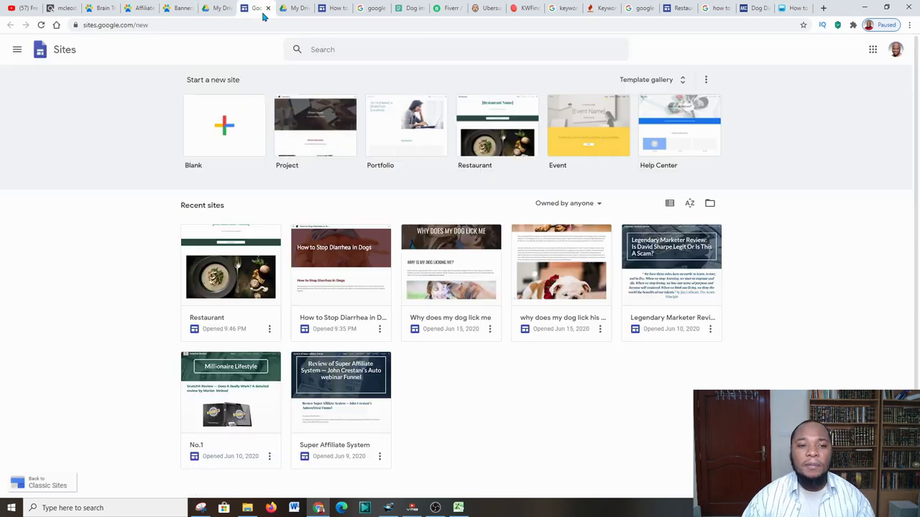
click(334, 8)
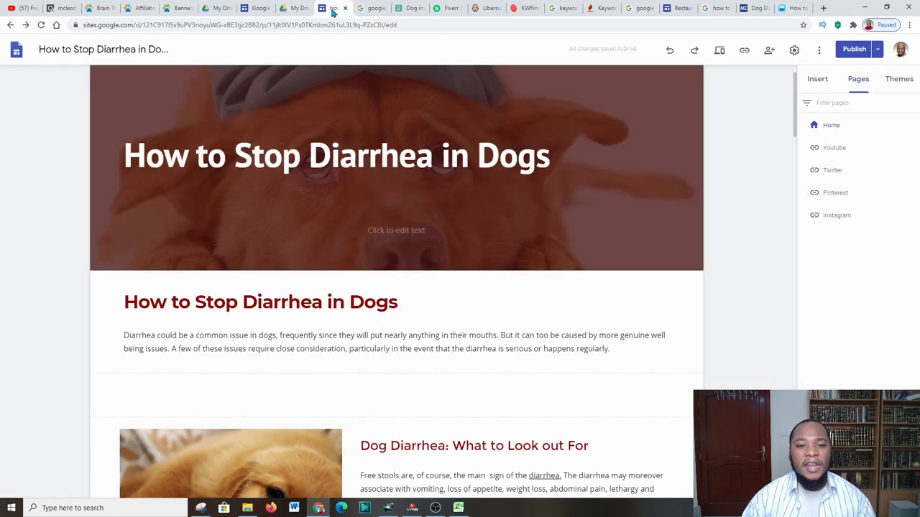
scroll(373, 271, down, 3)
scroll(338, 266, down, 2)
click(360, 254)
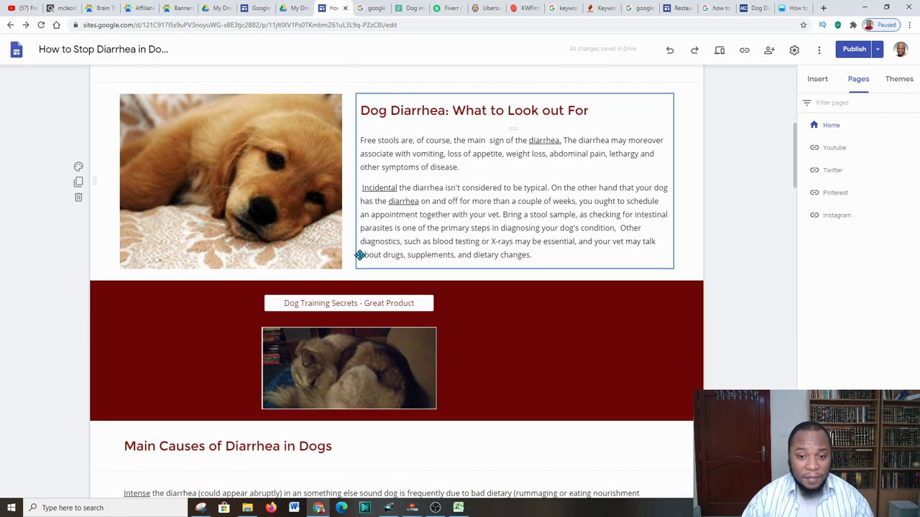
scroll(360, 255, up, 1)
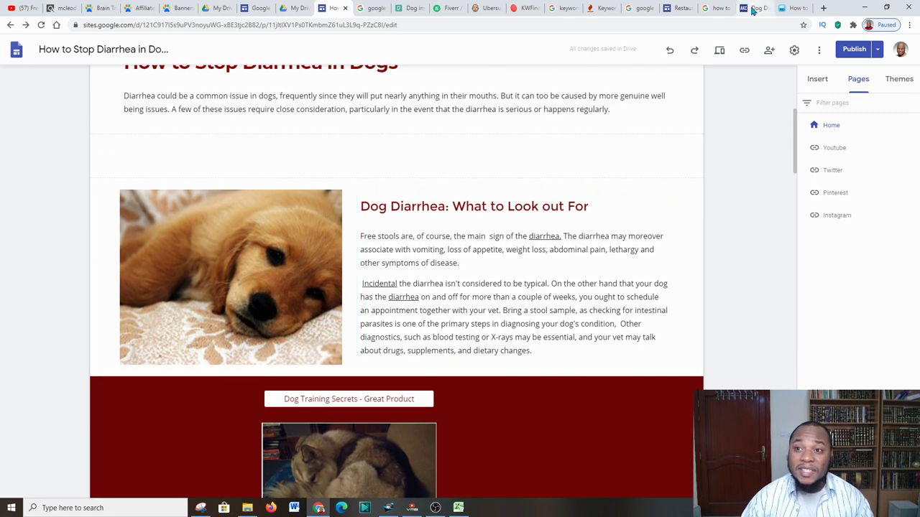
click(794, 8)
scroll(172, 245, down, 1)
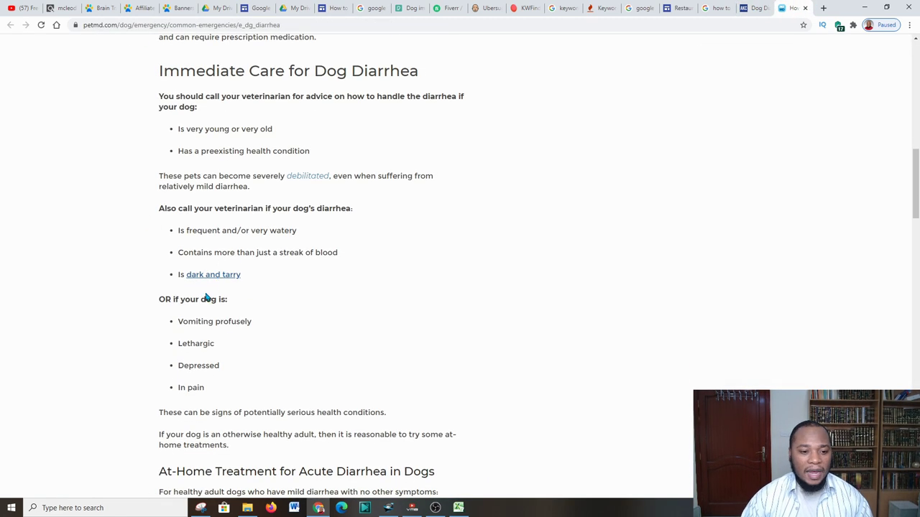
- Browse the Fiverr "wordpress" gigs and their starting prices as an alternative to the Google Sites draft
click(440, 8)
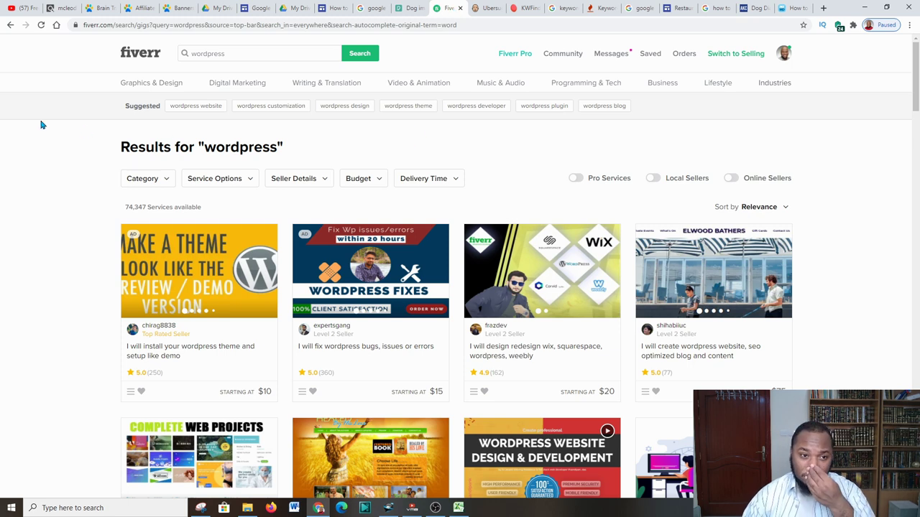
scroll(306, 284, down, 1)
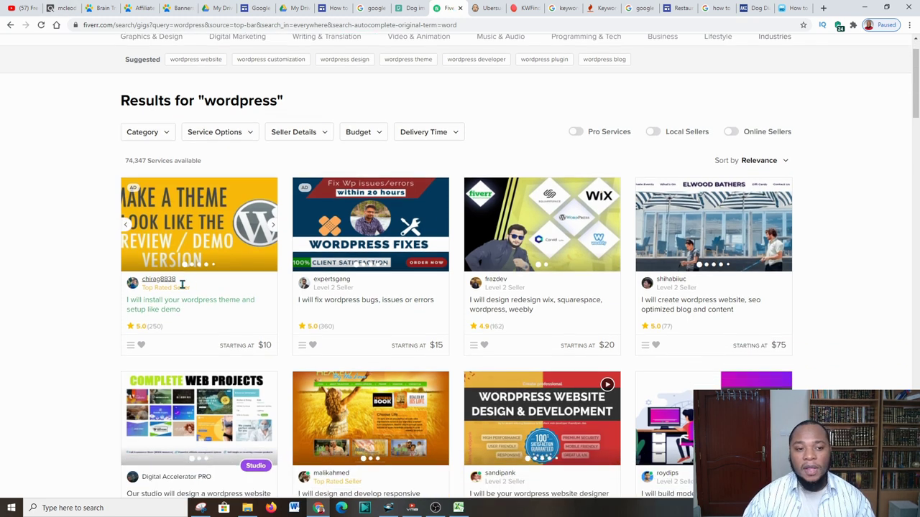
scroll(232, 207, up, 1)
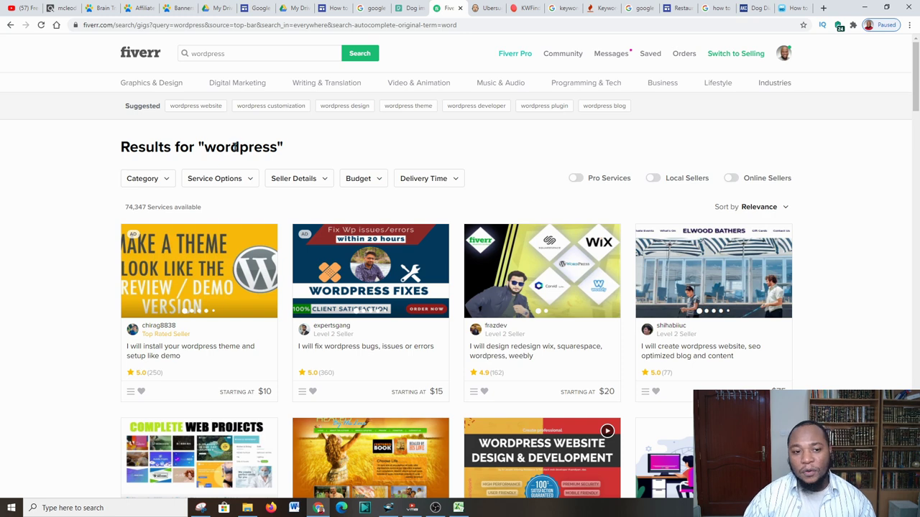
scroll(143, 252, down, 2)
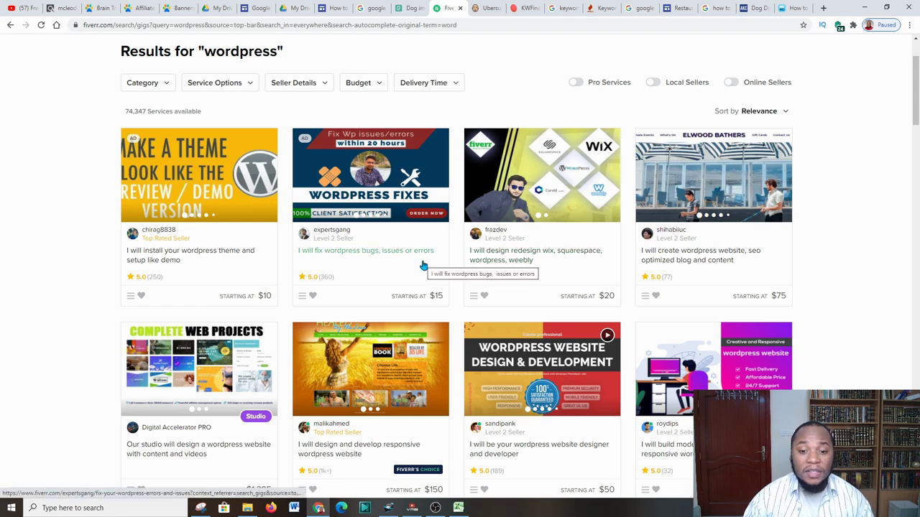
scroll(434, 256, down, 4)
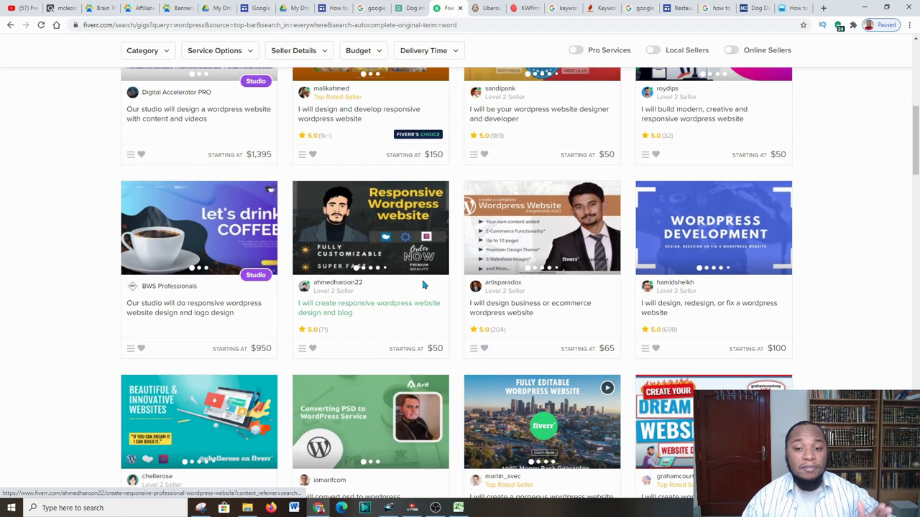
click(332, 14)
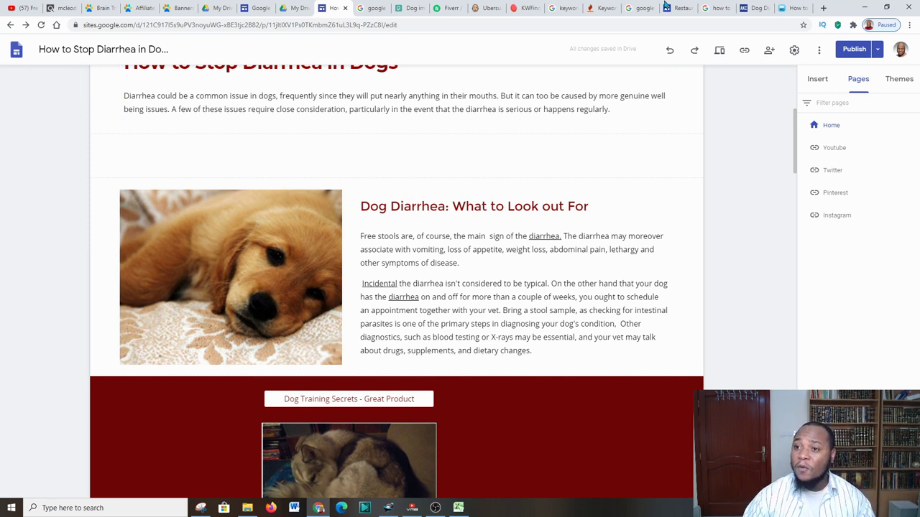
click(450, 10)
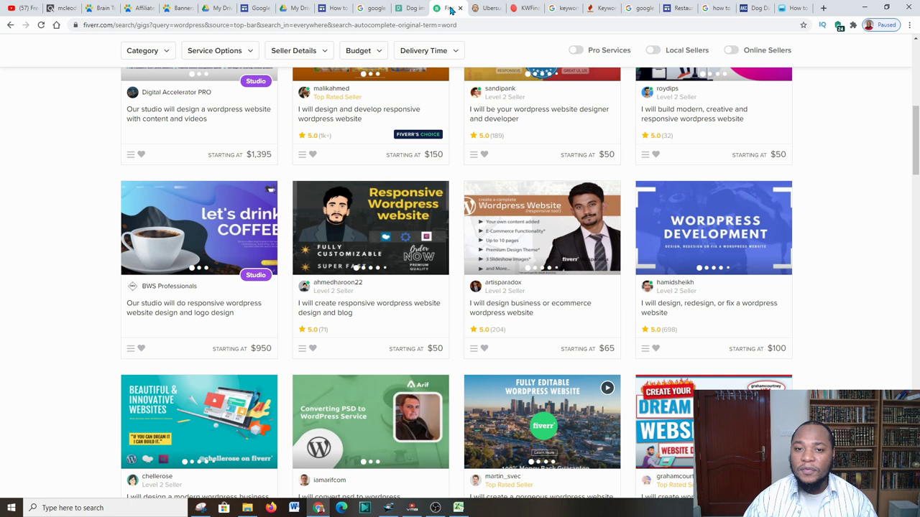
scroll(486, 154, down, 1)
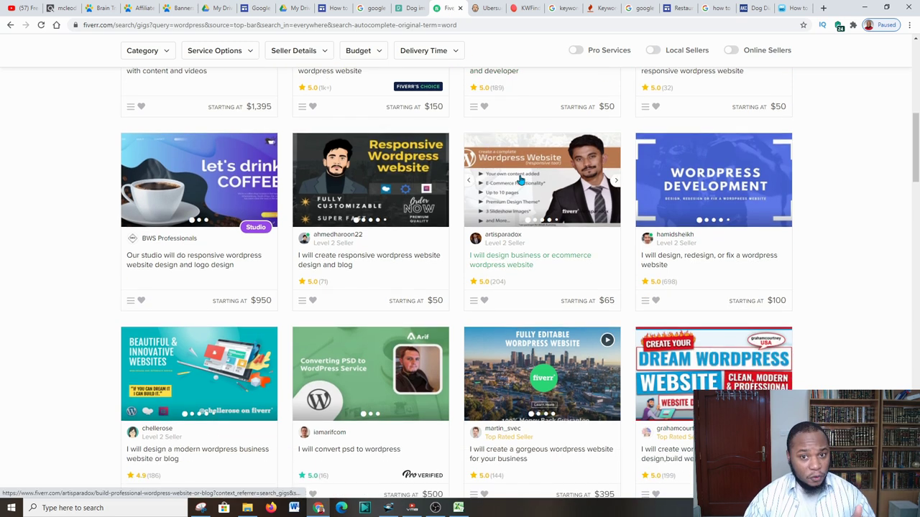
scroll(520, 181, down, 1)
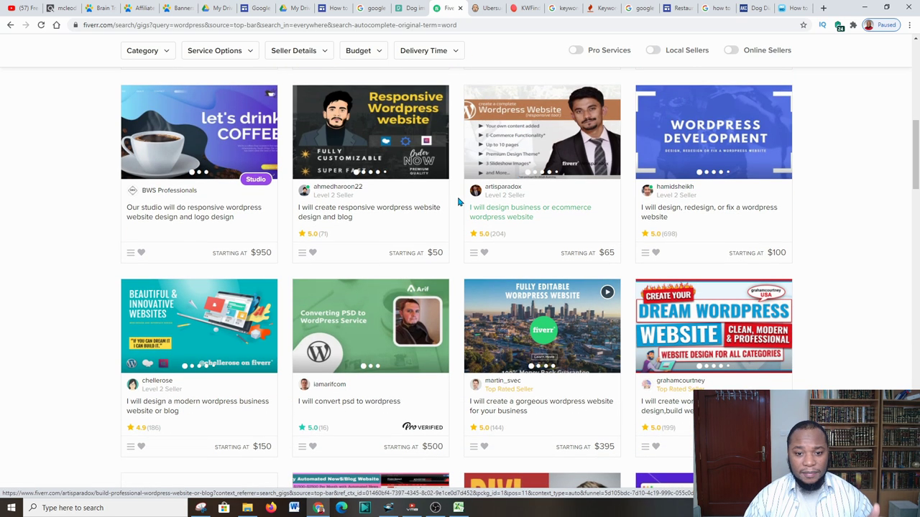
- Check the Google Sites start page and review the draft from its title to the "Main Causes of Diarrhea in Dogs" section
click(260, 10)
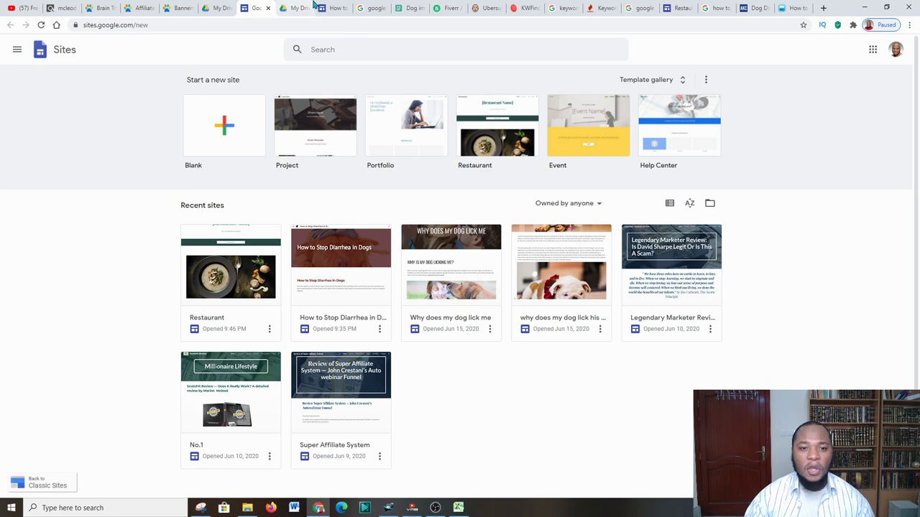
click(335, 10)
scroll(369, 191, down, 2)
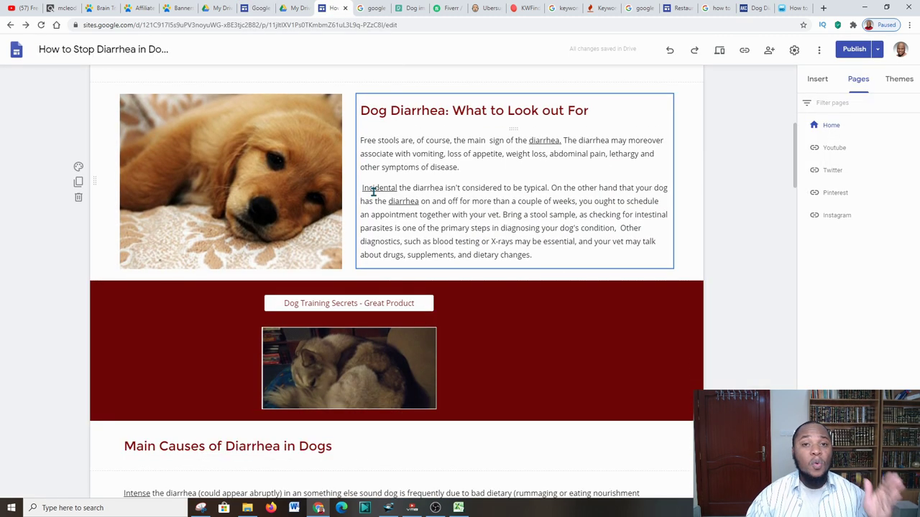
scroll(373, 191, down, 2)
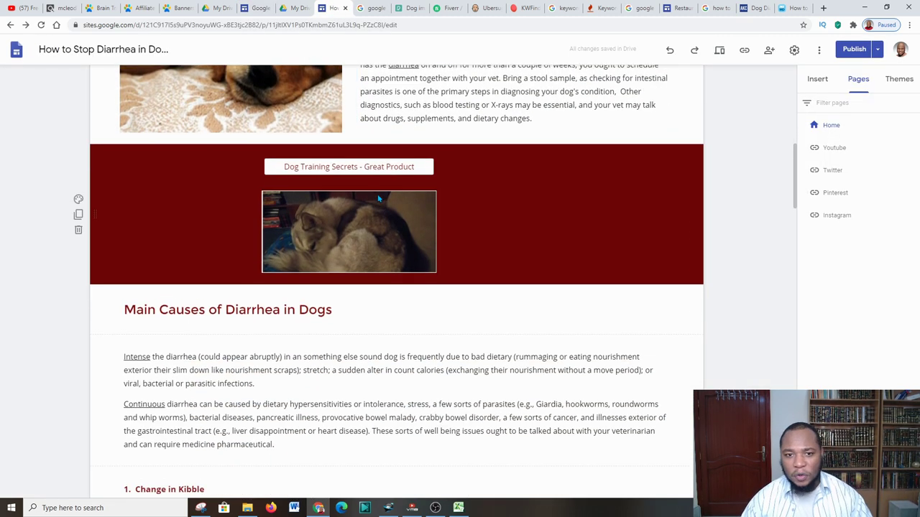
scroll(385, 179, up, 7)
scroll(326, 250, down, 2)
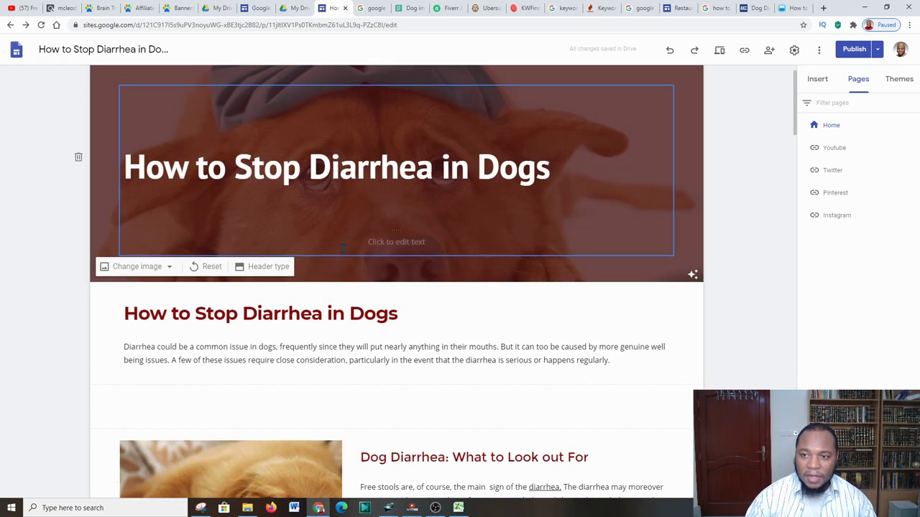
- Check the Google results for "how to stop diarrhea in dogs" and return to the petmd.com article
click(752, 10)
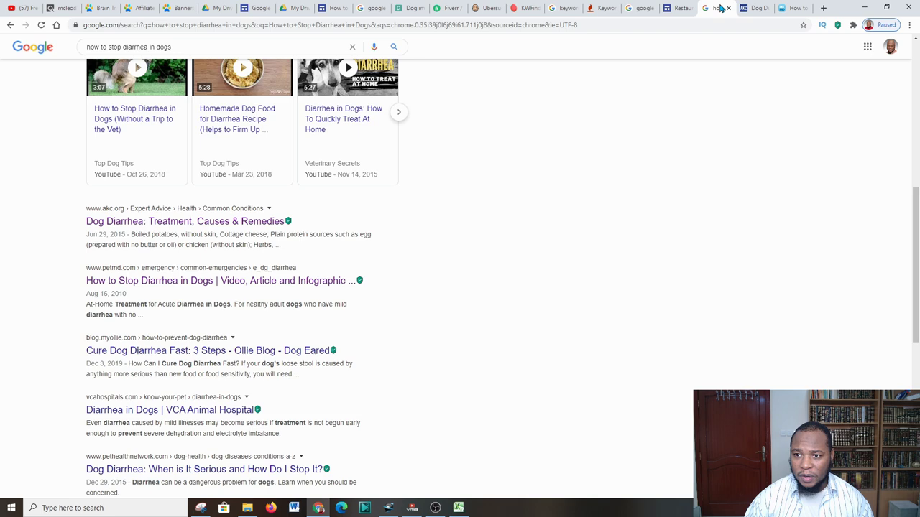
click(716, 8)
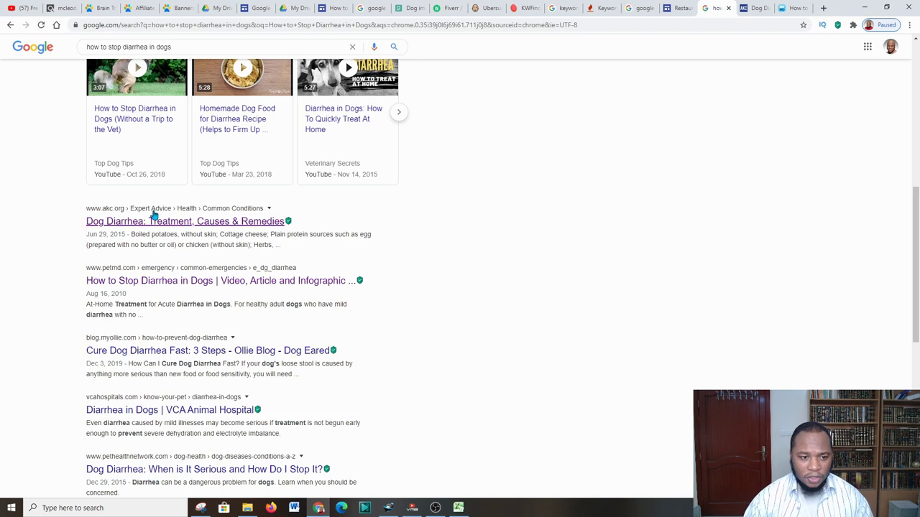
scroll(136, 219, down, 1)
click(794, 8)
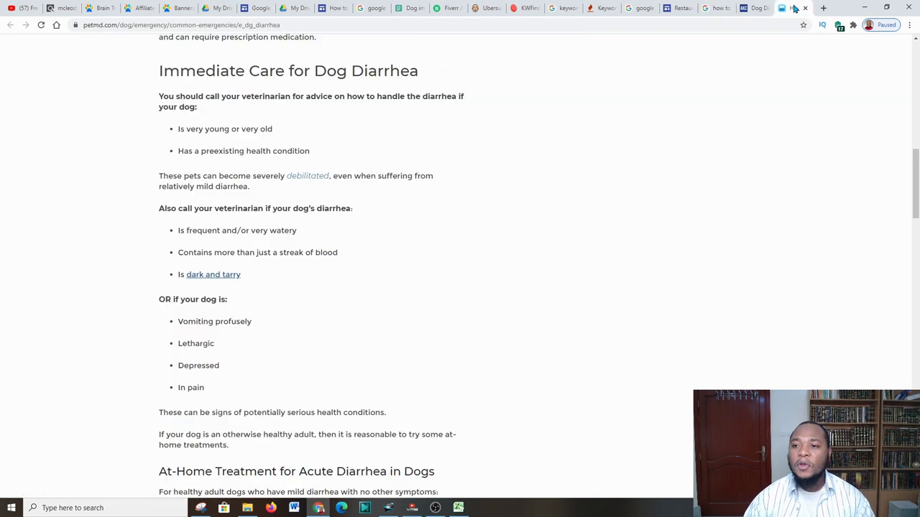
- Review the site draft's introduction, product promotion block and list of causes through "4. Kidney or Liver Disease"
click(340, 8)
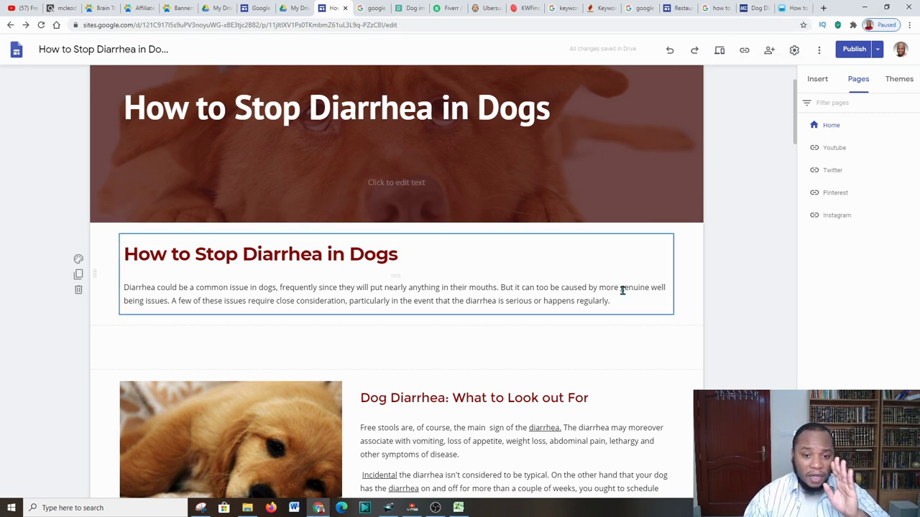
scroll(622, 290, down, 2)
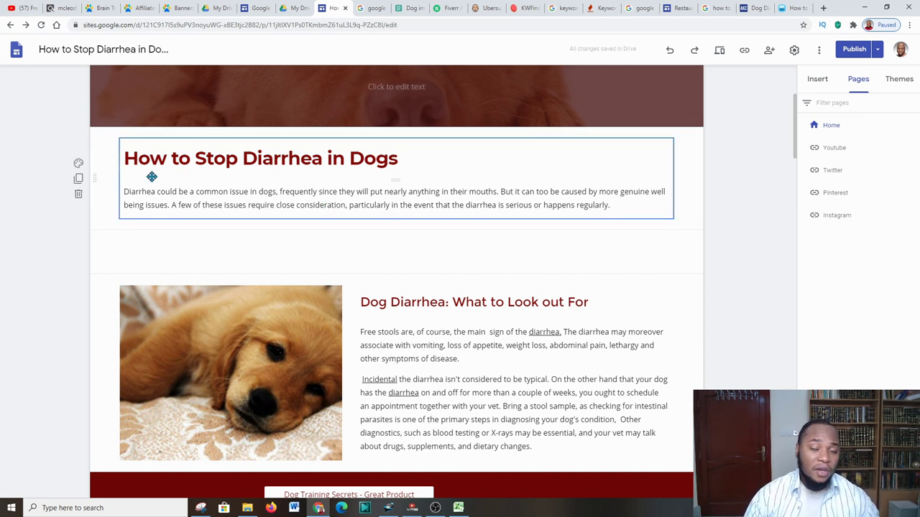
scroll(372, 219, down, 3)
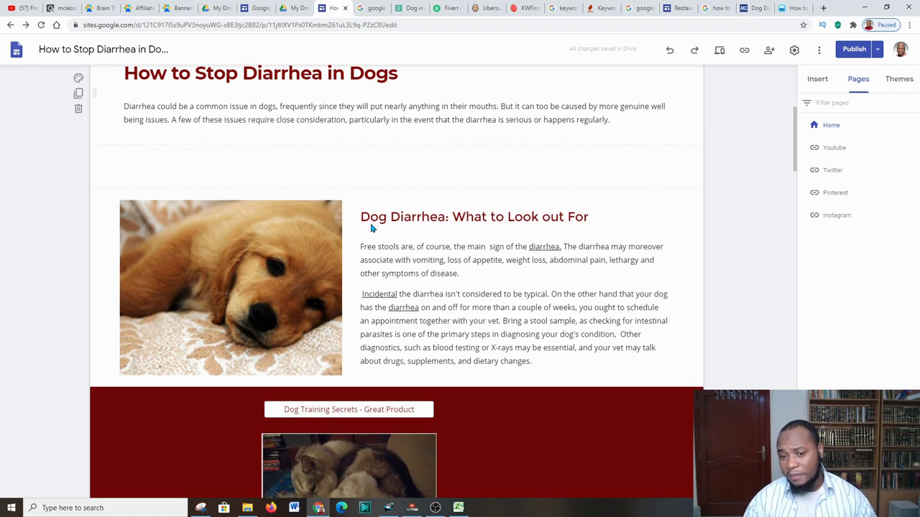
scroll(365, 216, down, 2)
click(355, 180)
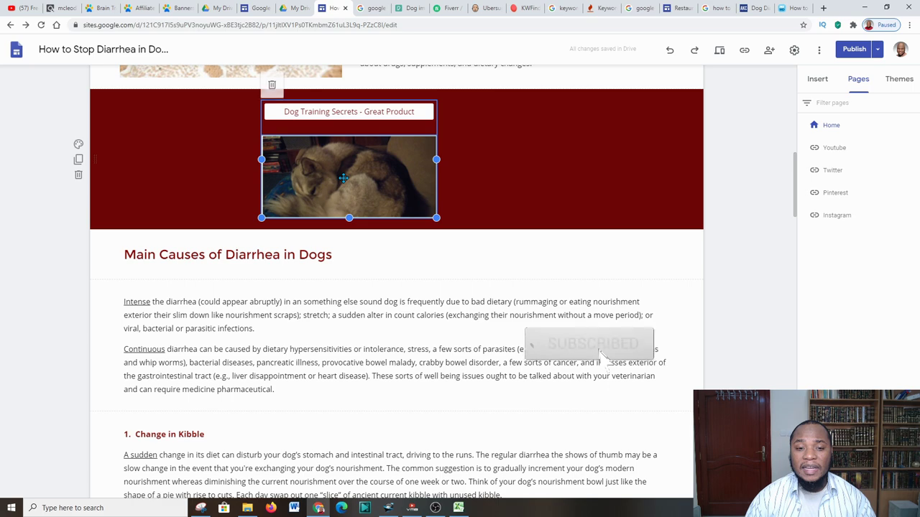
scroll(354, 179, up, 1)
scroll(324, 232, down, 3)
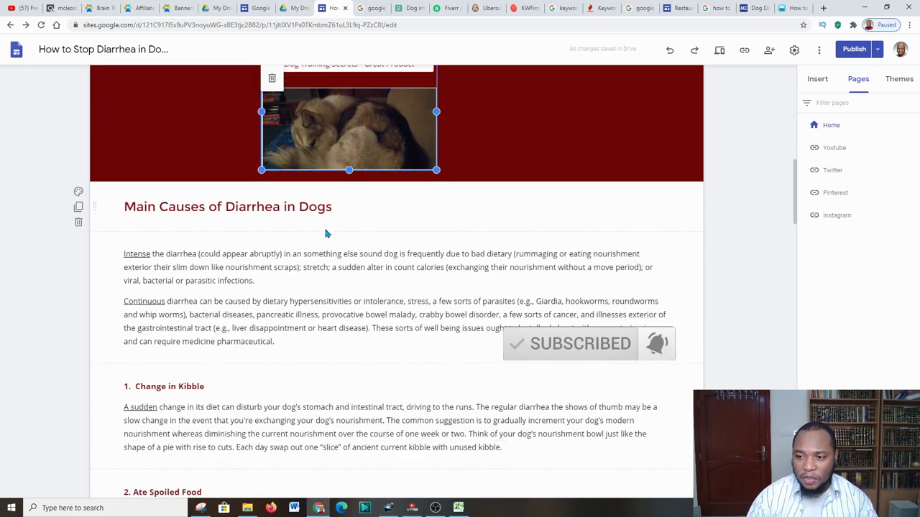
scroll(241, 195, down, 5)
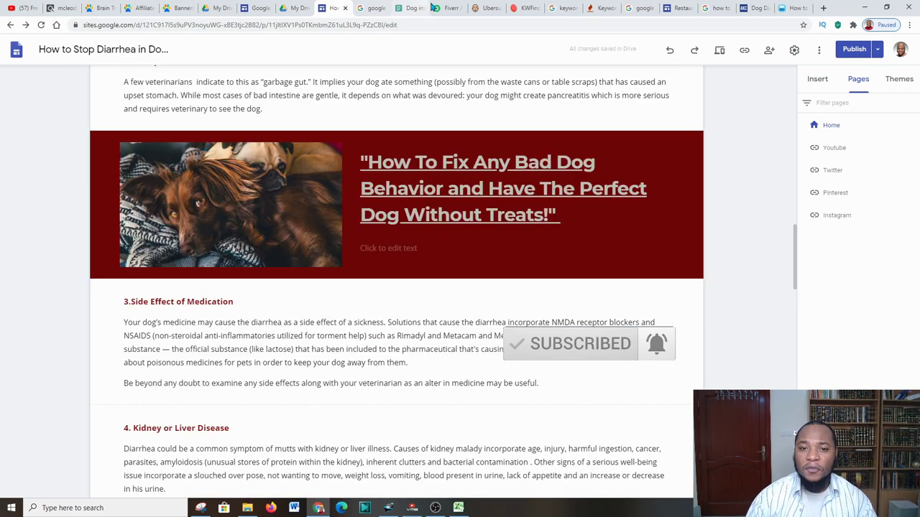
- Look over the Pexels dog images, the vendor's affiliate page and its animated banners with HTML code
click(409, 8)
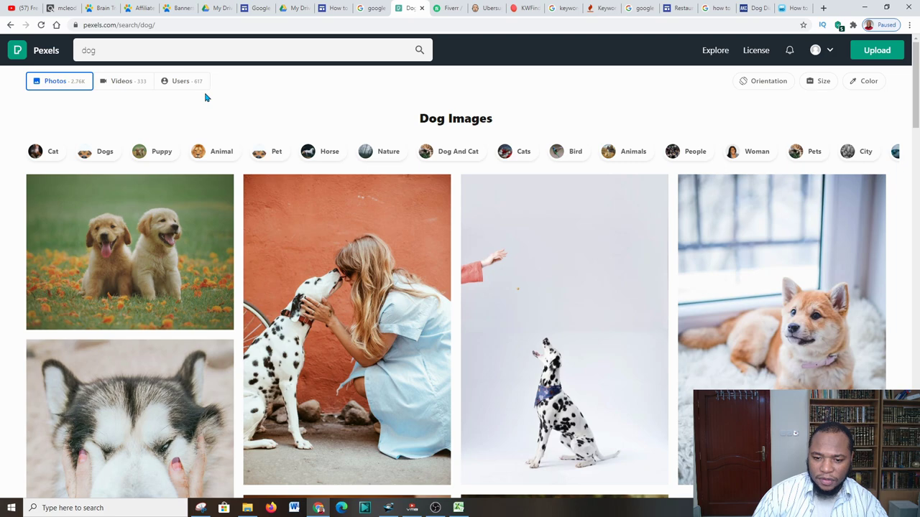
click(134, 8)
scroll(349, 257, down, 13)
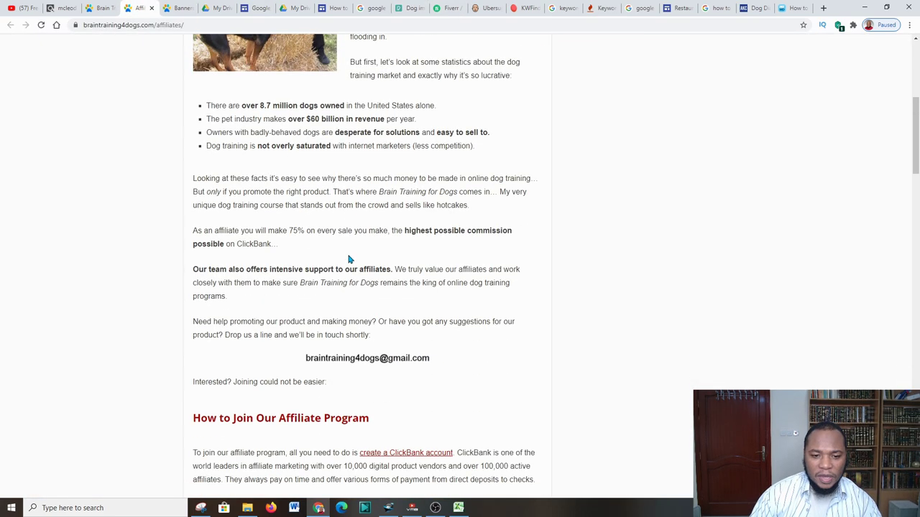
click(197, 8)
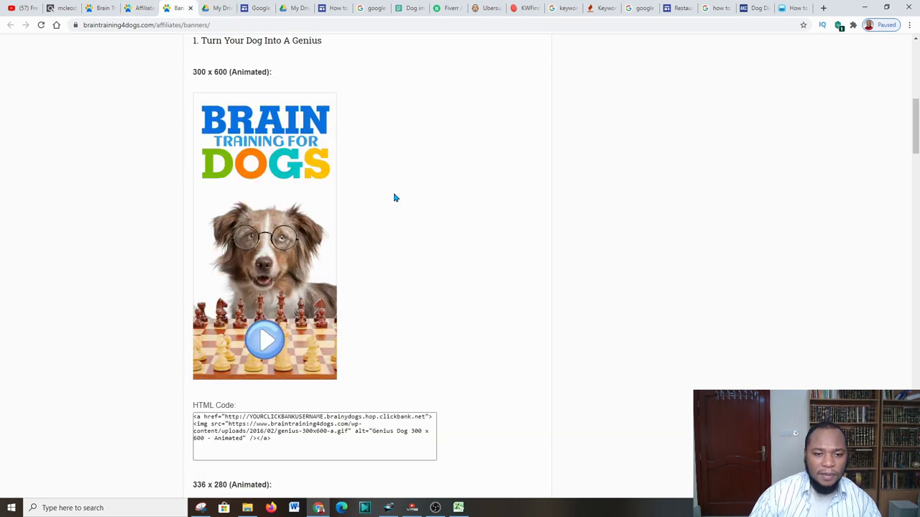
scroll(300, 220, down, 8)
scroll(302, 224, down, 2)
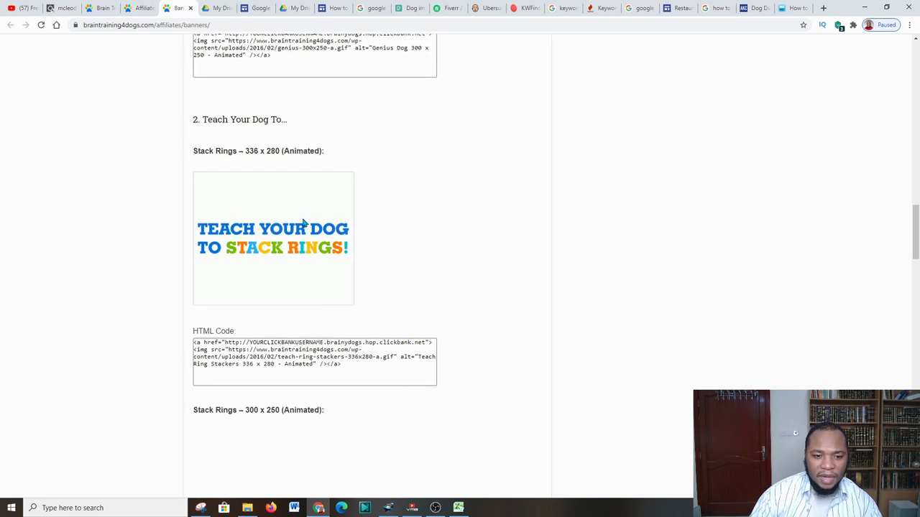
scroll(288, 211, up, 2)
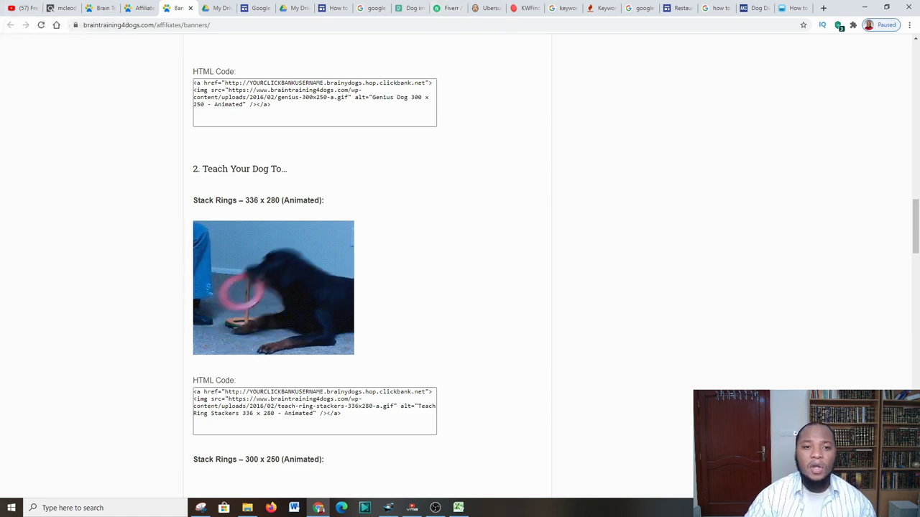
- Return to the site draft and check the links on the dog image and the "How To Fix Any Bad Dog Behavior" headline
click(331, 5)
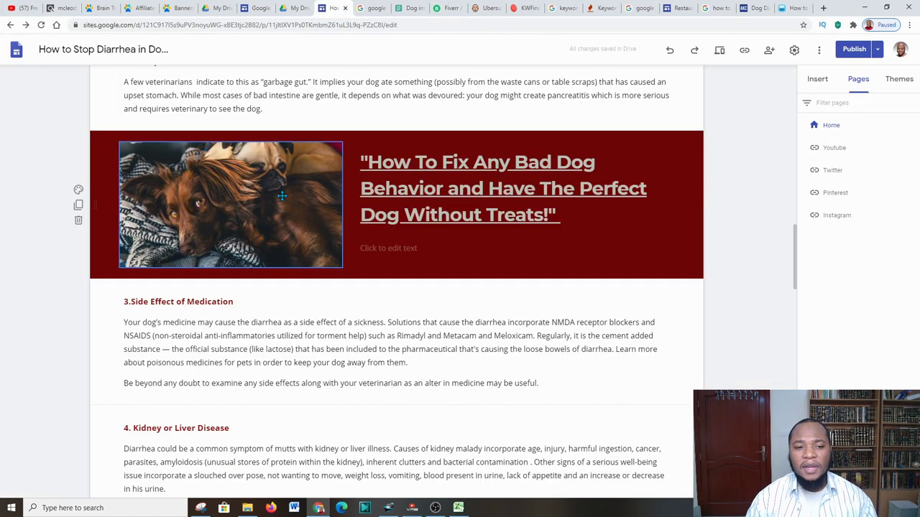
click(219, 197)
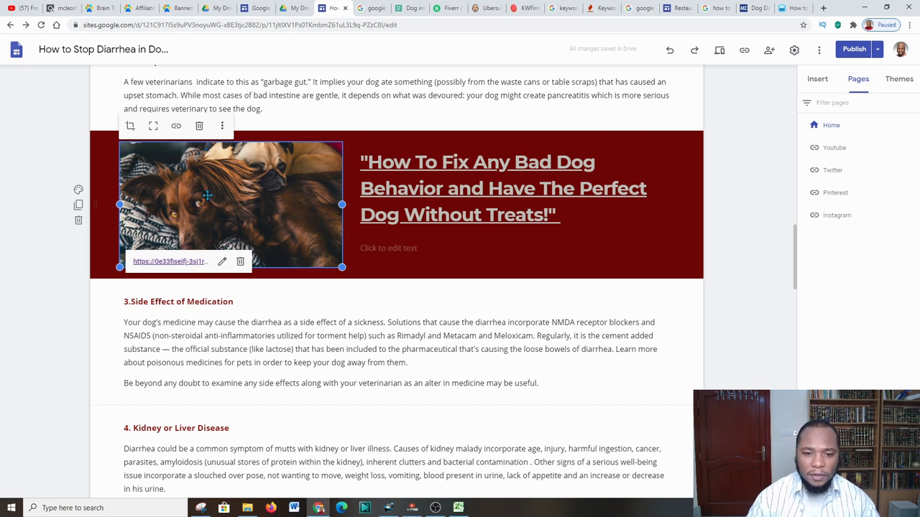
click(379, 193)
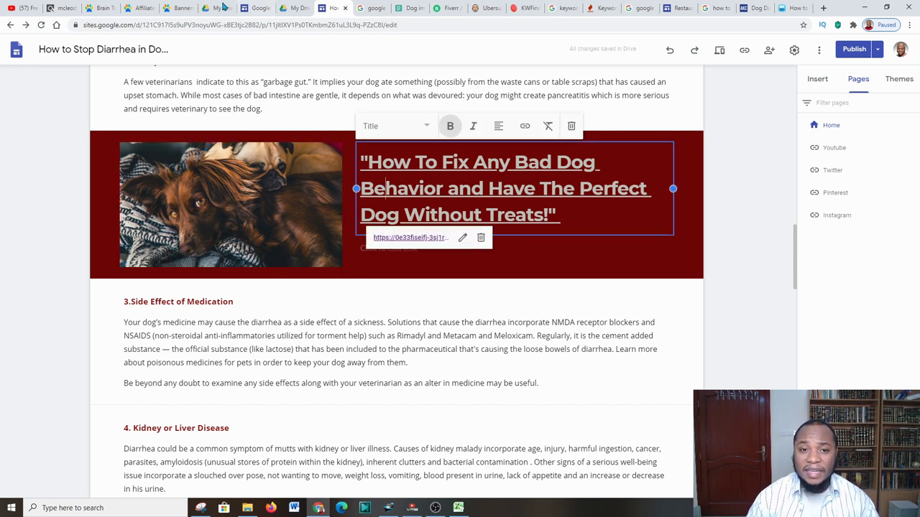
- In the ClickBank marketplace, generate a HopLink for the Brain Training For Dogs product and copy it
click(69, 8)
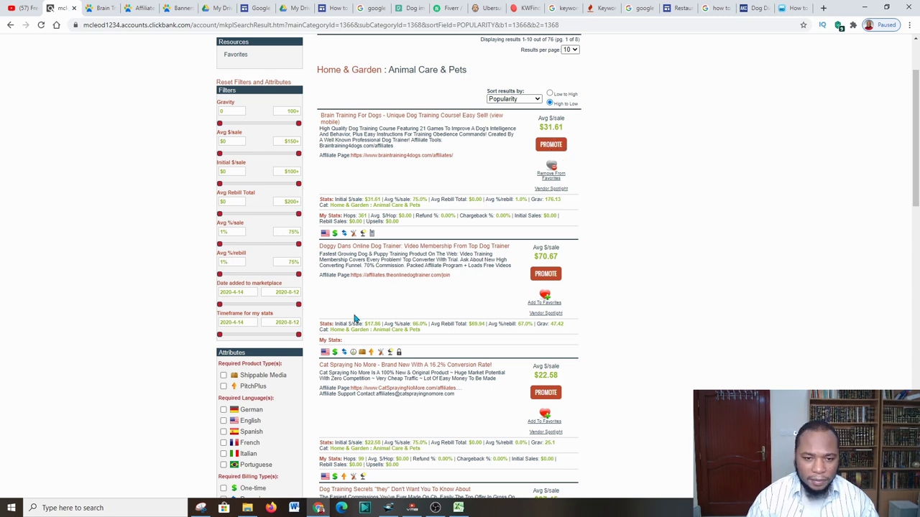
click(550, 145)
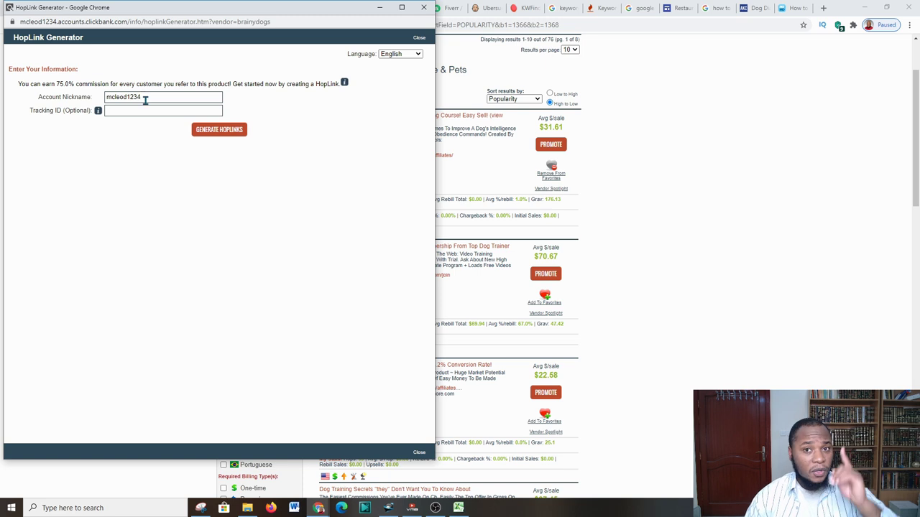
click(165, 98)
click(232, 131)
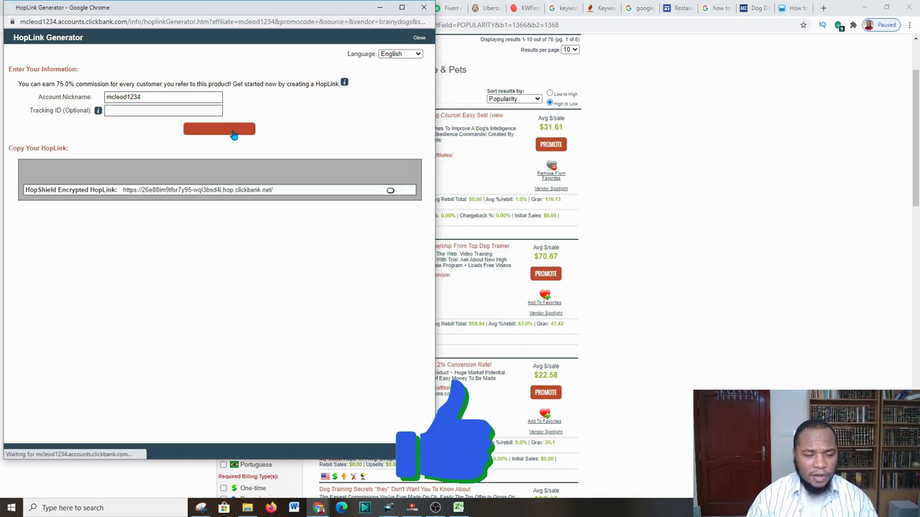
click(388, 198)
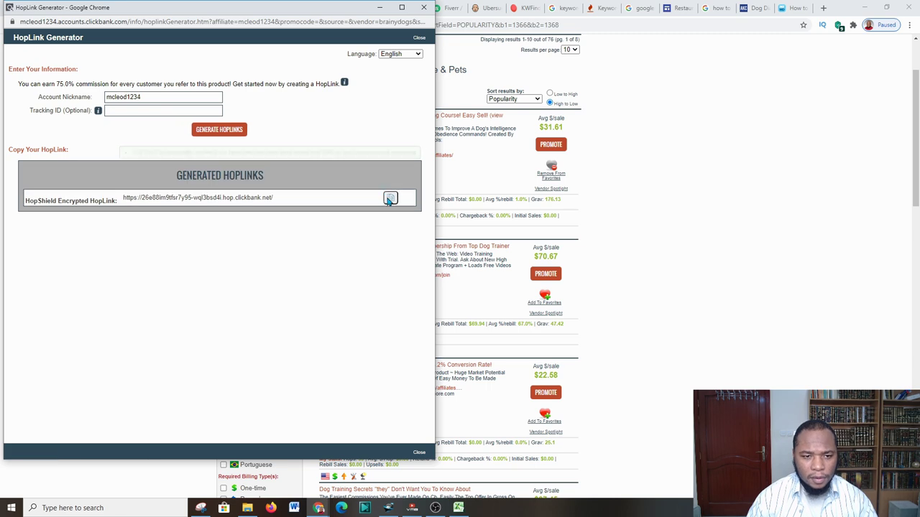
click(379, 8)
- Check the link settings of the draft's "How To Fix Any Bad Dog Behavior" headline and the site's available themes
click(257, 8)
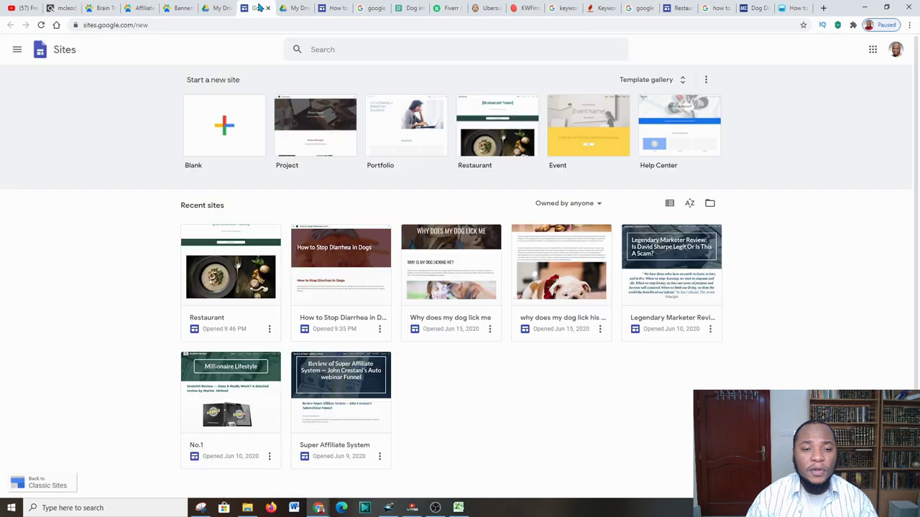
click(332, 8)
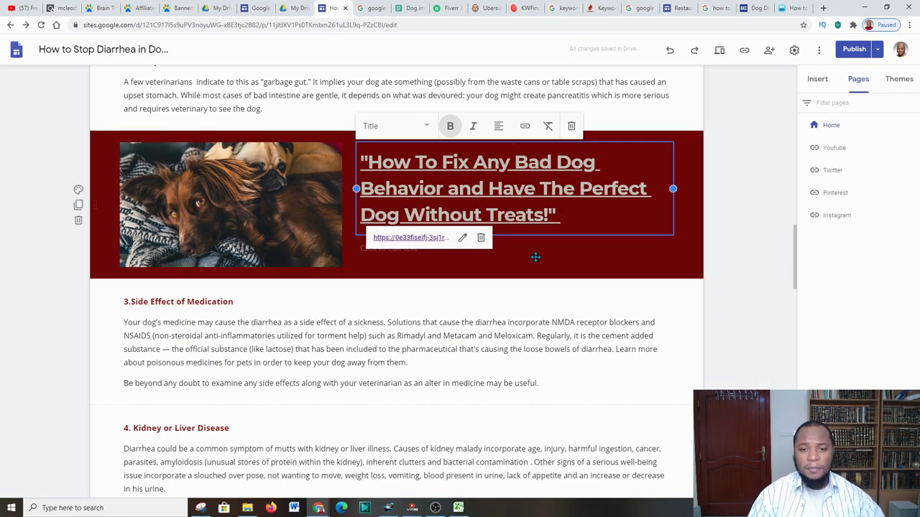
click(524, 127)
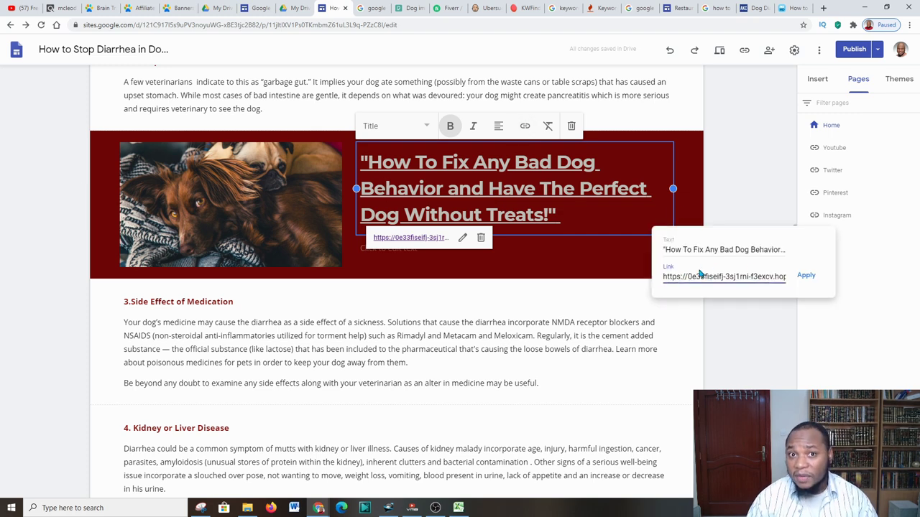
click(756, 364)
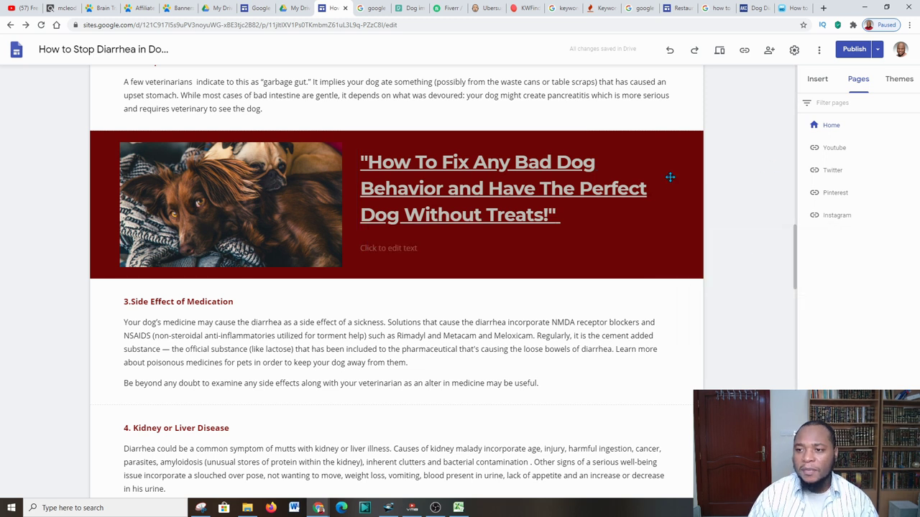
click(906, 84)
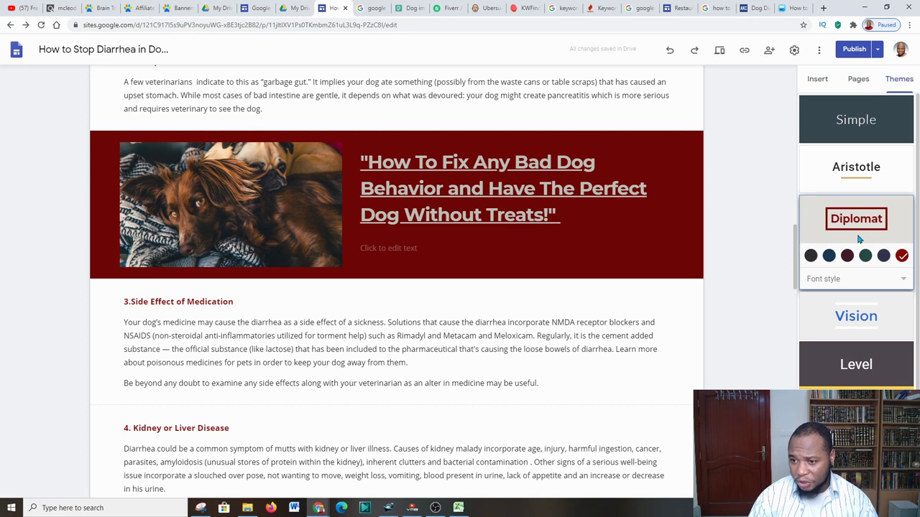
click(857, 79)
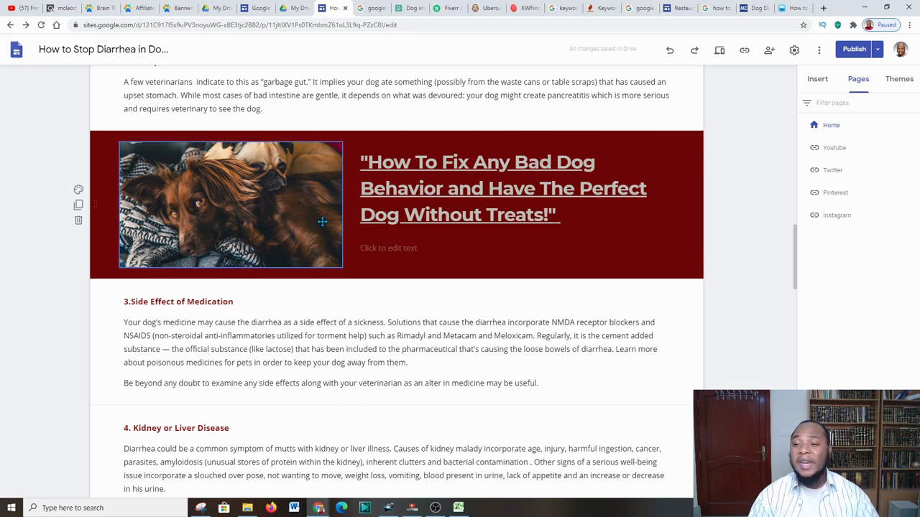
- Complete the introduction paragraph's last sentence with "today." and publish the site after reviewing the changes
scroll(295, 215, up, 1)
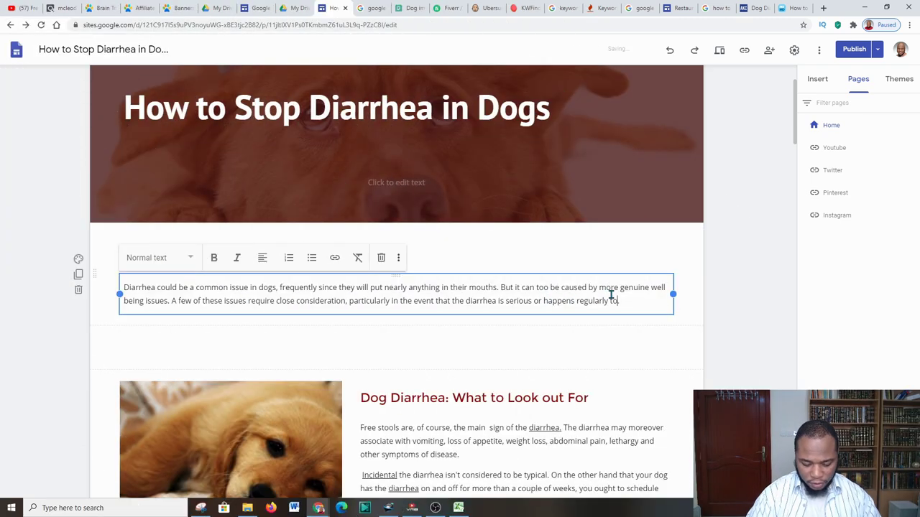
text(day.)
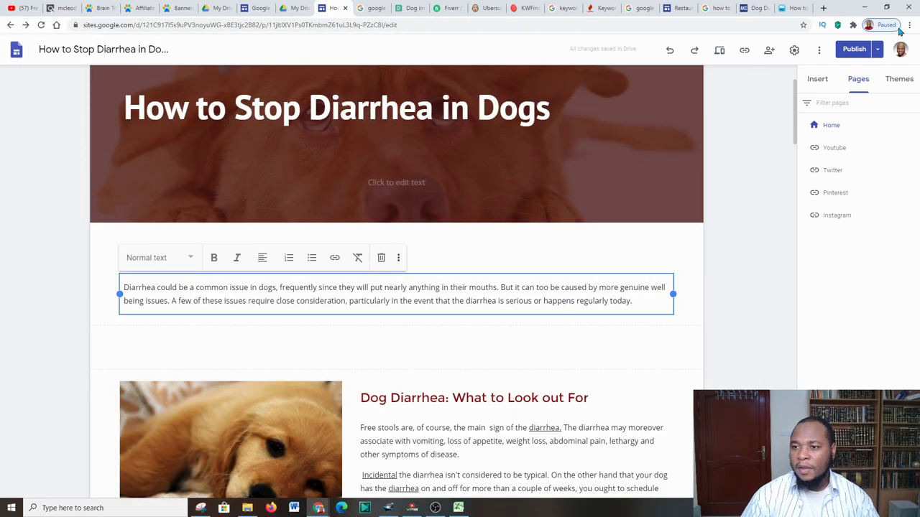
click(877, 49)
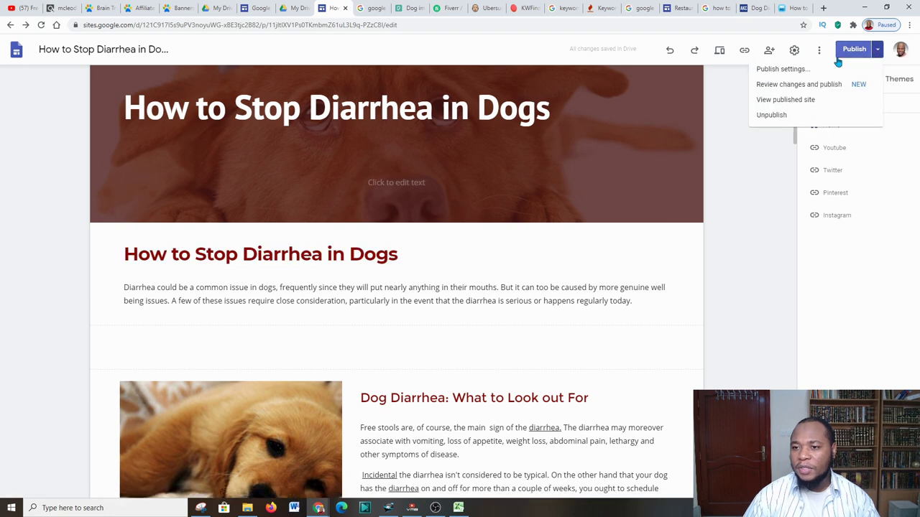
click(854, 50)
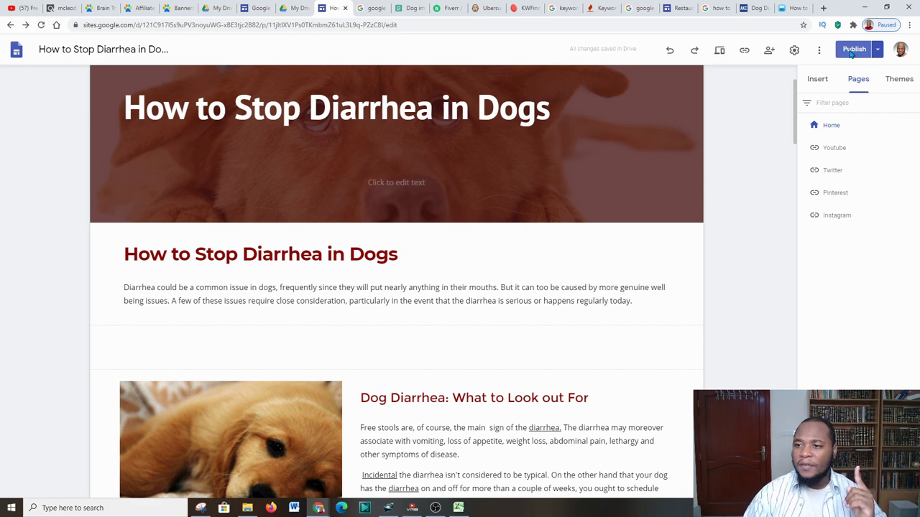
click(852, 50)
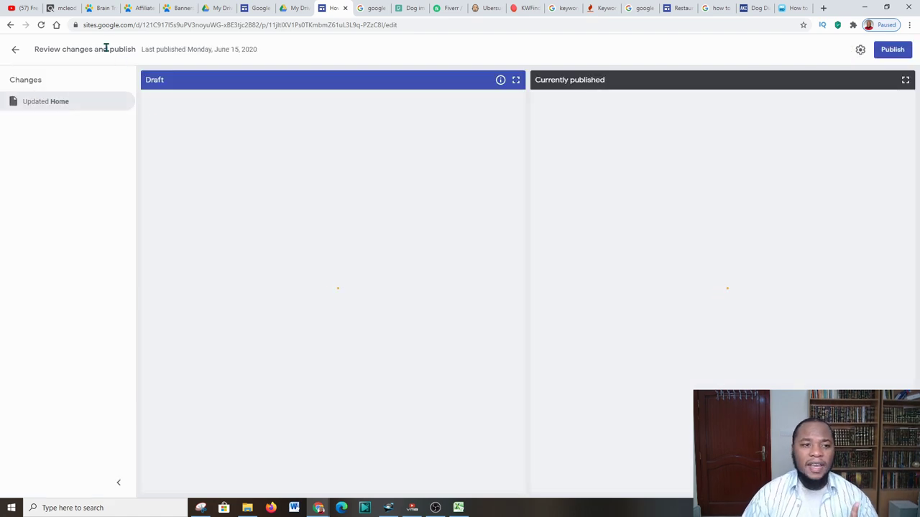
click(86, 25)
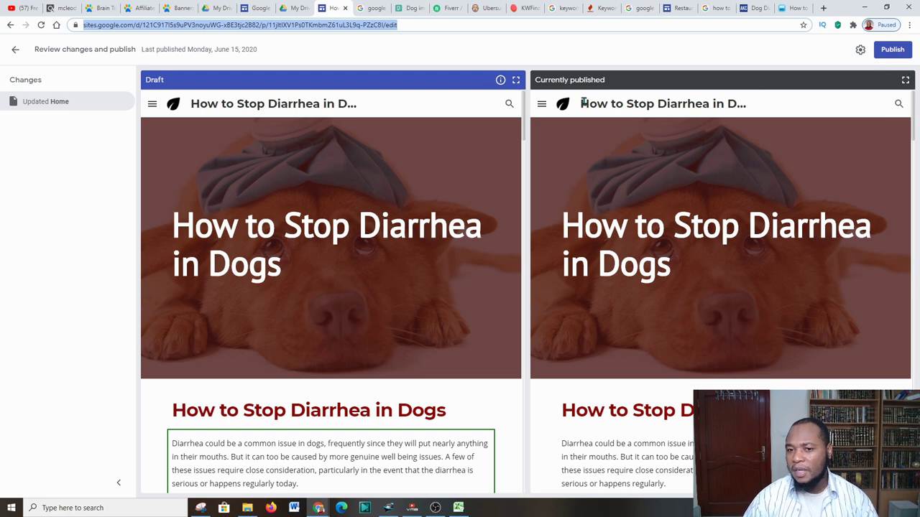
click(900, 56)
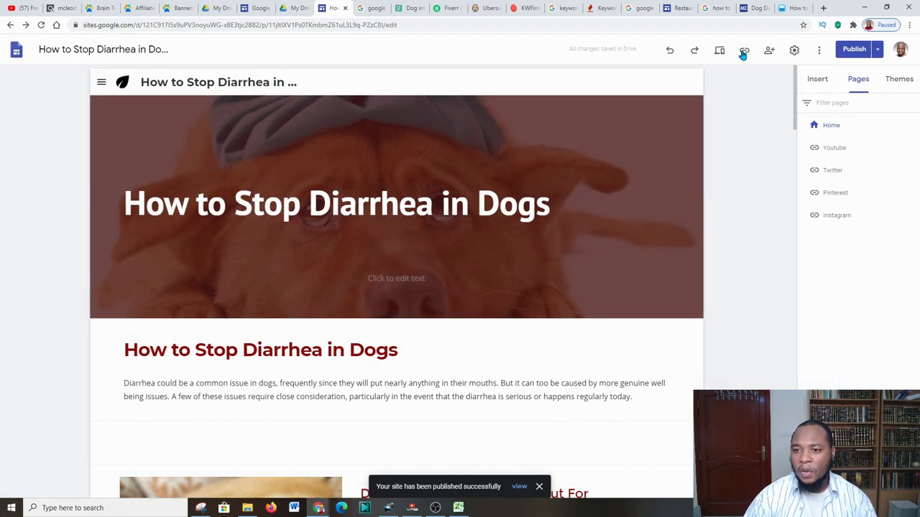
- Copy the published site link of "How to Stop Diarrhea in Dogs"
click(744, 52)
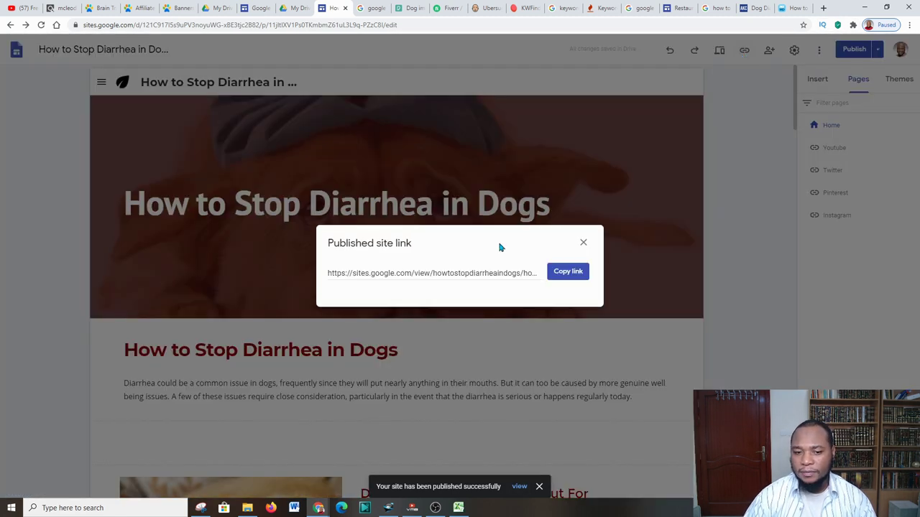
click(427, 280)
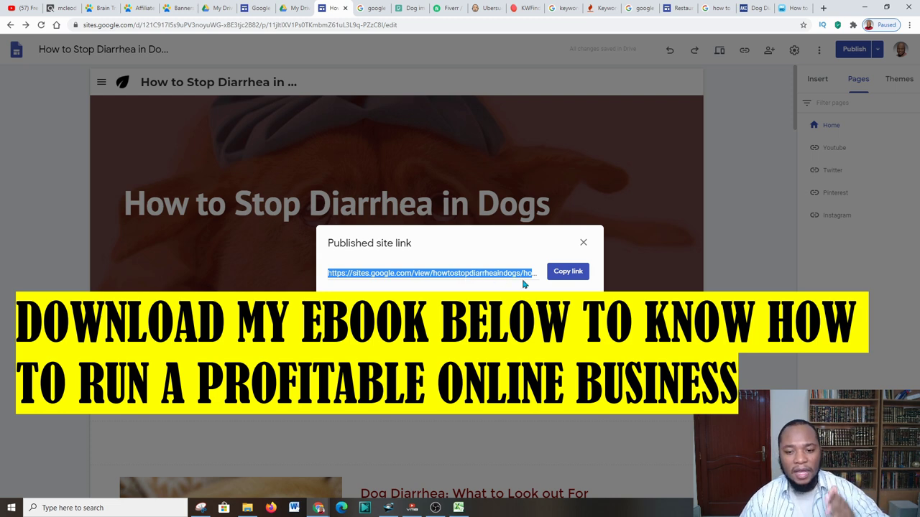
click(568, 273)
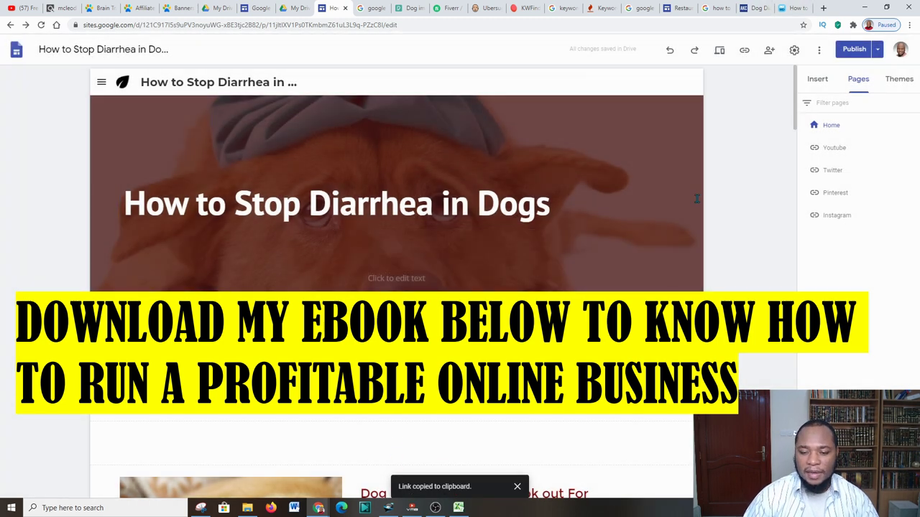
click(822, 8)
click(630, 27)
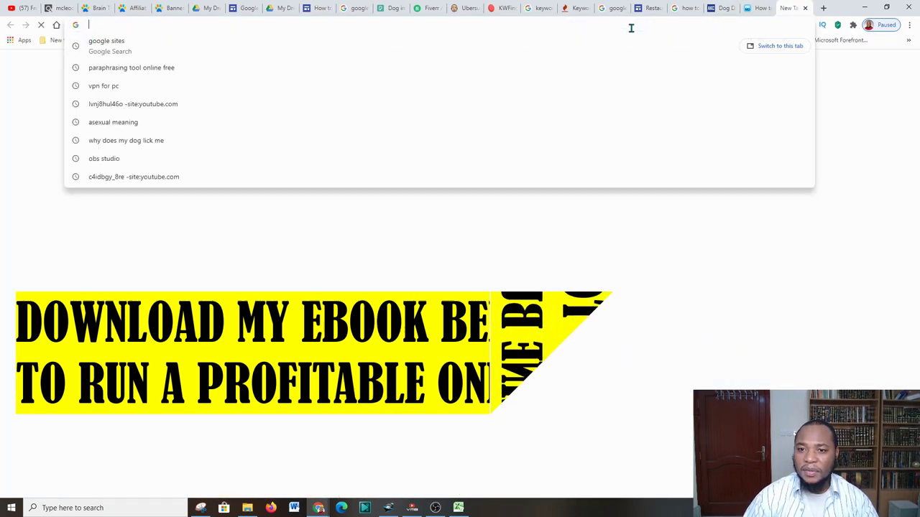
right_click(630, 28)
click(646, 94)
key(ctrl+v)
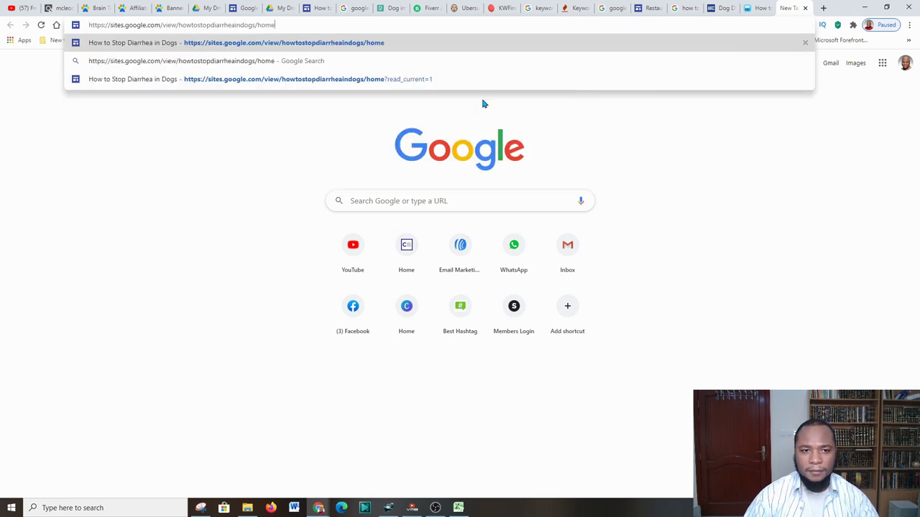
key(Return)
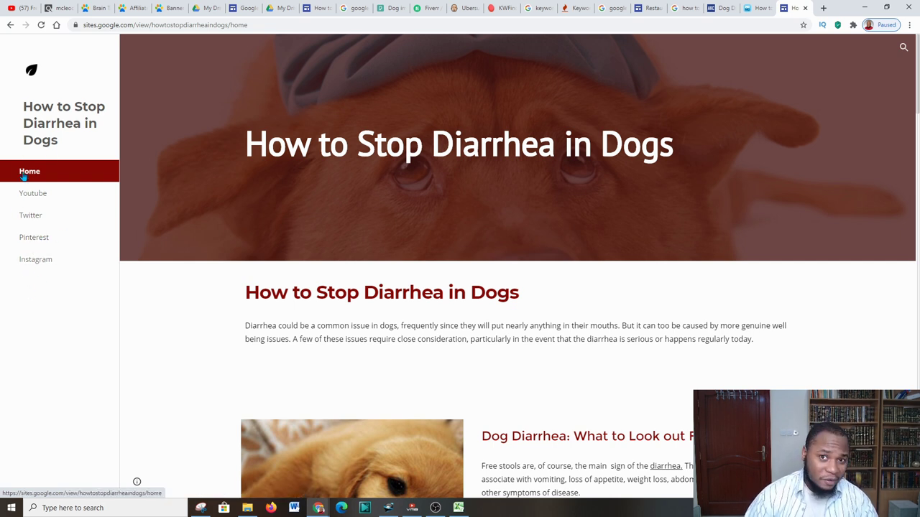
- Open the published site's Youtube link in a separate tab and look through the channel's uploaded videos
right_click(33, 195)
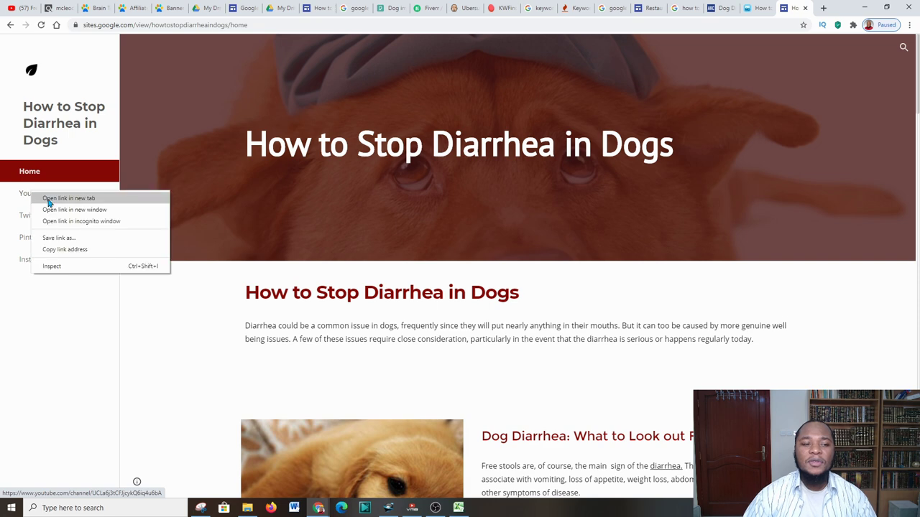
click(62, 199)
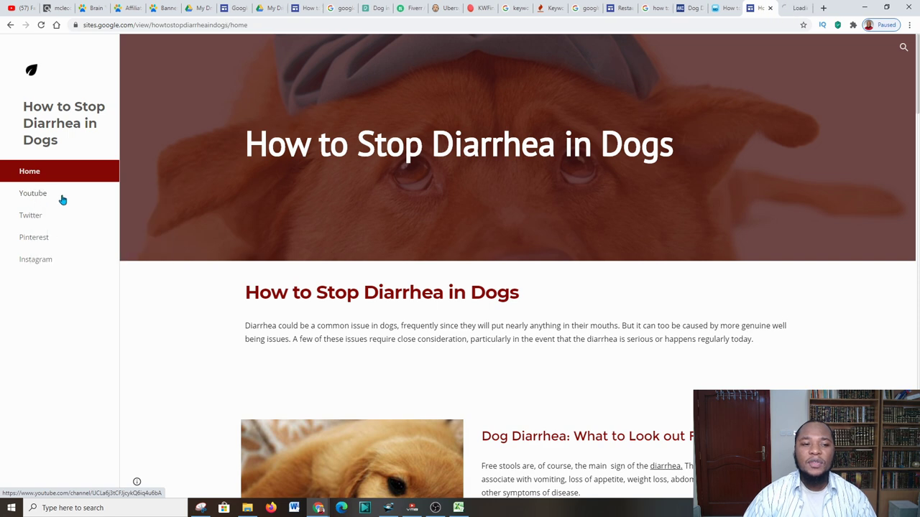
click(796, 7)
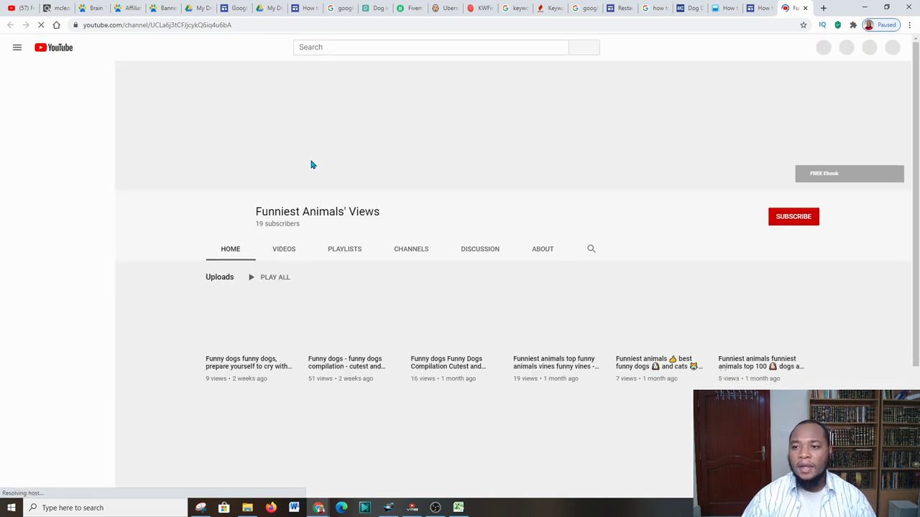
click(287, 252)
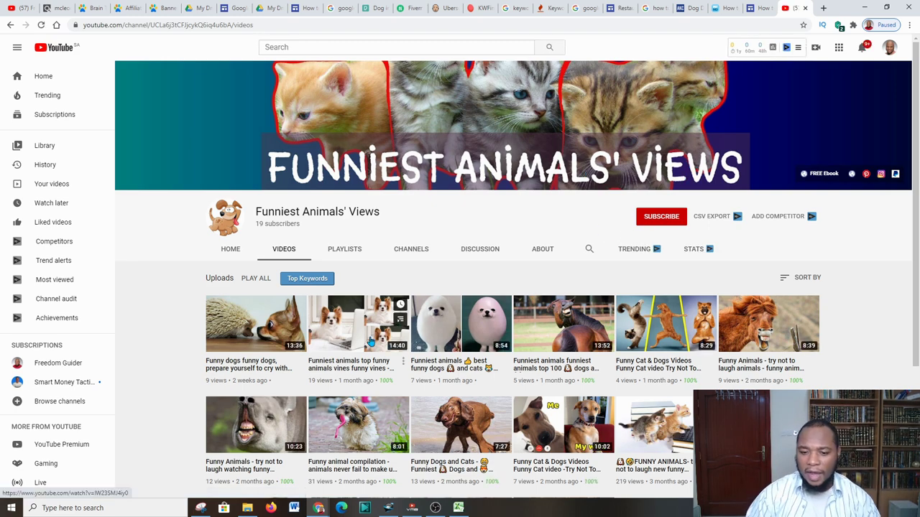
scroll(395, 306, down, 2)
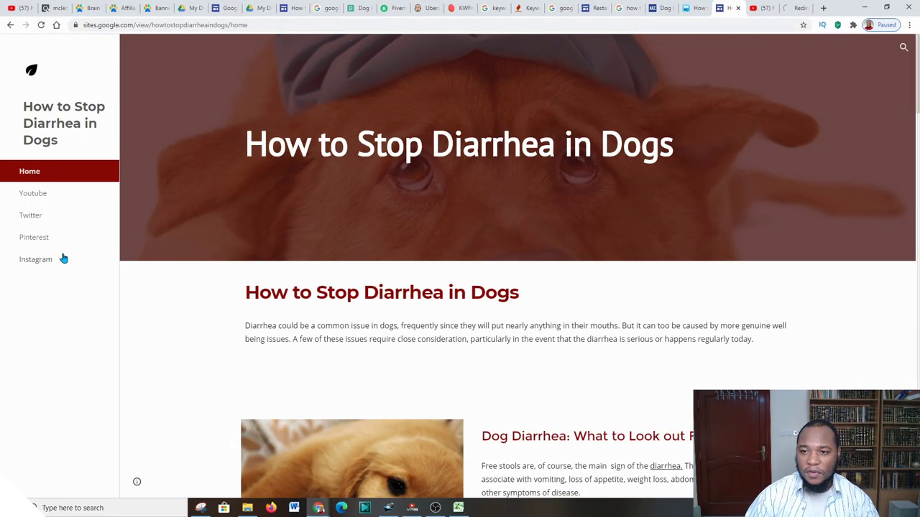
- Look over the Instagram profile linked from the site, view one of its dog video posts and close it
click(796, 7)
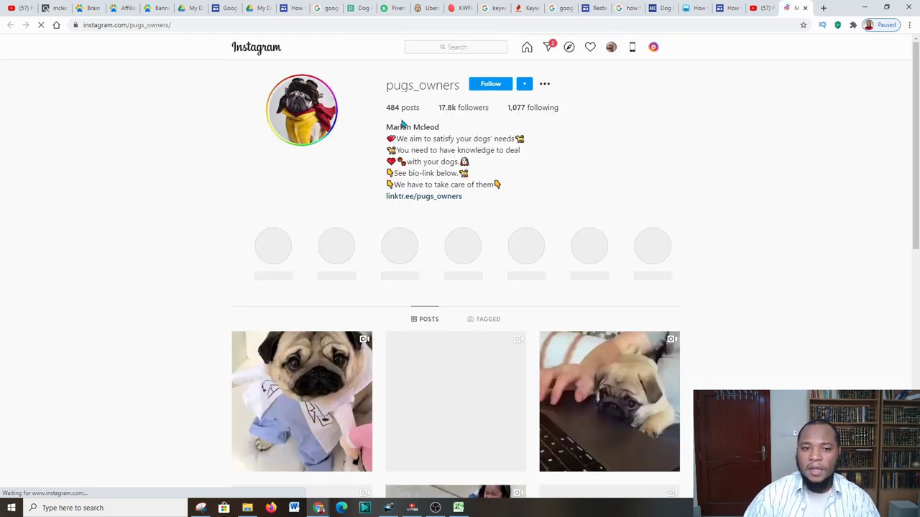
scroll(436, 289, down, 1)
scroll(436, 289, down, 1)
click(431, 290)
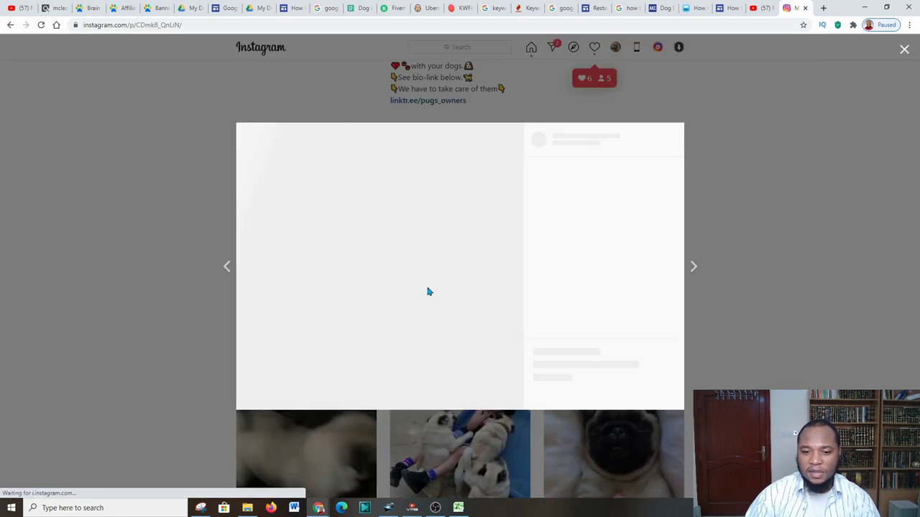
click(374, 262)
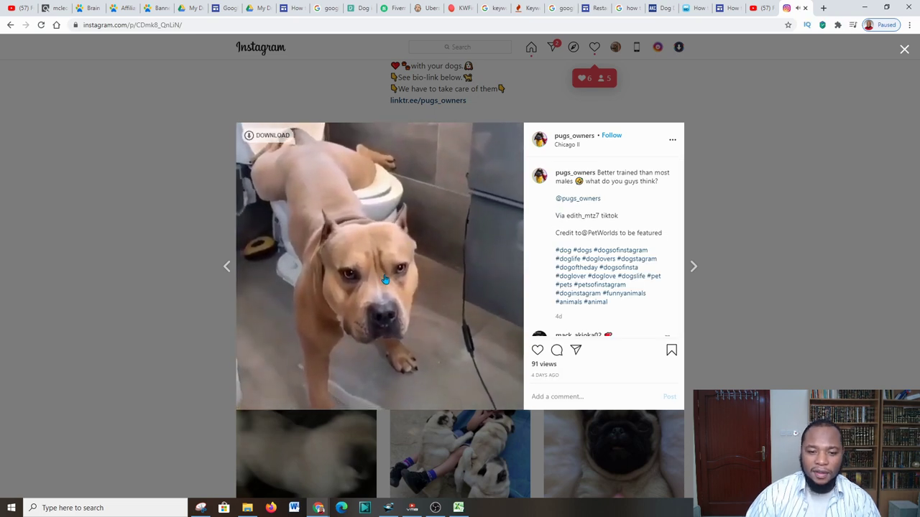
click(768, 115)
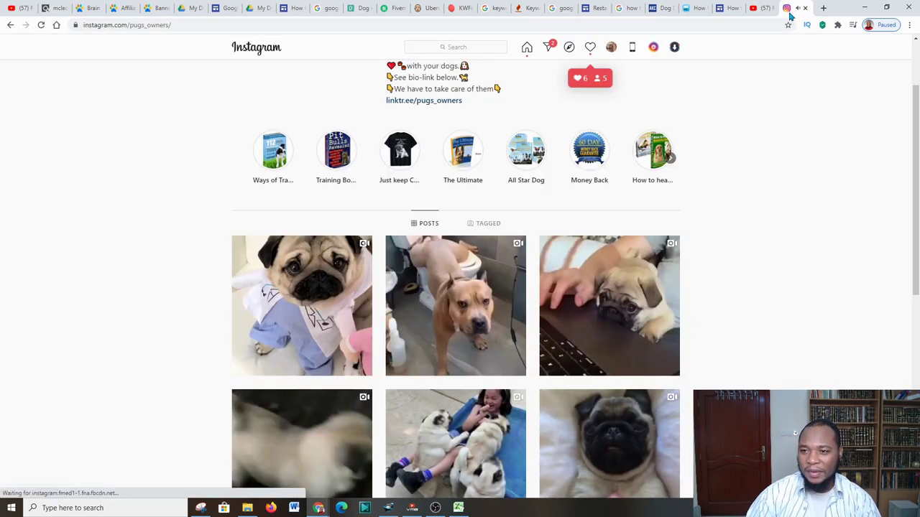
- Close the Instagram and YouTube tabs to return to the published "How to Stop Diarrhea in Dogs" site
scroll(421, 376, down, 2)
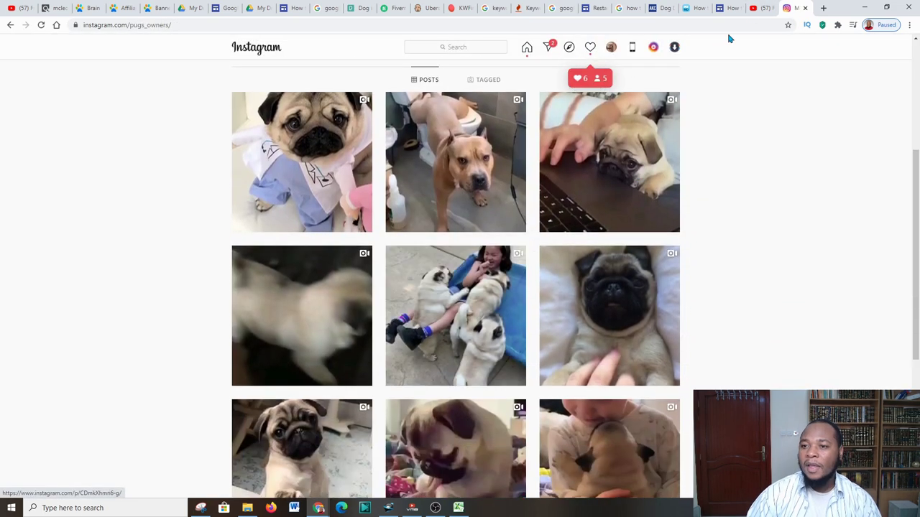
click(760, 8)
click(797, 8)
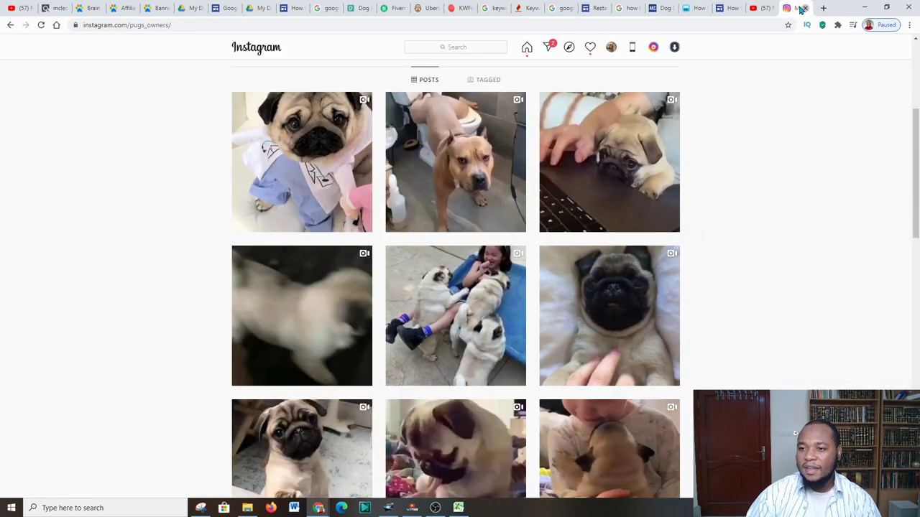
click(805, 8)
click(805, 8)
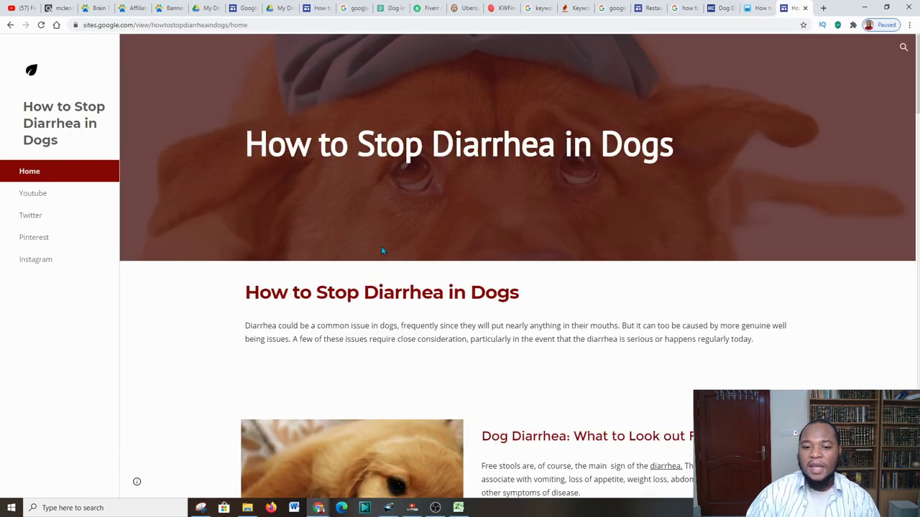
- Open the site's "Dog Training Secrets - Great Product" link in a new tab and load its ClickBank affiliate address
scroll(230, 220, down, 1)
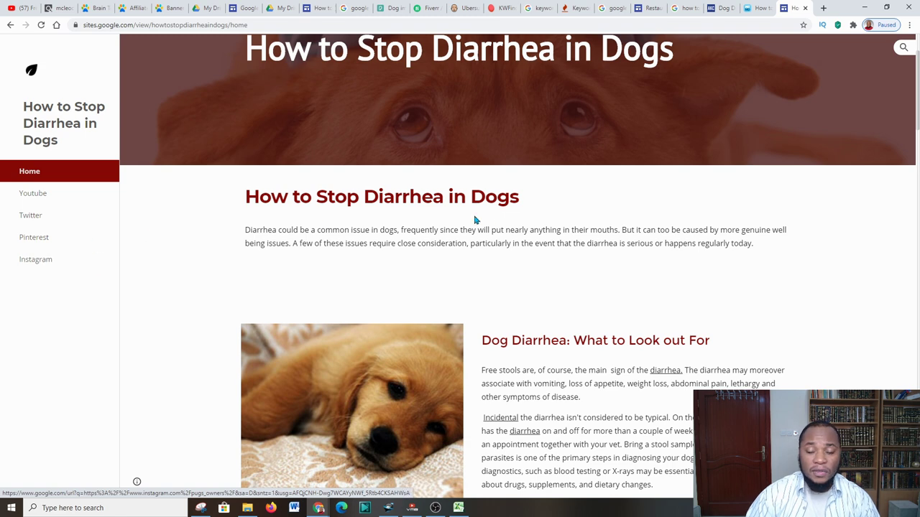
scroll(474, 219, down, 1)
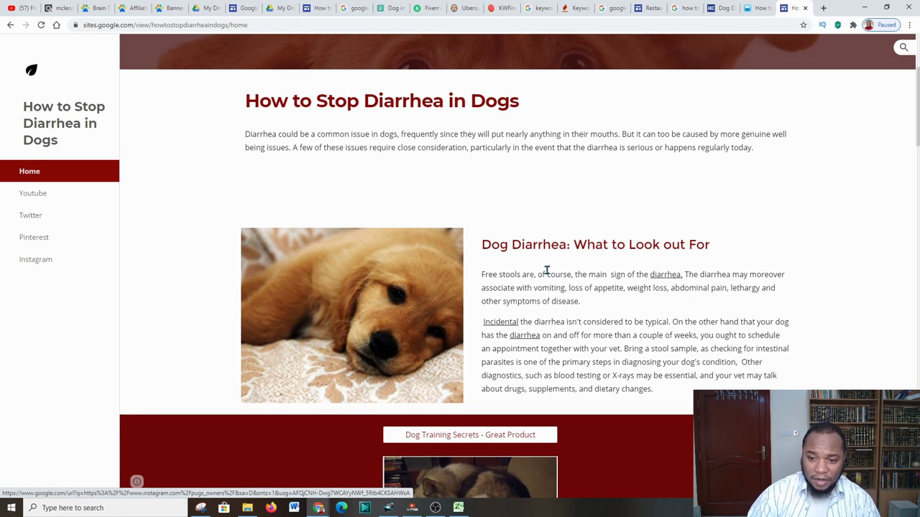
scroll(565, 272, down, 2)
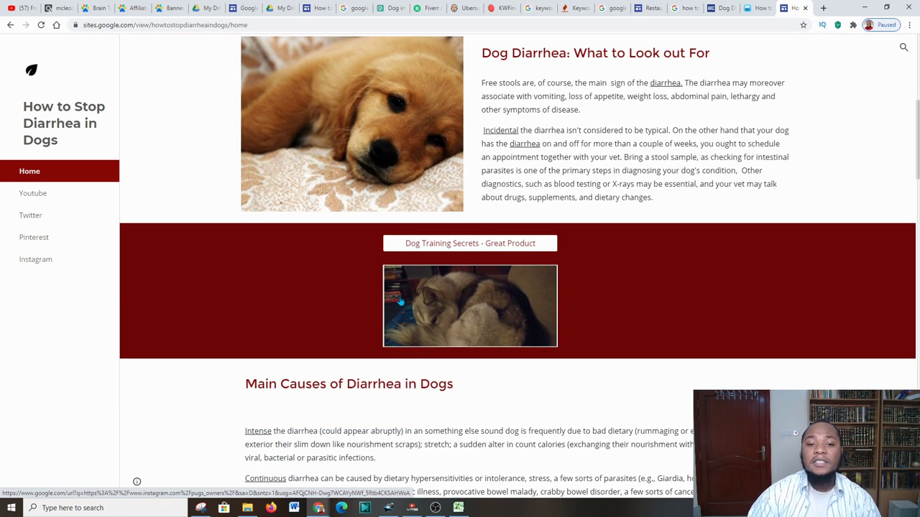
right_click(416, 248)
click(433, 253)
click(796, 8)
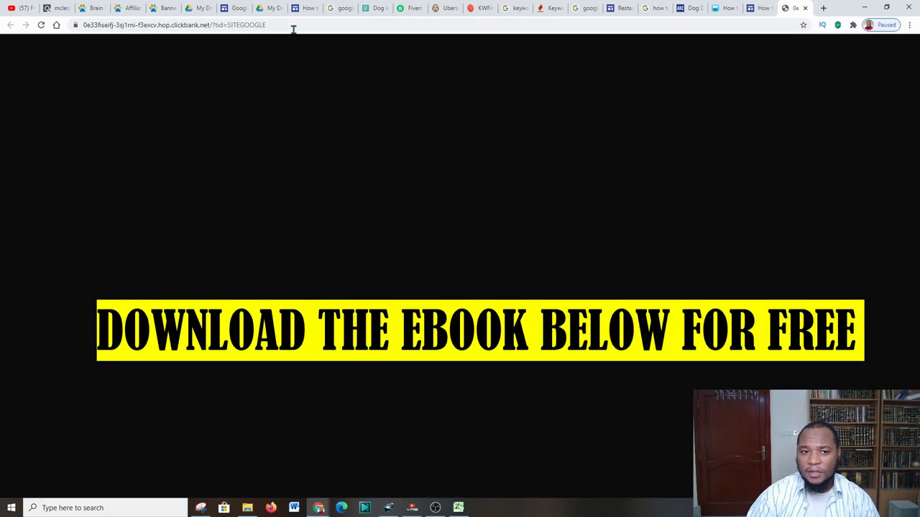
click(293, 25)
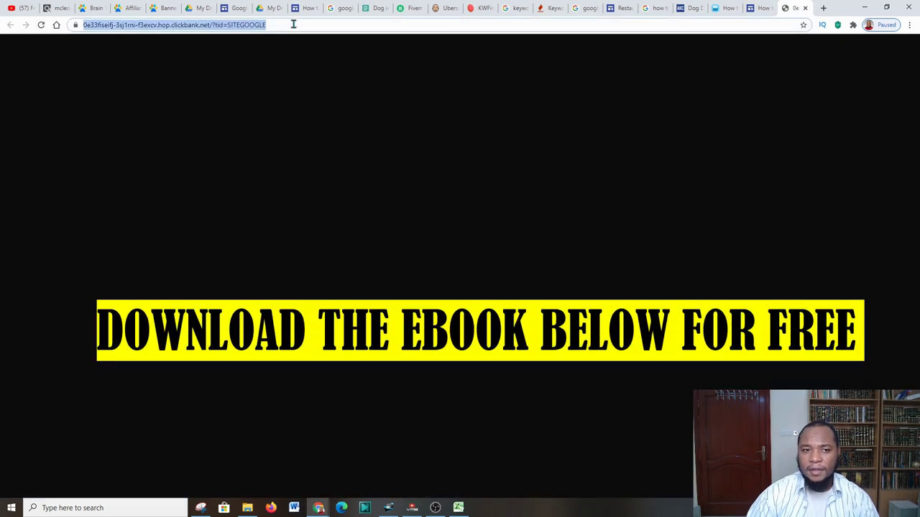
click(293, 25)
key(Return)
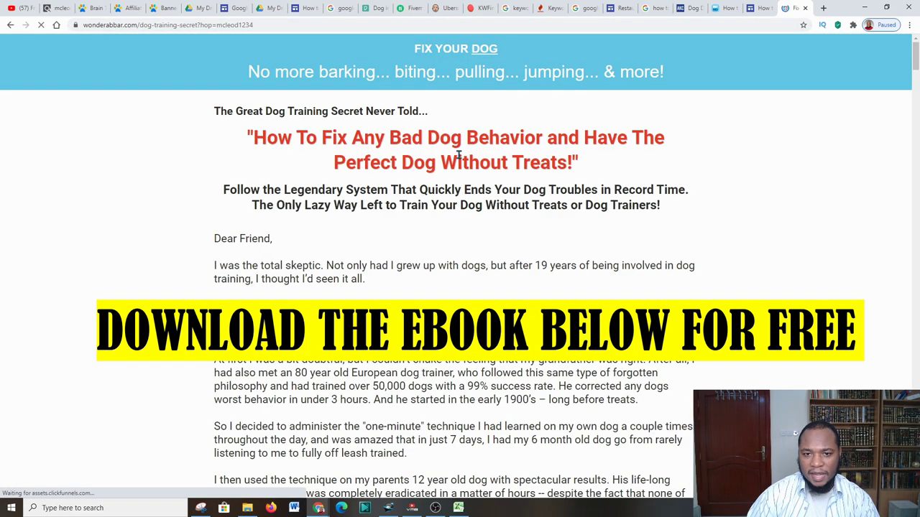
- Look through the dog training sales page, from the sales letter and customer reviews to the price and order section
scroll(390, 185, down, 15)
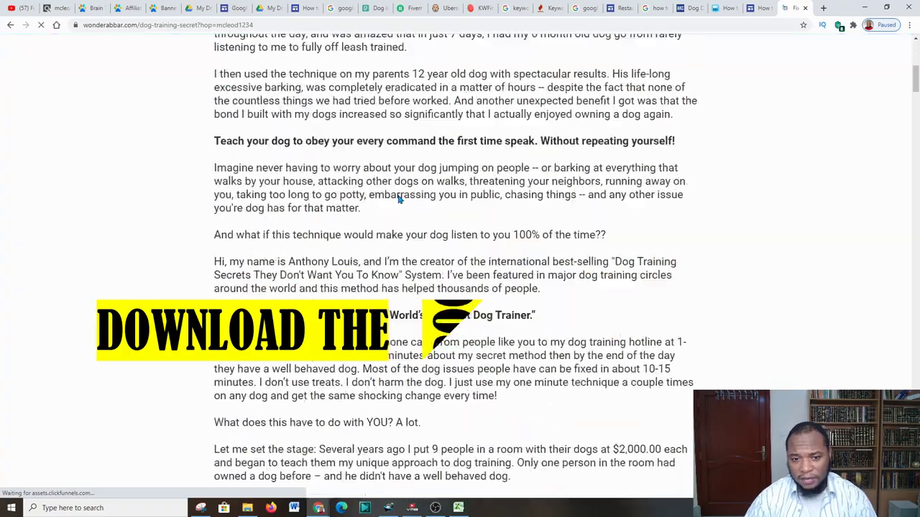
scroll(390, 189, down, 20)
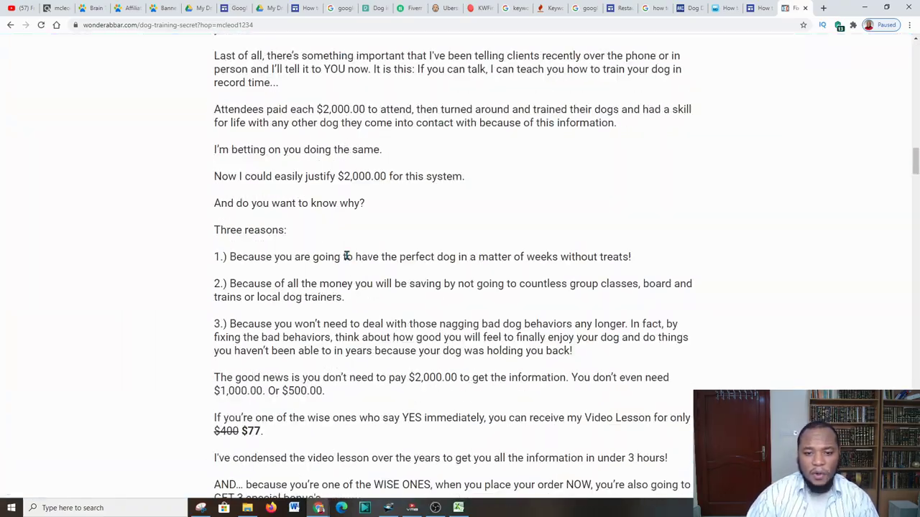
scroll(372, 263, down, 20)
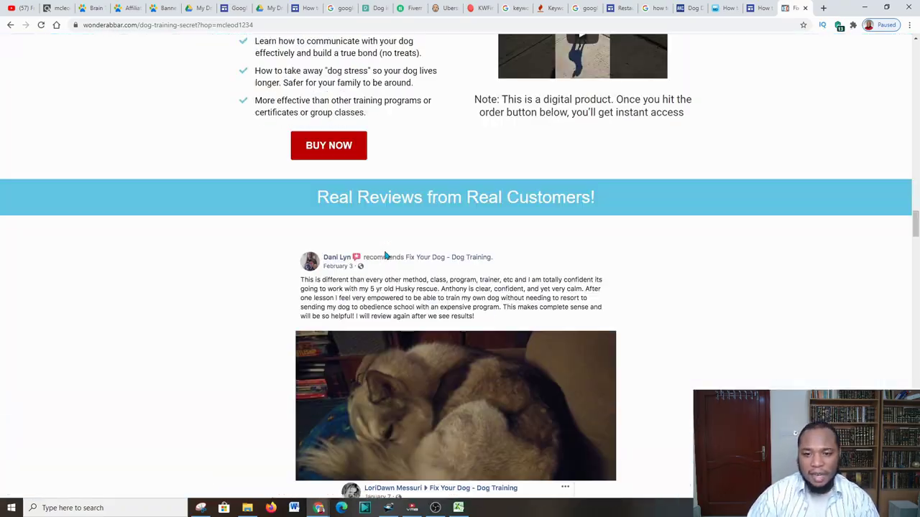
scroll(407, 265, up, 5)
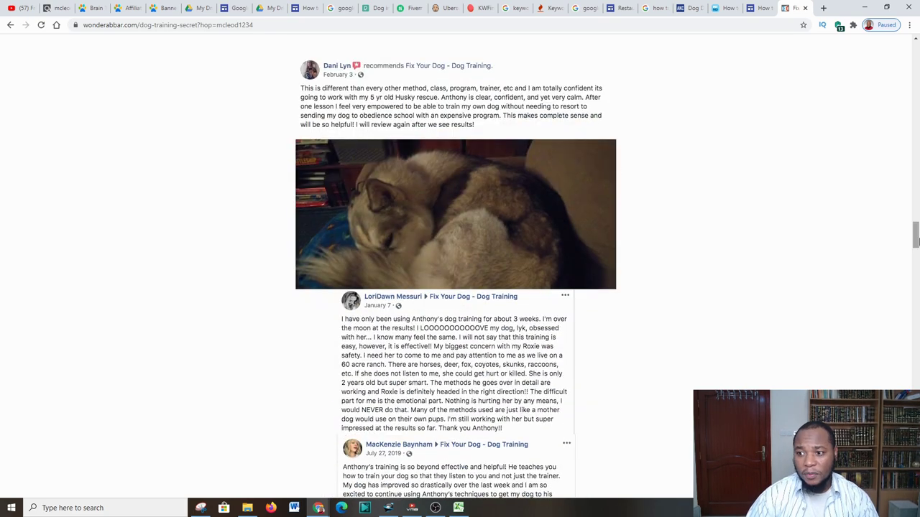
scroll(515, 189, down, 20)
scroll(496, 261, up, 3)
scroll(495, 261, up, 1)
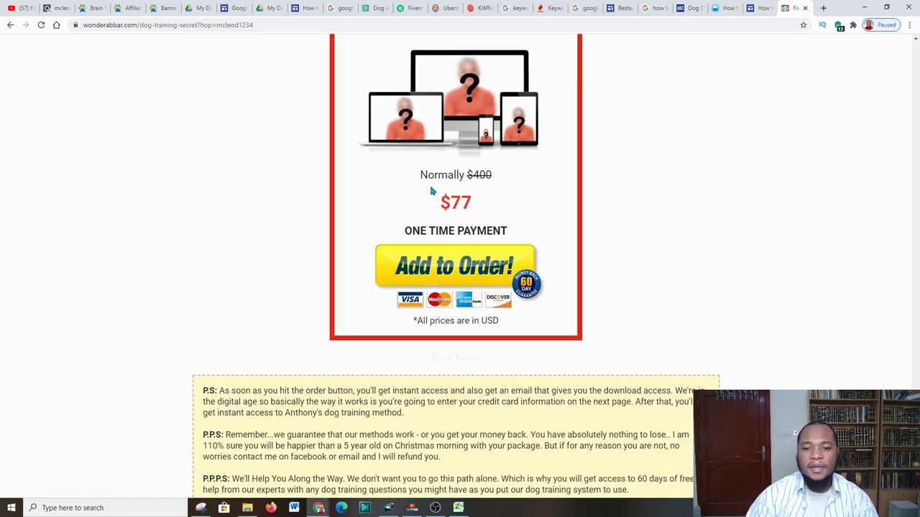
- Return to the published site and review its article sections, affiliate banners, donation button and contact footer
click(761, 8)
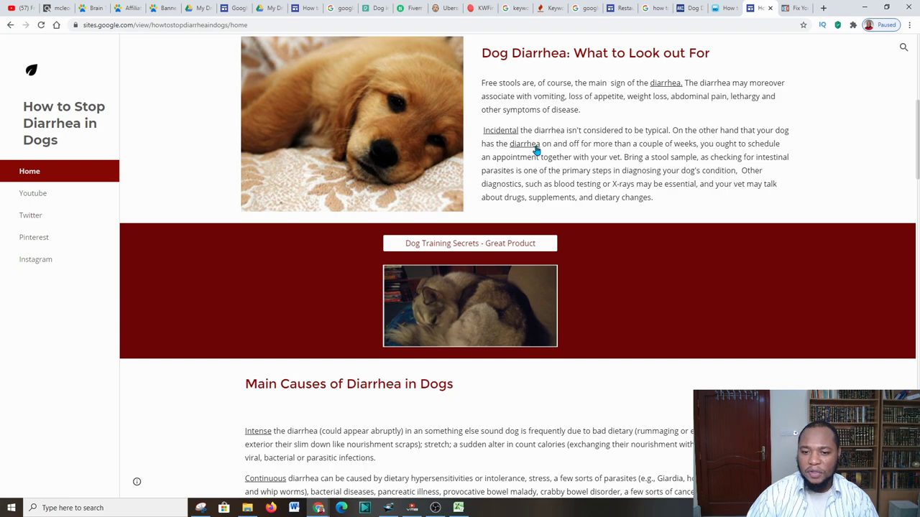
scroll(431, 162, down, 10)
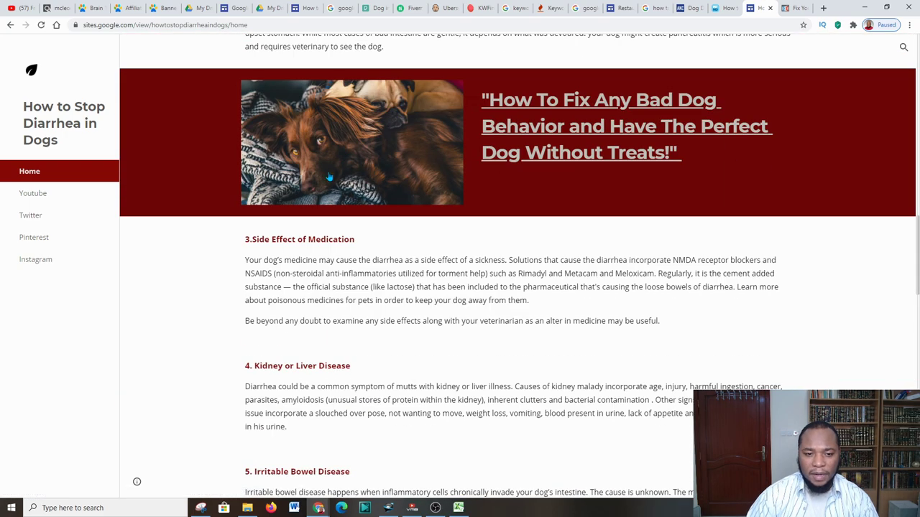
scroll(329, 177, up, 1)
scroll(405, 243, down, 2)
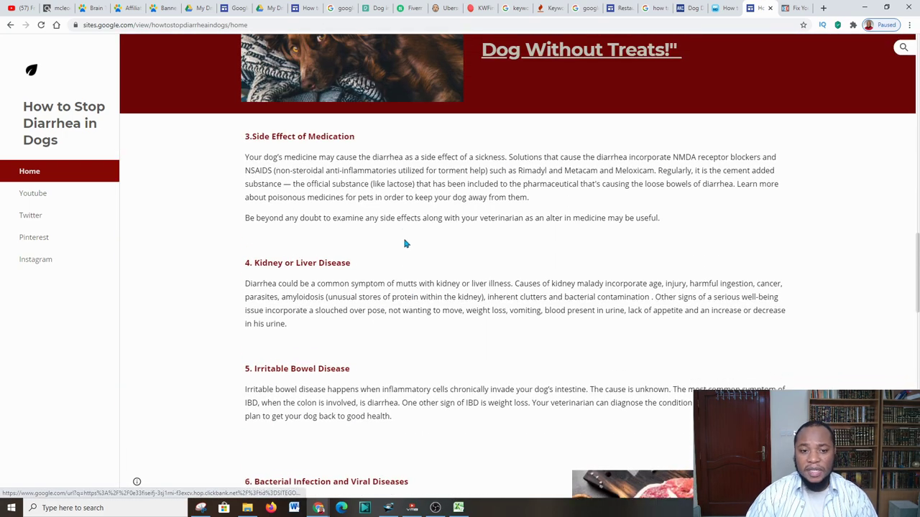
scroll(350, 242, down, 1)
scroll(362, 266, up, 2)
scroll(338, 278, down, 2)
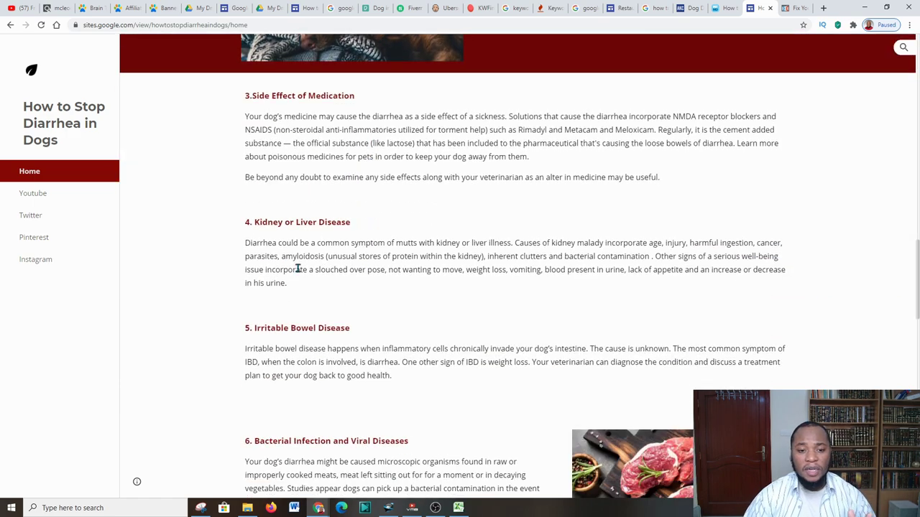
scroll(369, 283, down, 5)
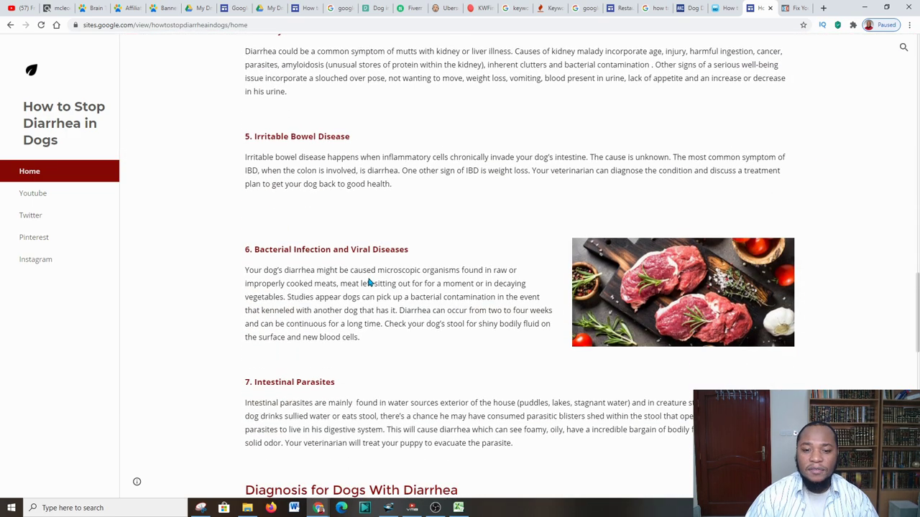
scroll(338, 261, down, 5)
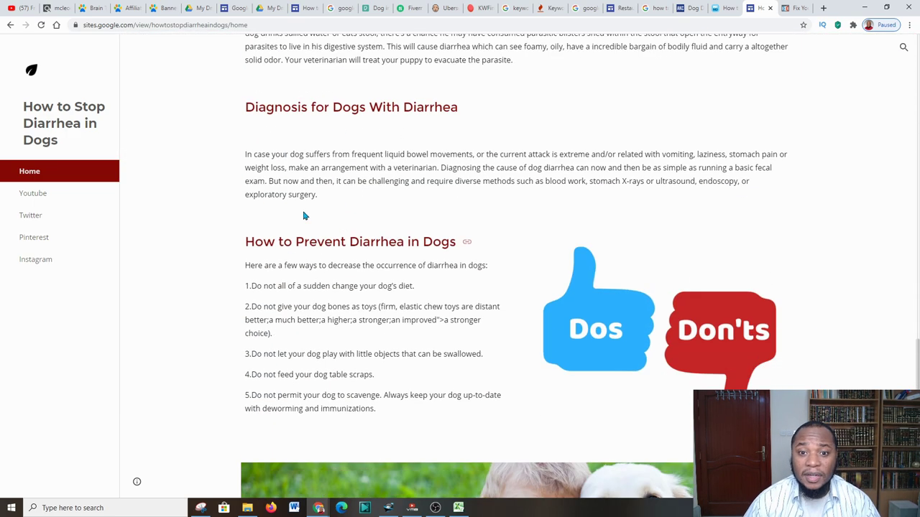
scroll(285, 309, down, 1)
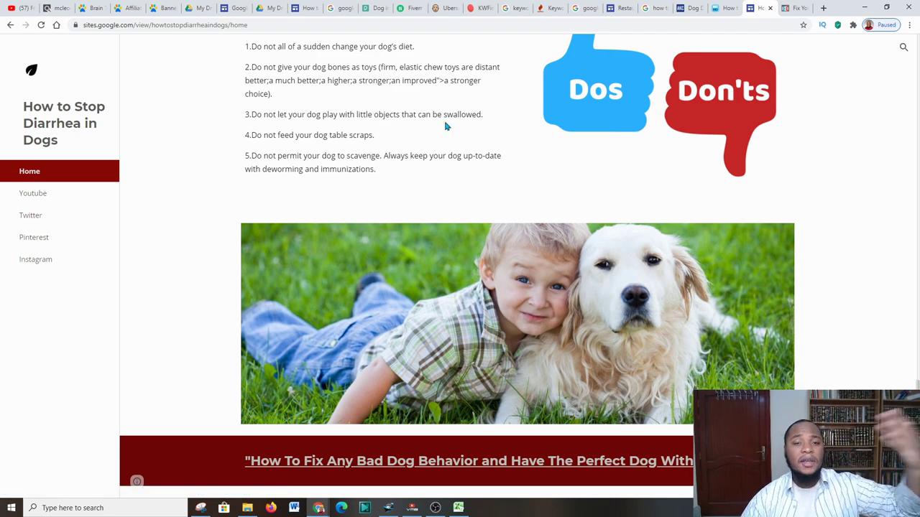
scroll(451, 118, down, 3)
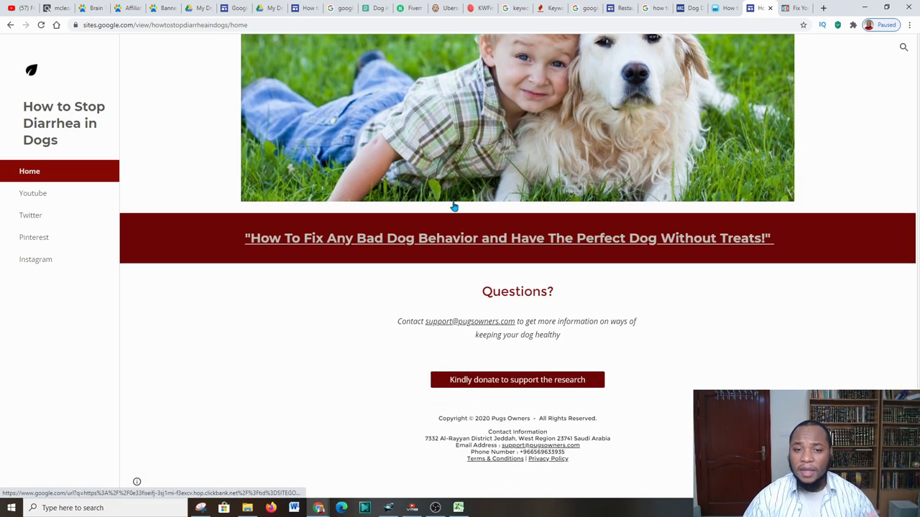
- Go back to the beginning of the published page and review the product banner and the "Main Causes of Diarrhea in Dogs" section
scroll(374, 154, up, 8)
drag(916, 326, 917, 72)
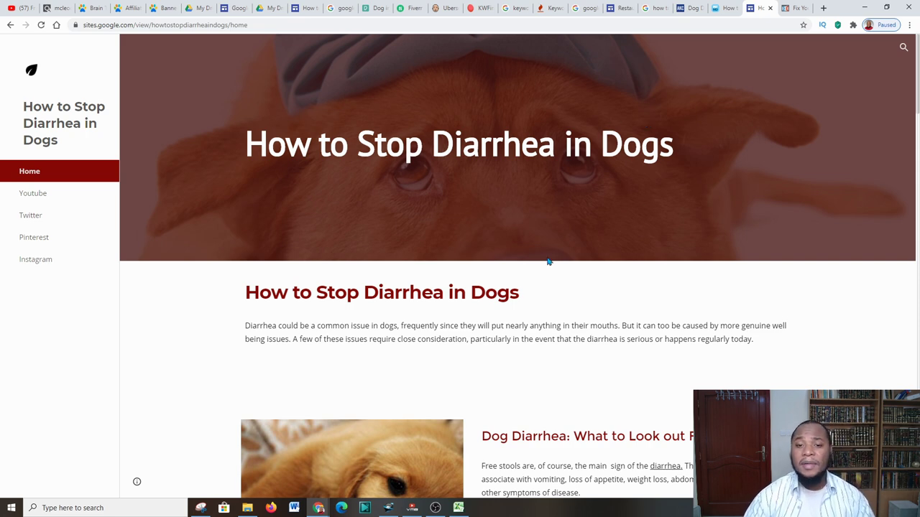
scroll(524, 287, down, 5)
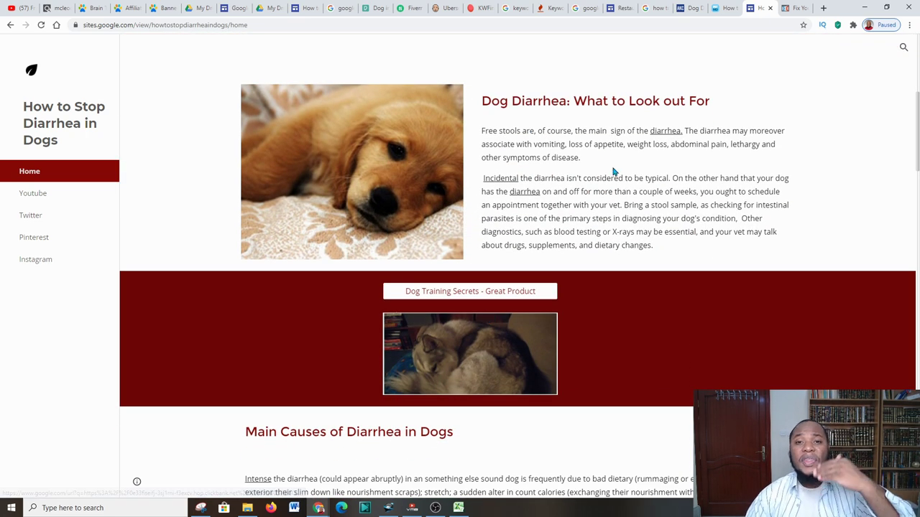
scroll(470, 251, down, 1)
scroll(470, 251, down, 3)
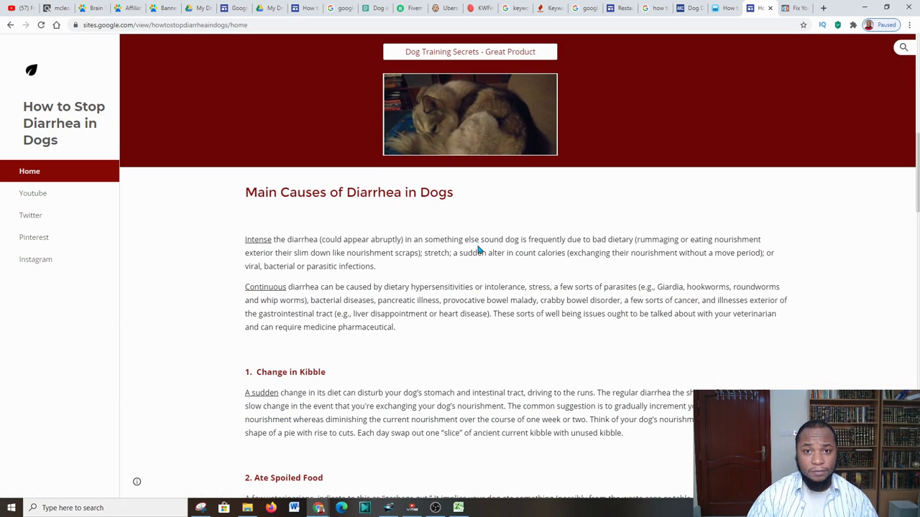